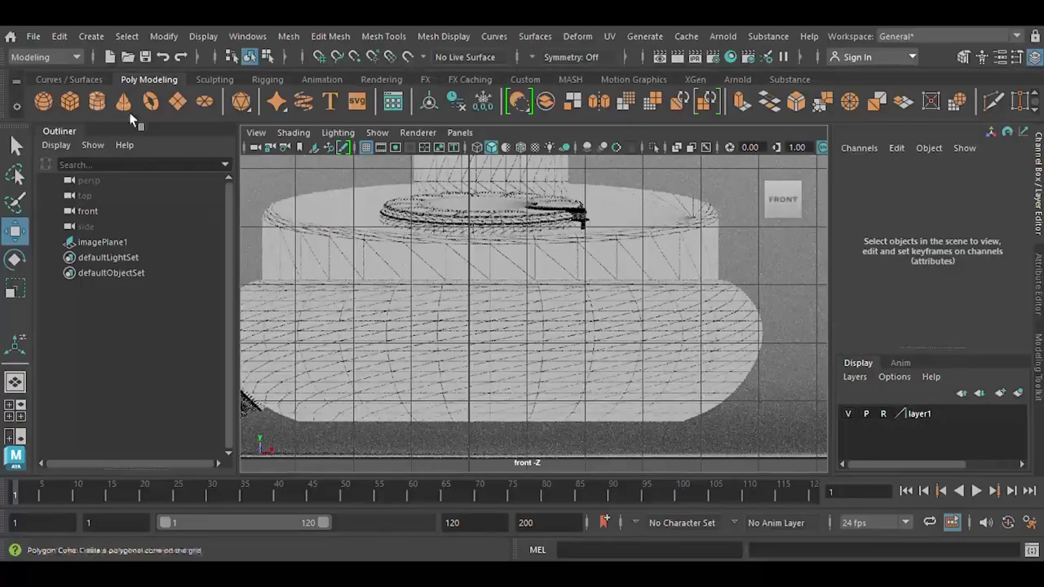
Create a polygon cylinder, scale it flat and set it on the reference's base
left_click(97, 101)
mouse_move(490, 431)
left_mouse_down()
mouse_move(556, 322)
mouse_move(553, 341)
mouse_move(434, 352)
left_mouse_up()
key("r")
key("w")
scroll(552, 340, "up", 3)
scroll(515, 367, "up", 2)
key("r")
key("w")
left_click_drag(503, 337, 515, 365)
Raise the cylinder's top row of vertices to heighten the base
key("F9")
scroll(457, 367, "down", 2)
left_click_drag(299, 338, 677, 358)
scroll(566, 354, "up", 2)
left_click_drag(523, 330, 525, 279)
Turn on X-ray and Multi-Cut a horizontal edge loop across the cylinder
key("alt+x")
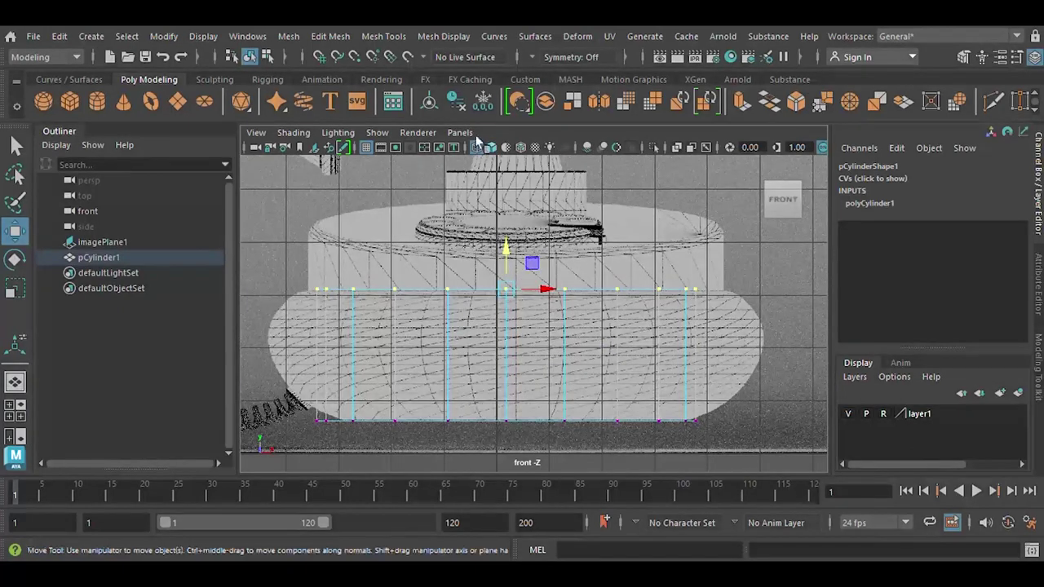
right_click_drag(501, 359, 453, 362, "shift")
left_click(495, 352, "ctrl")
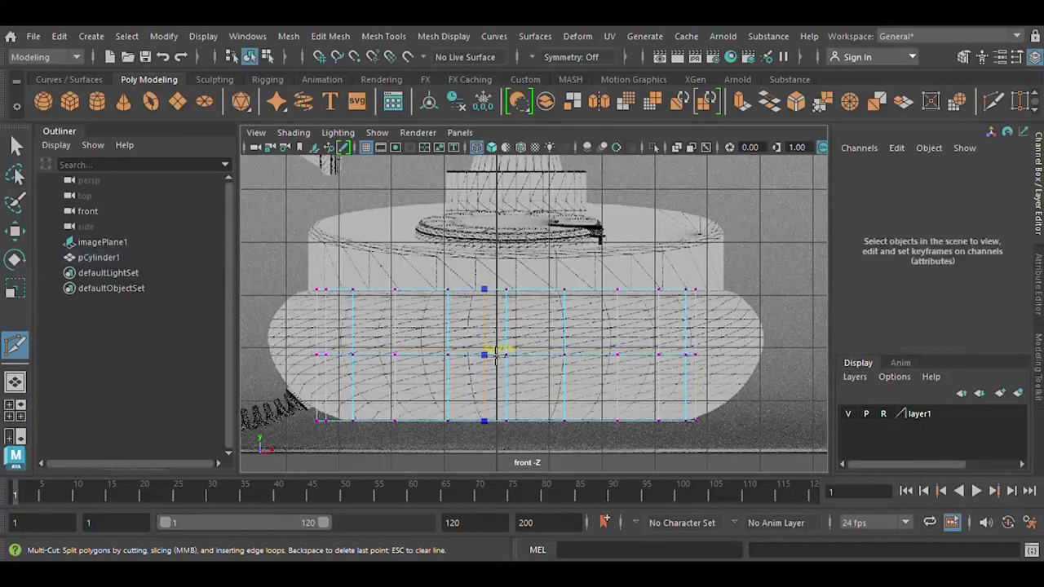
Bevel the new middle edge loop and adjust its segment count
key("w")
left_click(499, 362)
key("r")
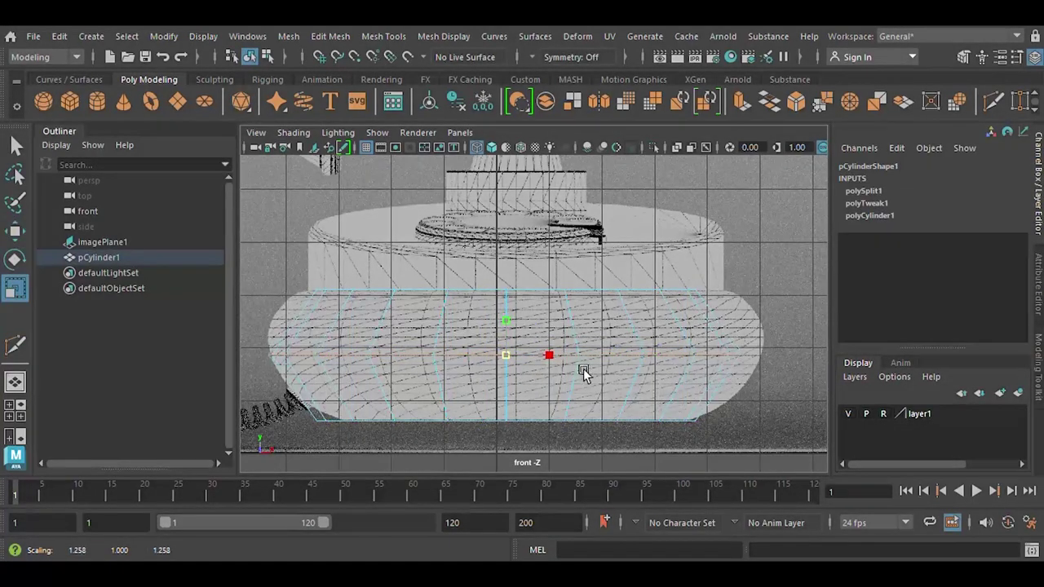
right_click_drag(583, 368, 658, 366, "shift")
key("1")
left_click(713, 356, "shift")
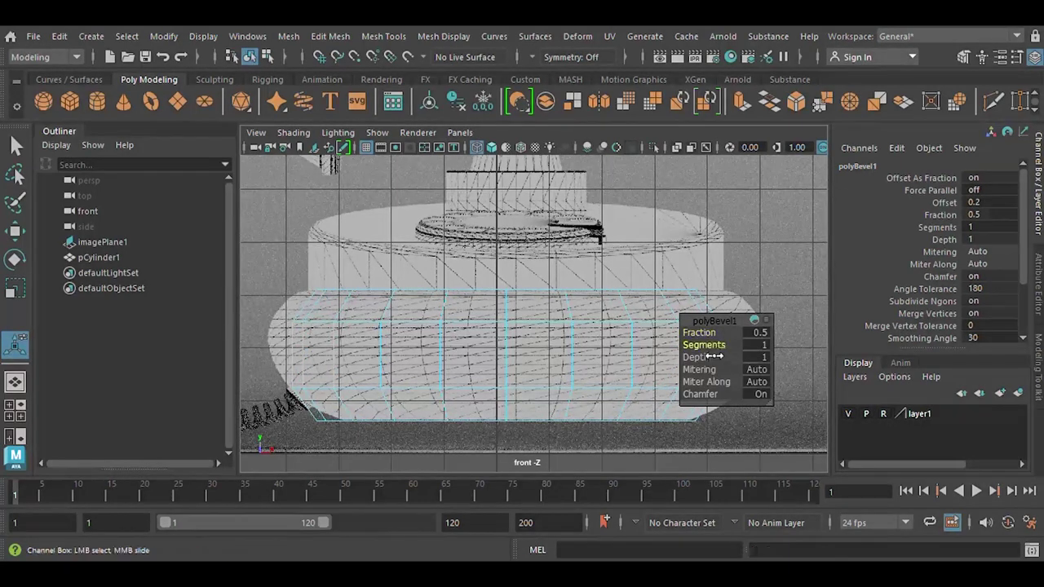
key("w")
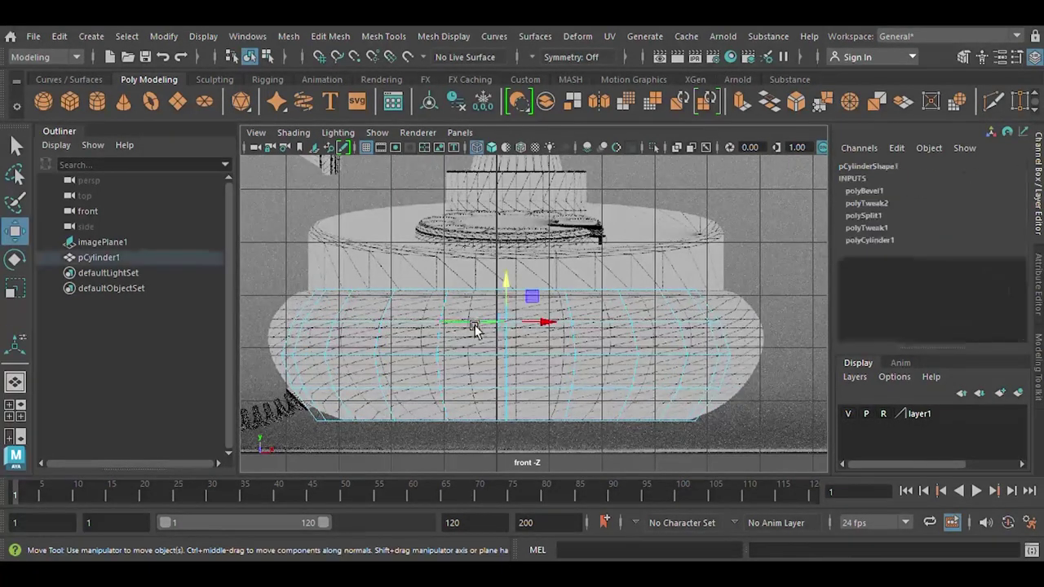
Scale the bevelled band outward so the base bulges like the reference
key("r")
left_click_drag(539, 344, 525, 328)
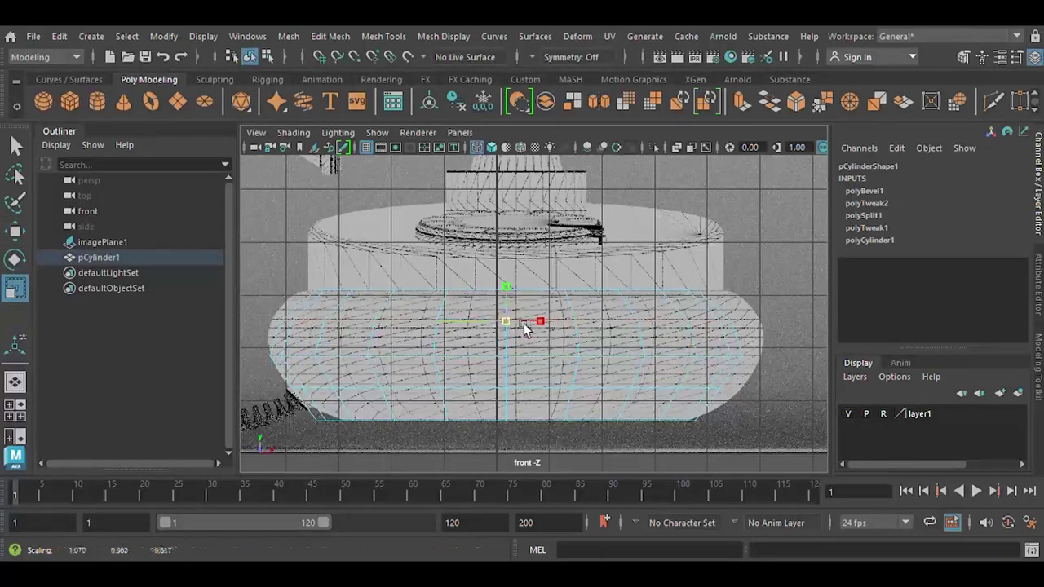
middle_click_drag(543, 373, 549, 397, "alt")
key("space")
key("space")
left_click_drag(562, 300, 582, 252, "alt")
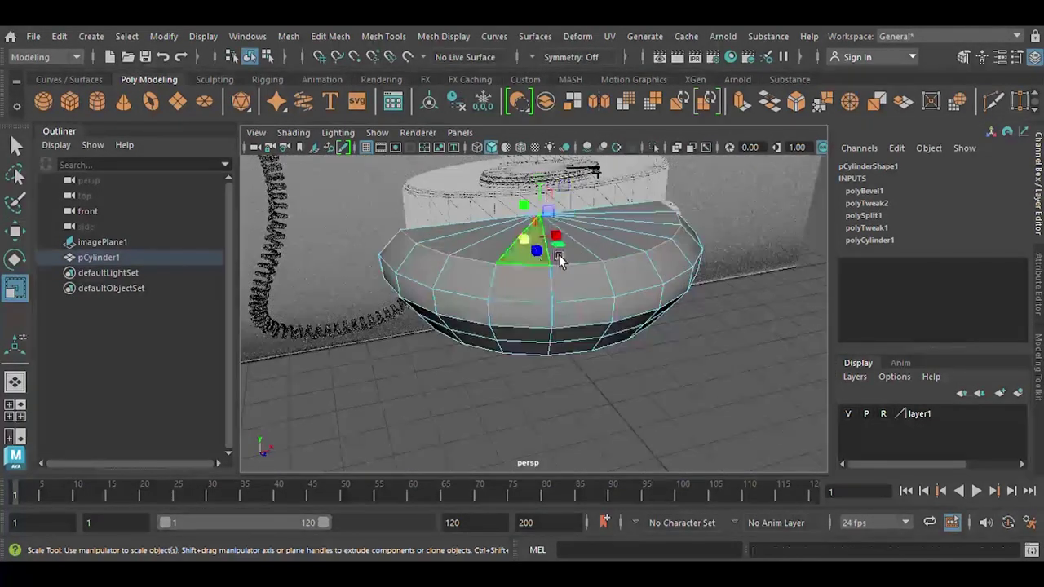
key("space")
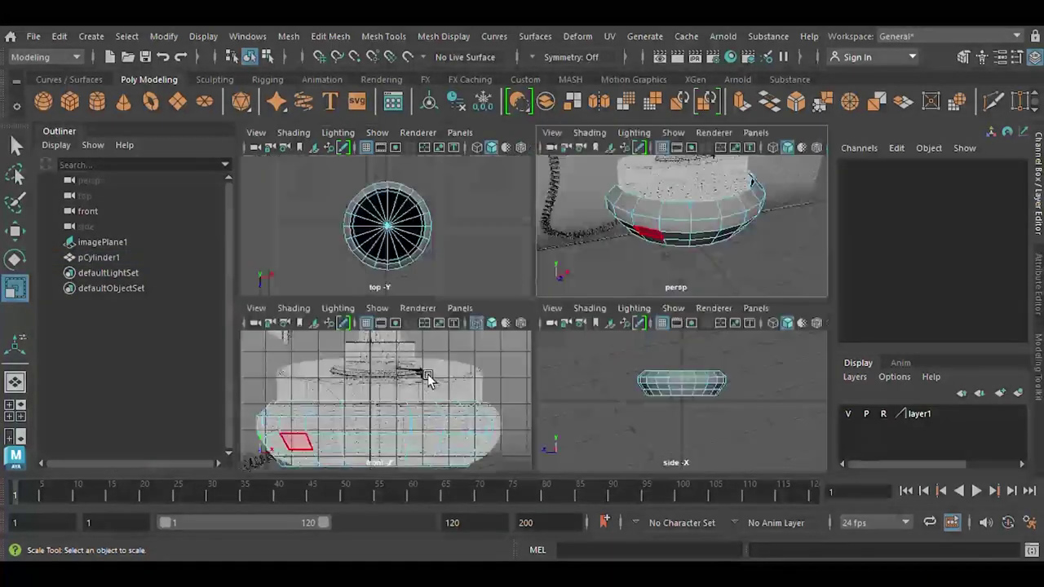
key("space")
scroll(599, 362, "down", 3)
Extrude the base's top edge loop and raise it upward
left_click(559, 361)
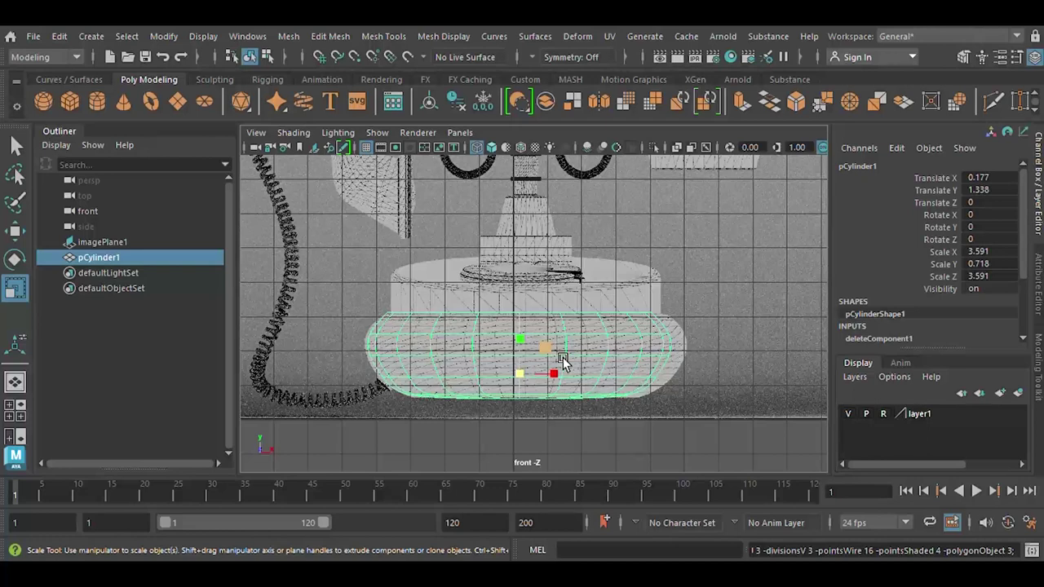
key("w")
scroll(563, 361, "up", 3)
scroll(525, 280, "up", 3)
scroll(532, 338, "up", 3)
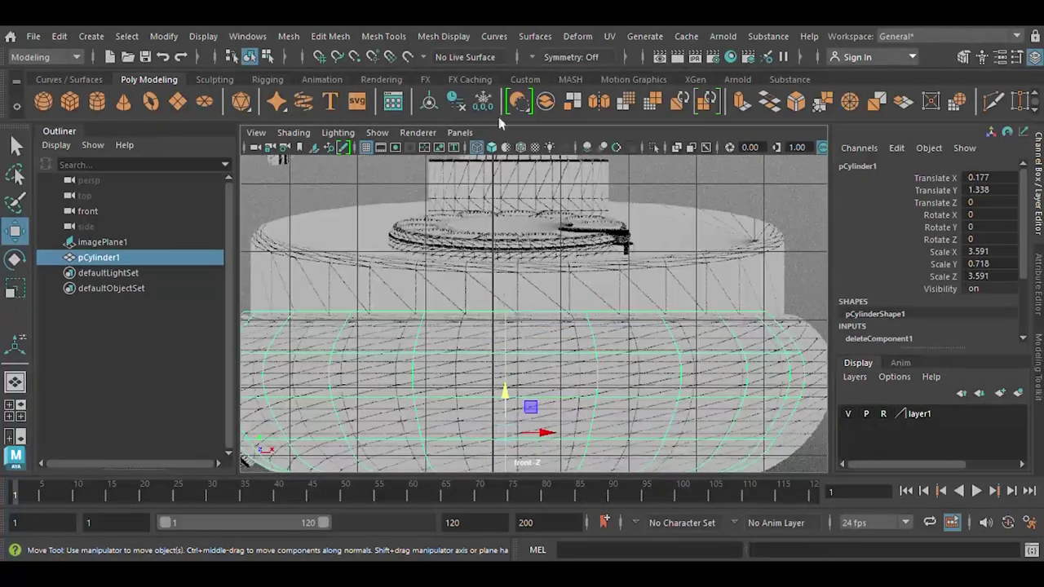
key("F10")
double_click(489, 313)
middle_click_drag(489, 302, 510, 309, "alt")
key("ctrl+e")
mouse_move(571, 310)
left_mouse_down()
mouse_move(538, 287)
mouse_move(546, 281)
left_mouse_up()
Extrude the loop a second time and raise it to form the collar
key("ctrl+e")
key("e")
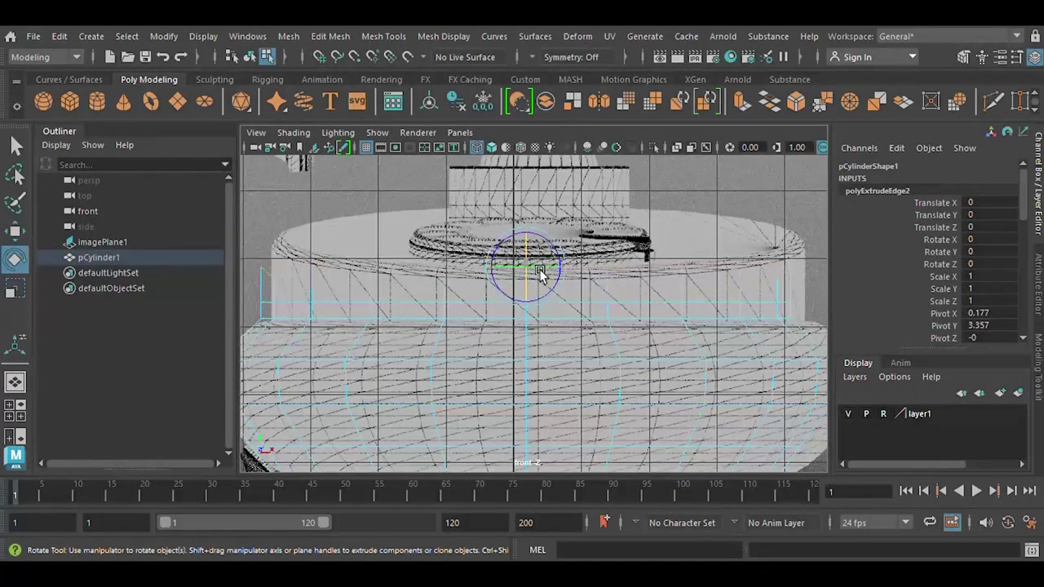
key("w")
left_click_drag(541, 270, 538, 225)
Cap the collar's open top with Fill Hole and Poke Face
key("F8")
key("space")
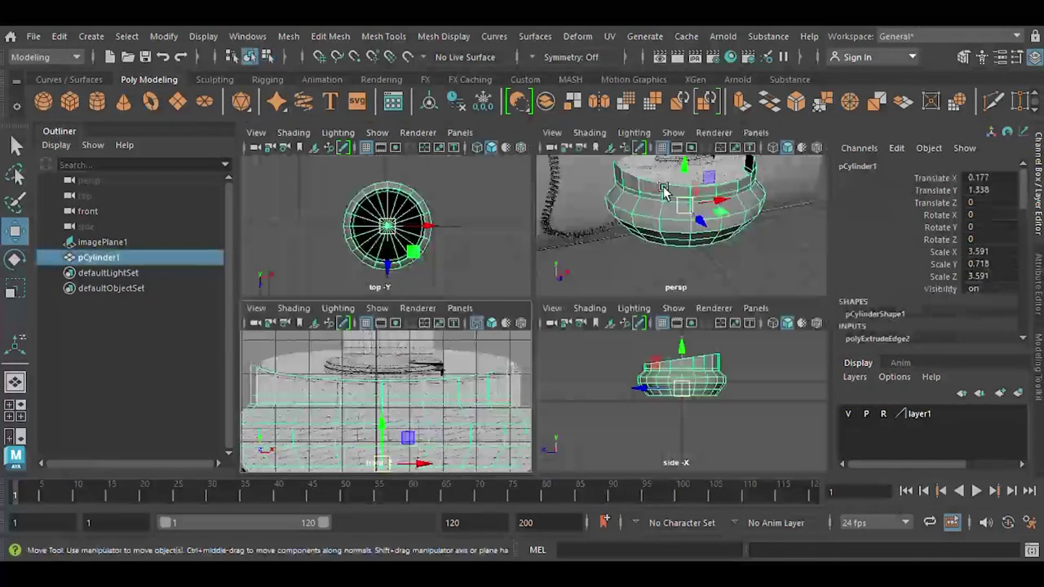
key("space")
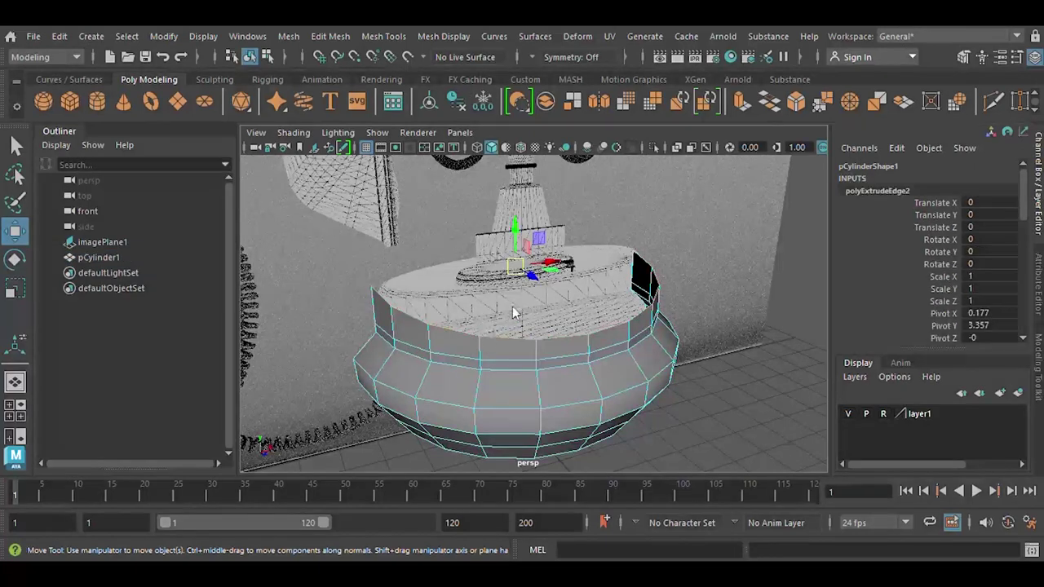
right_click_drag(512, 306, 534, 380, "shift")
key("F11")
left_click(592, 292)
right_click_drag(550, 324, 604, 154, "shift")
key("F8")
key("space")
key("space")
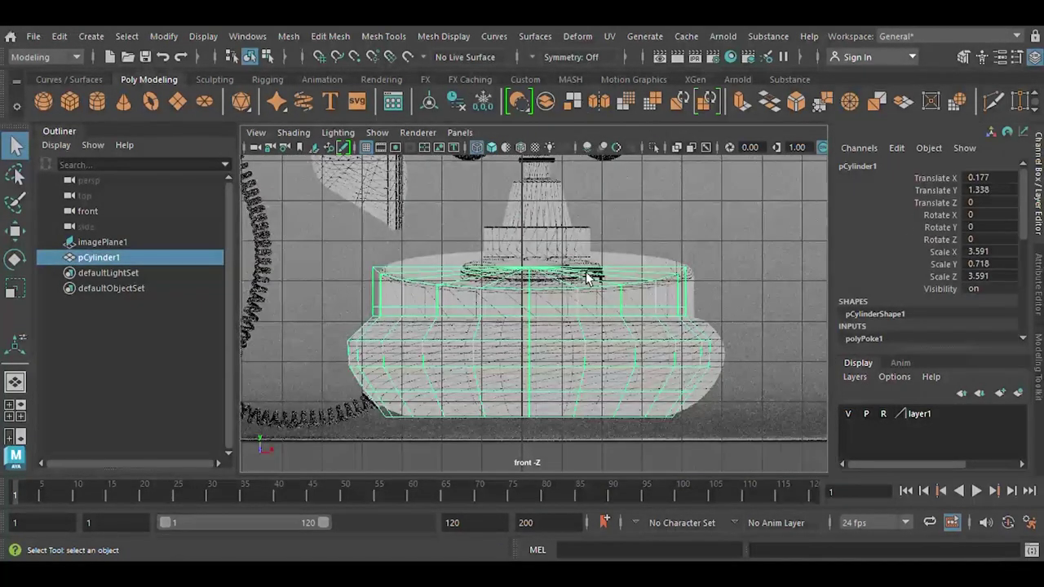
scroll(563, 294, "up", 2)
scroll(494, 371, "up", 2)
scroll(498, 345, "up", 2)
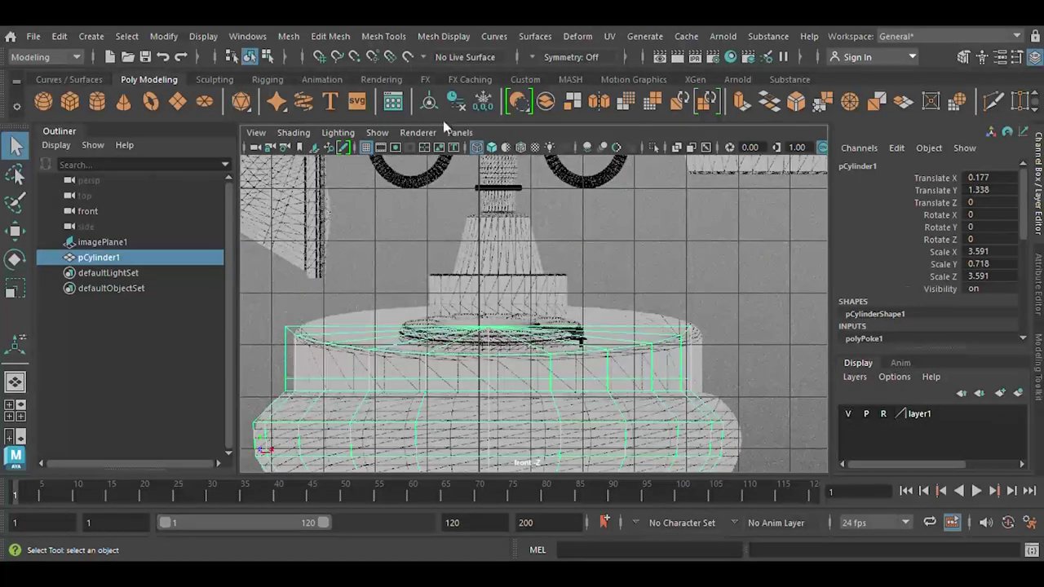
Create a second polygon cylinder and raise it above the collar
key("F9")
key("w")
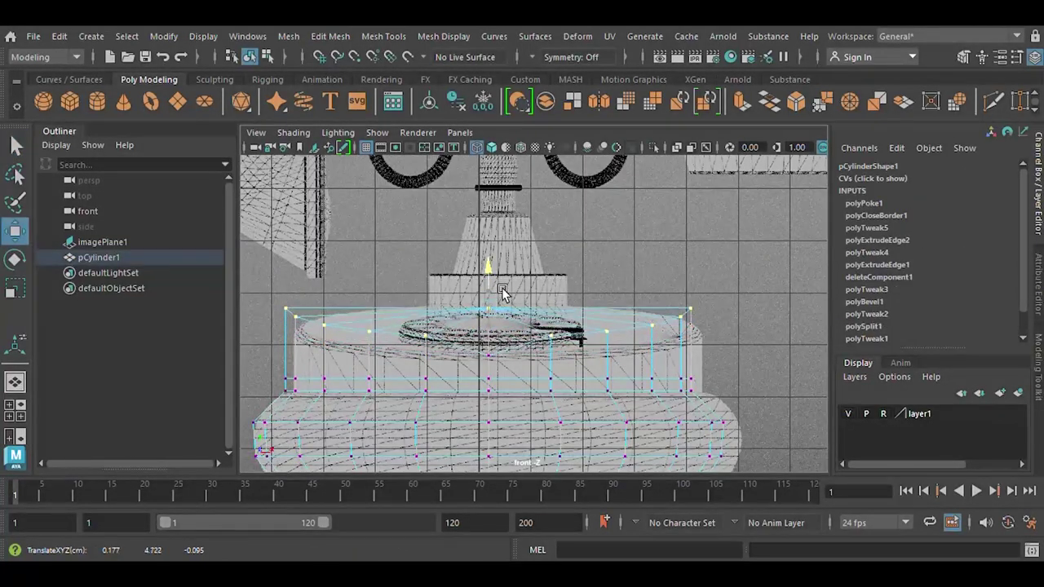
key("F8")
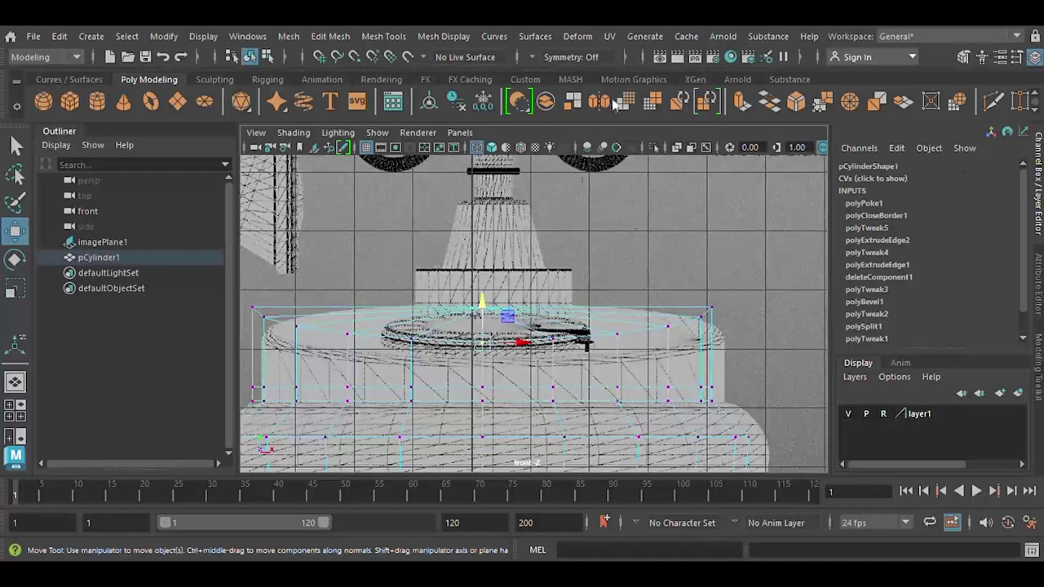
left_click(582, 373)
scroll(497, 359, "up", 1)
right_click_drag(497, 358, 399, 282, "shift")
scroll(399, 282, "down", 2)
scroll(489, 310, "up", 2)
mouse_move(545, 304)
left_mouse_down()
mouse_move(510, 359)
mouse_move(522, 383)
mouse_move(514, 355)
left_mouse_up()
Scale pCylinder2 flat into a thin ring
key("r")
key("w")
scroll(518, 360, "up", 1)
key("r")
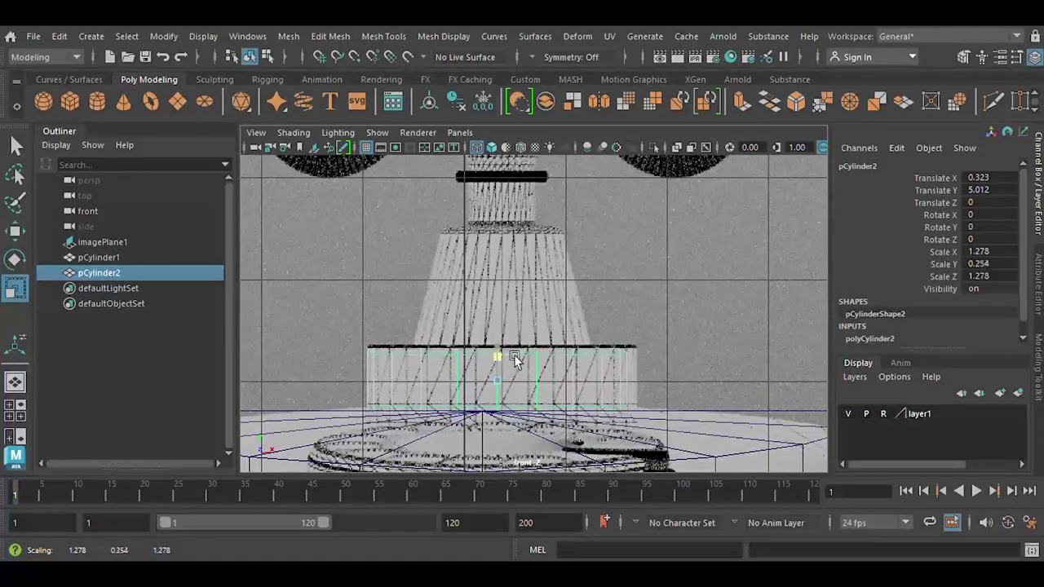
key("w")
scroll(534, 380, "up", 2)
key("space")
key("space")
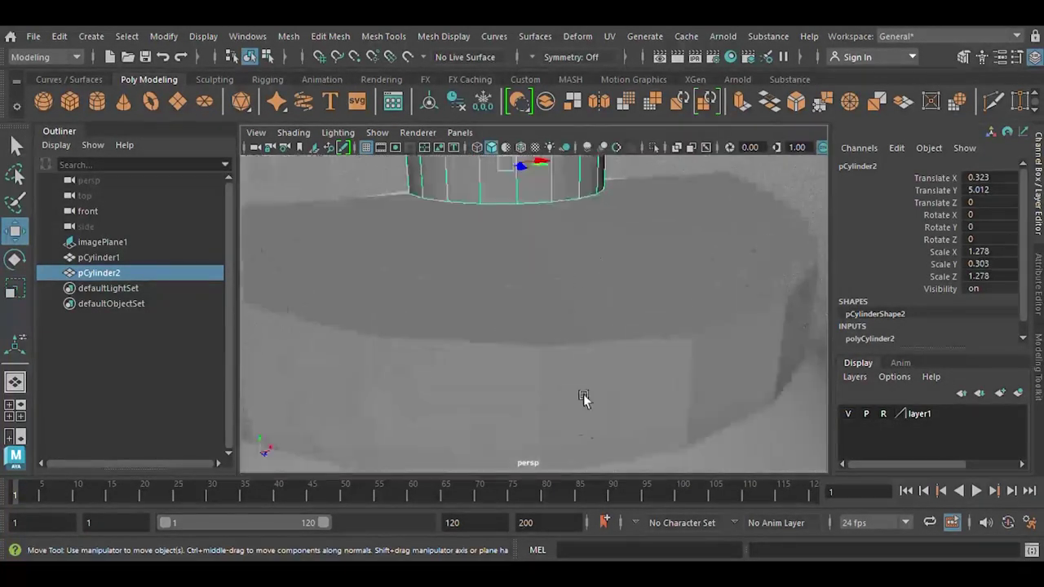
scroll(565, 272, "down", 3)
scroll(565, 272, "down", 2)
Delete the ring's top faces and extrude the top with an Offset of 0.2
left_click(604, 413)
left_click(575, 298)
key("F11")
left_click(532, 365)
key("Delete")
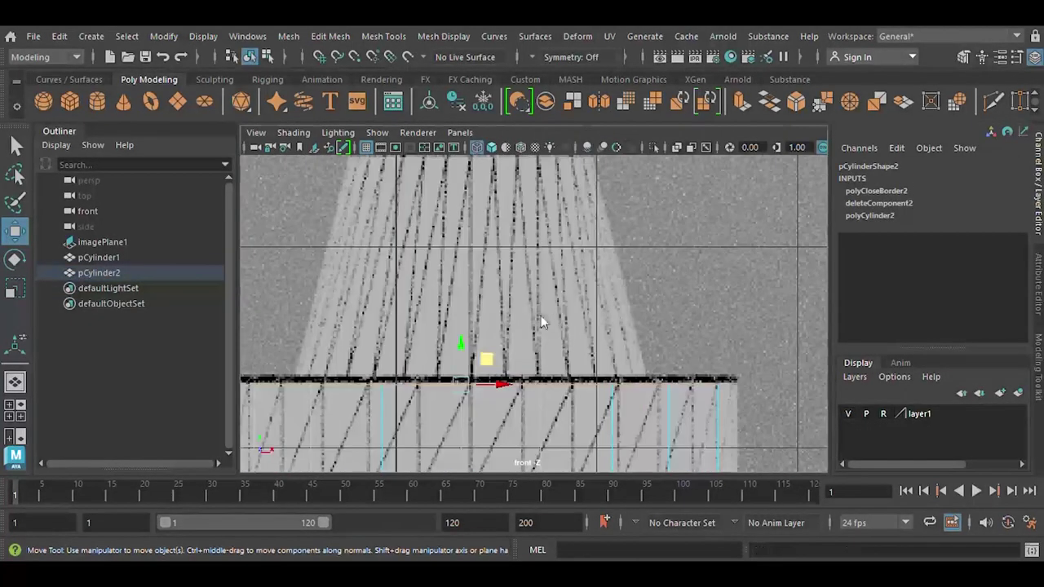
key("ctrl+e")
left_click_drag(697, 357, 721, 371)
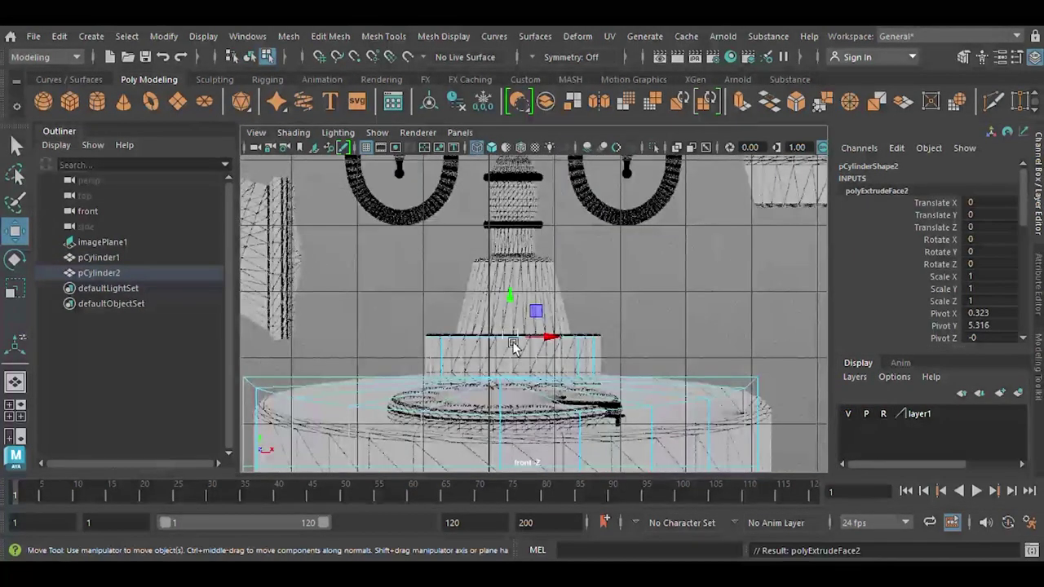
Narrow the extruded top faces into a tapering neck toward the dial column
left_click(525, 319)
scroll(504, 334, "up", 3)
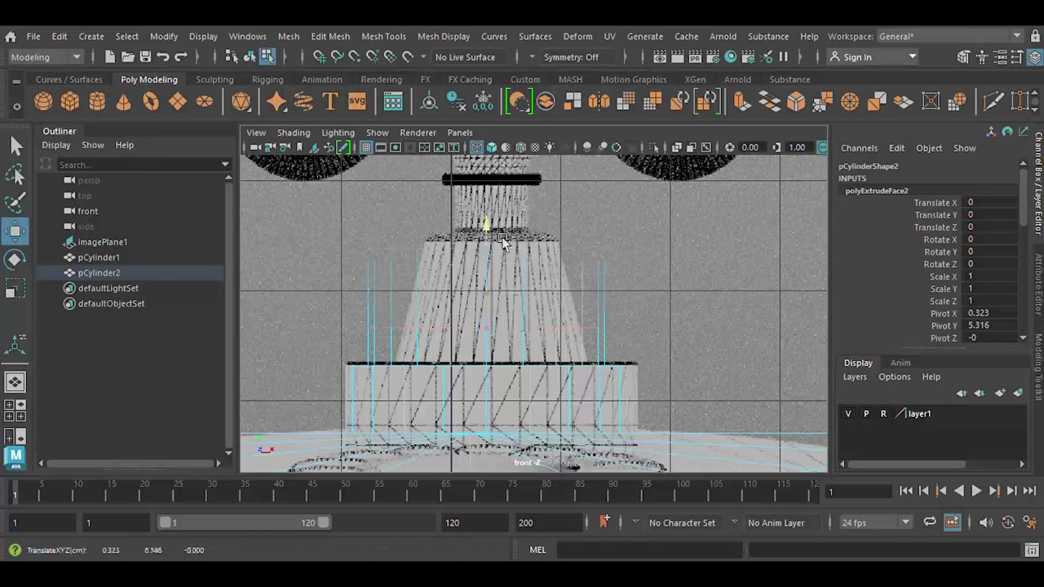
key("r")
key("w")
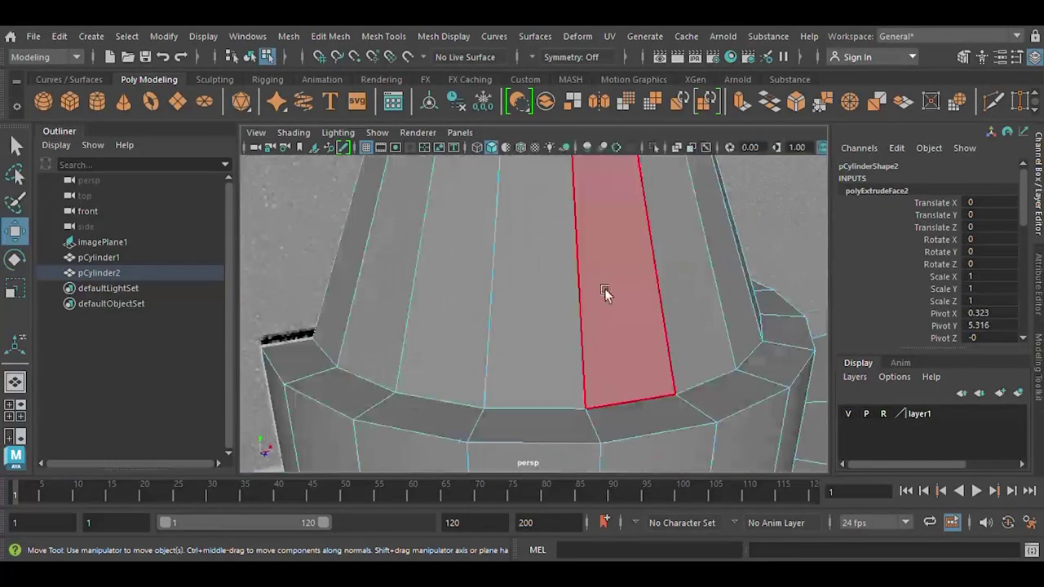
left_click(562, 397)
key("r")
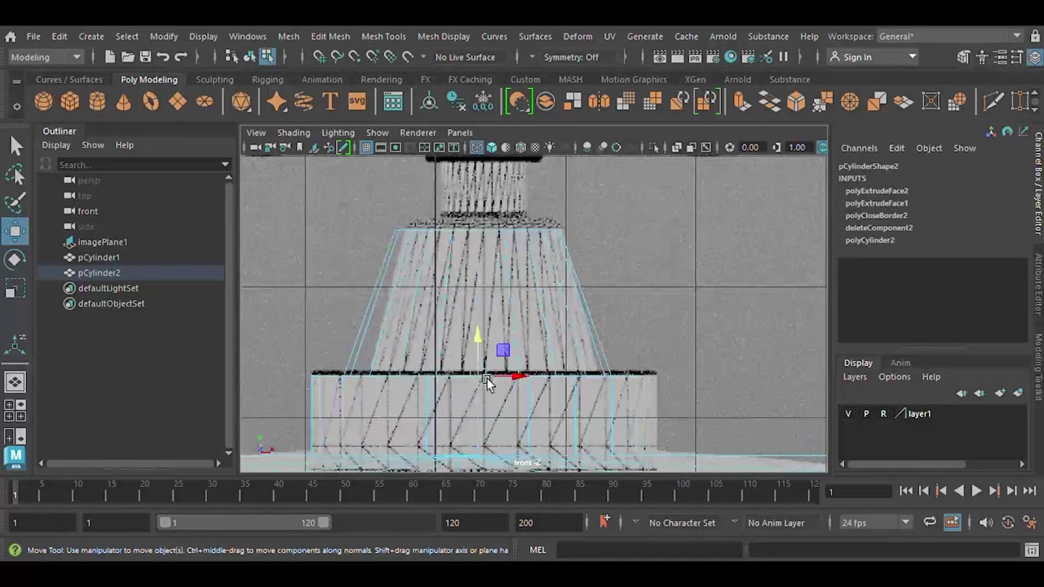
left_click_drag(490, 379, 481, 380)
key("w")
scroll(461, 381, "up", 3)
middle_click_drag(513, 310, 519, 386, "alt")
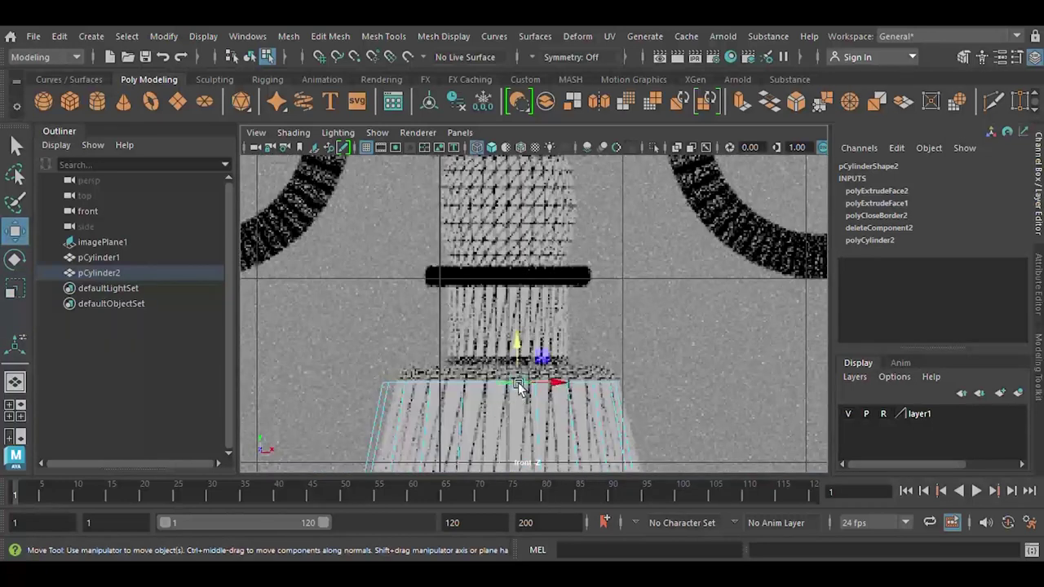
scroll(496, 390, "up", 2)
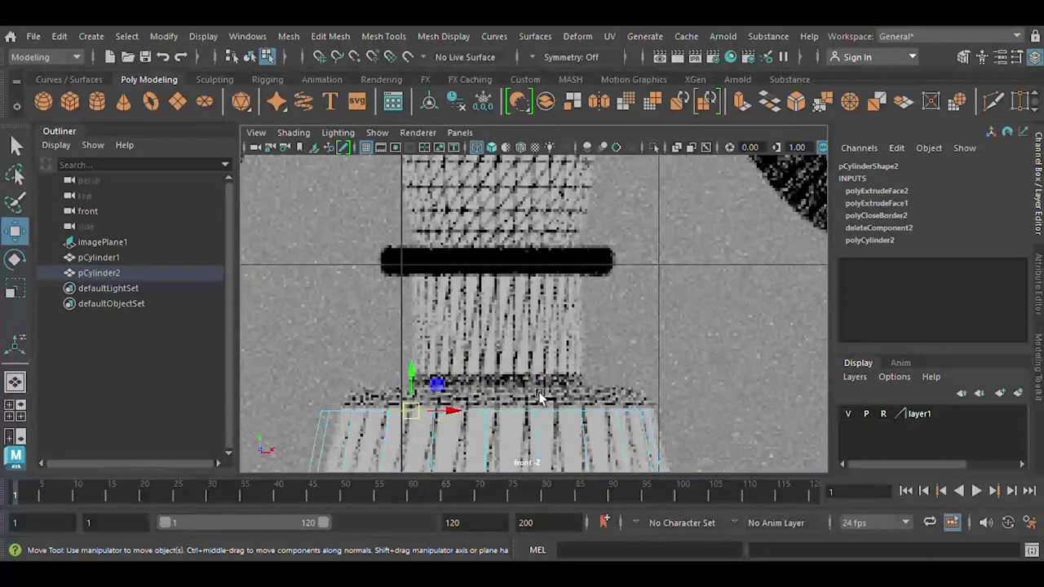
left_click_drag(540, 398, 601, 348, "alt")
left_click(601, 348)
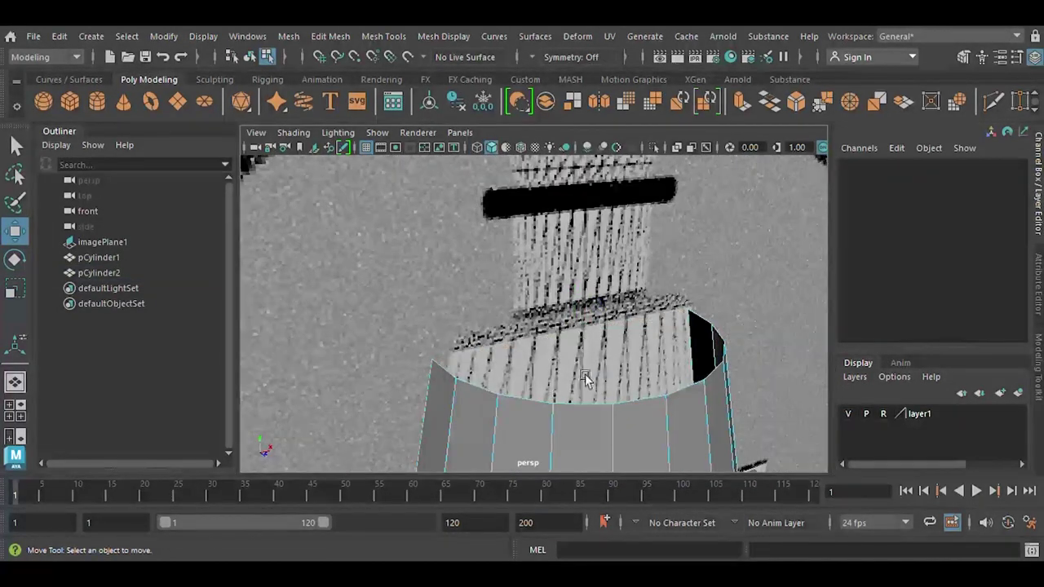
Extrude the neck's top edge loop several times, shrinking the ring slightly
key("ctrl+z")
left_click(748, 105)
mouse_move(476, 390)
left_mouse_down()
mouse_move(490, 397)
mouse_move(473, 381)
mouse_move(489, 235)
mouse_move(491, 262)
left_mouse_up()
key("w")
key("ctrl+e")
key("r")
key("w")
key("ctrl+e")
Keep extruding edge rings, raising them to the black band and up the column
key("ctrl+e")
key("w")
key("ctrl+e")
key("w")
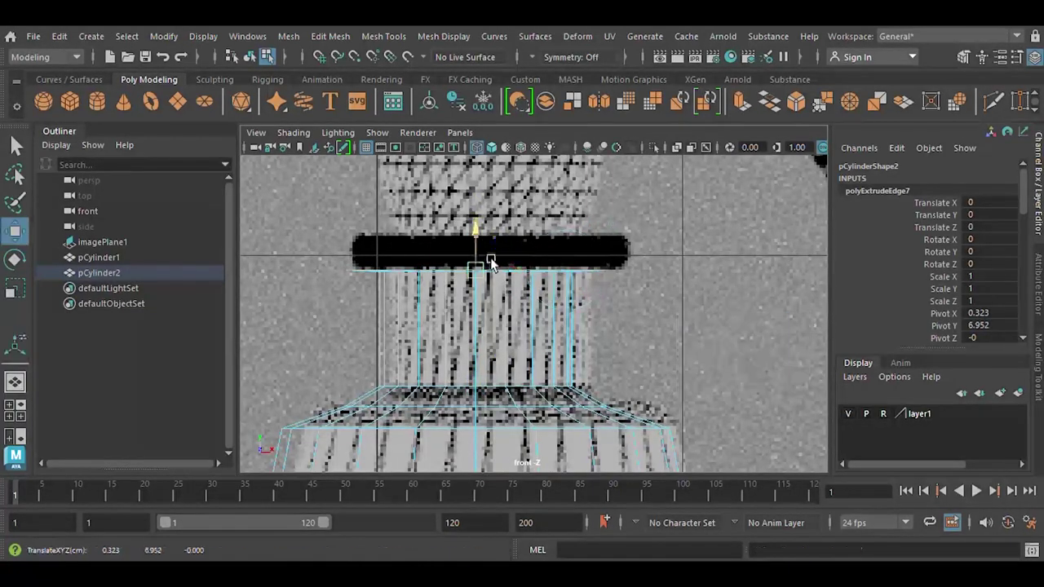
key("ctrl+e")
key("w")
left_click_drag(492, 204, 494, 193)
middle_click_drag(494, 194, 506, 369, "alt")
scroll(591, 300, "down", 3)
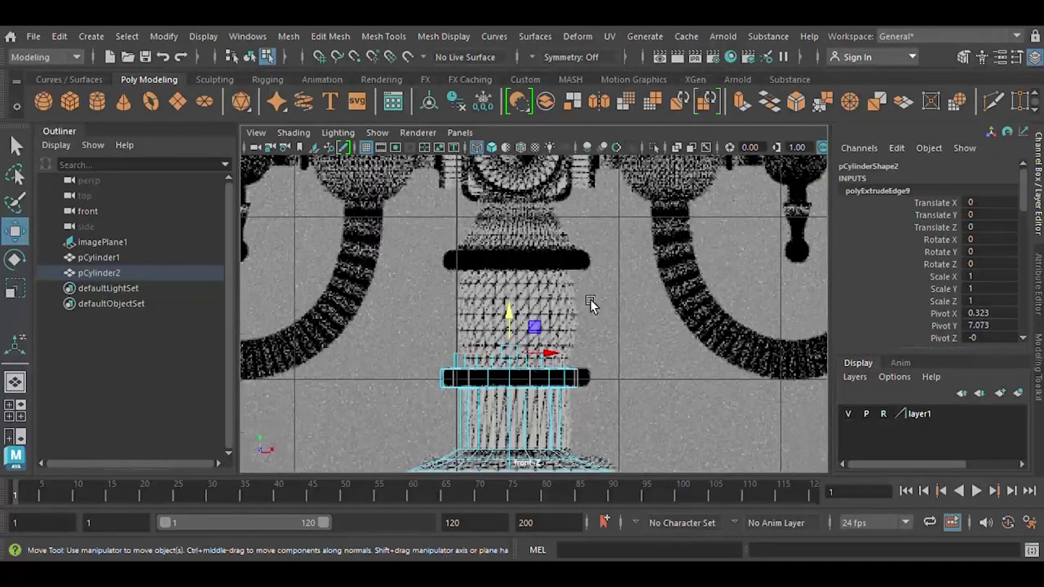
left_click(741, 101)
key("w")
left_click_drag(530, 265, 534, 253)
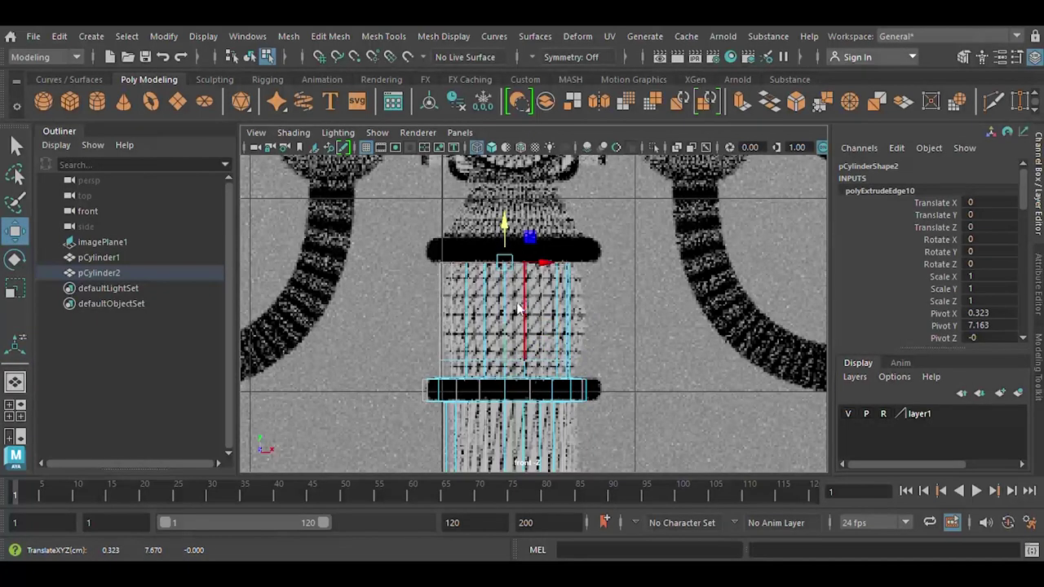
Cut new edges into the stem and bevel the selected ring edge loop
right_click_drag(447, 271, 506, 322, "shift")
key("w")
scroll(522, 317, "up", 1)
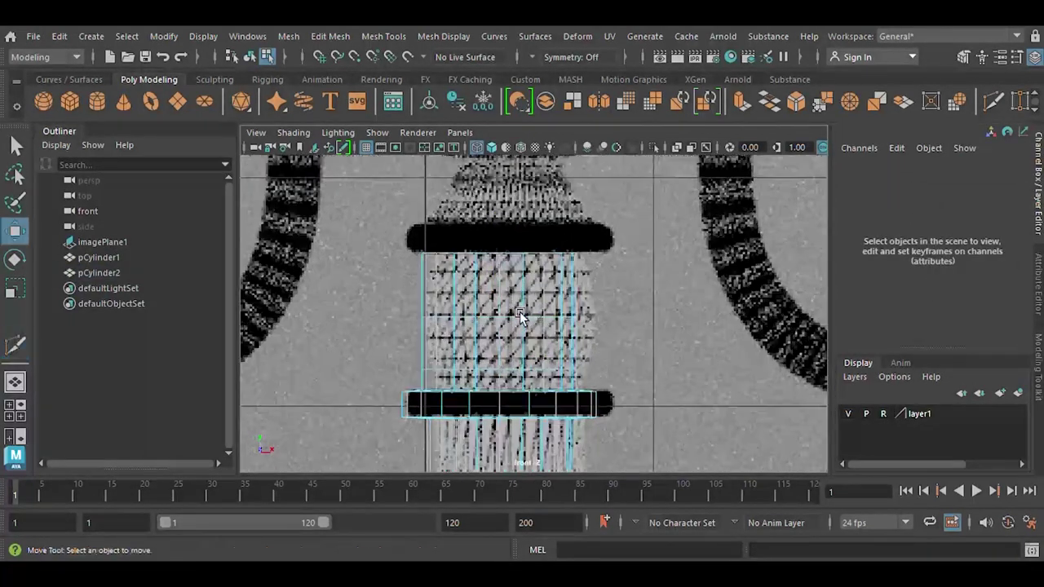
double_click(523, 323)
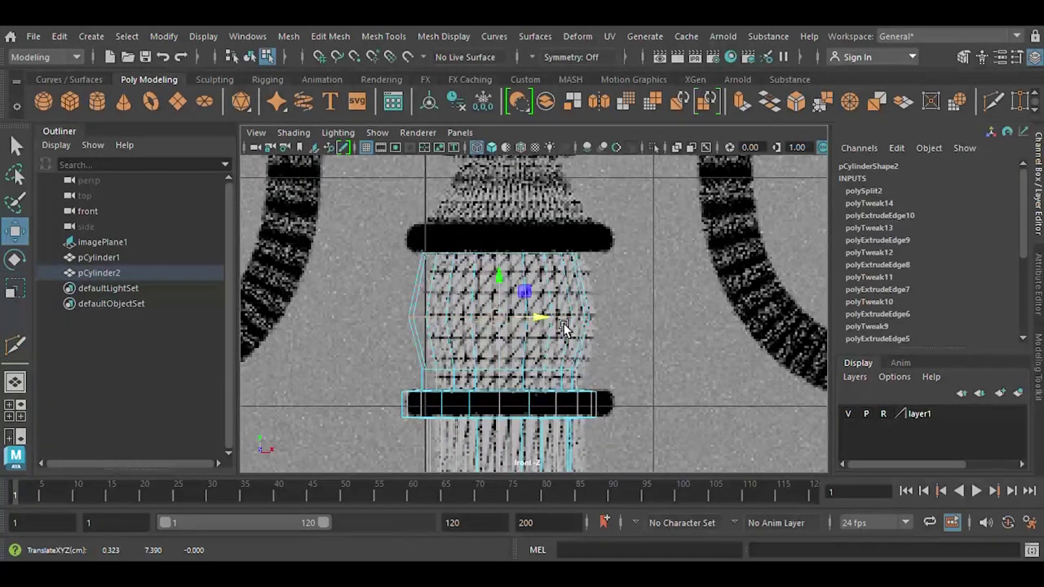
key("ctrl+b")
key("w")
Extrude the stem's top border edges upward in successive rings
scroll(534, 354, "up", 2)
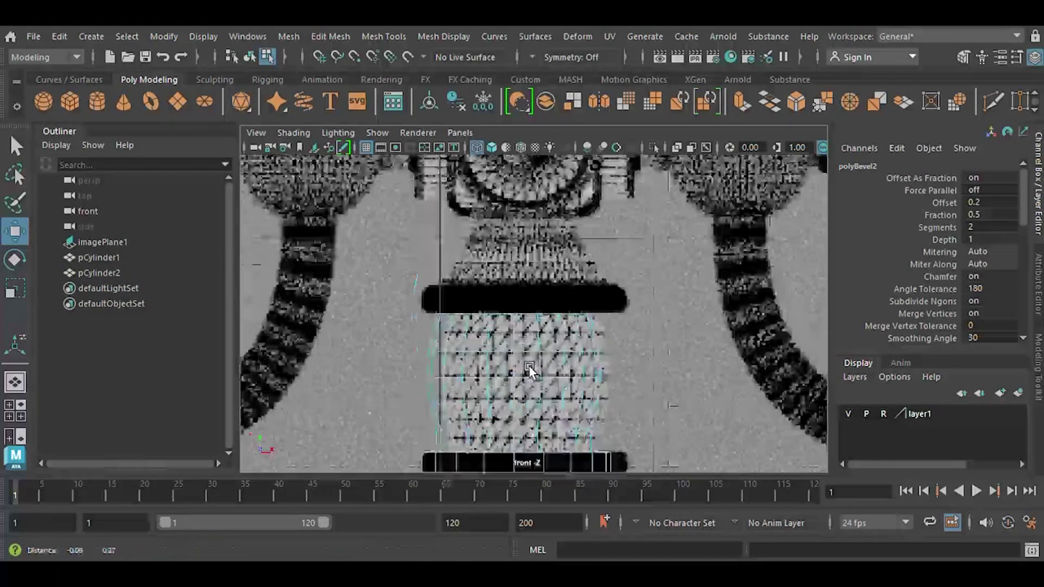
scroll(553, 359, "up", 2)
left_click(746, 108)
scroll(526, 326, "up", 2)
key("w")
mouse_move(547, 312)
middle_mouse_down()
mouse_move(525, 278)
mouse_move(522, 224)
middle_mouse_up()
key("ctrl+e")
key("w")
key("ctrl+e")
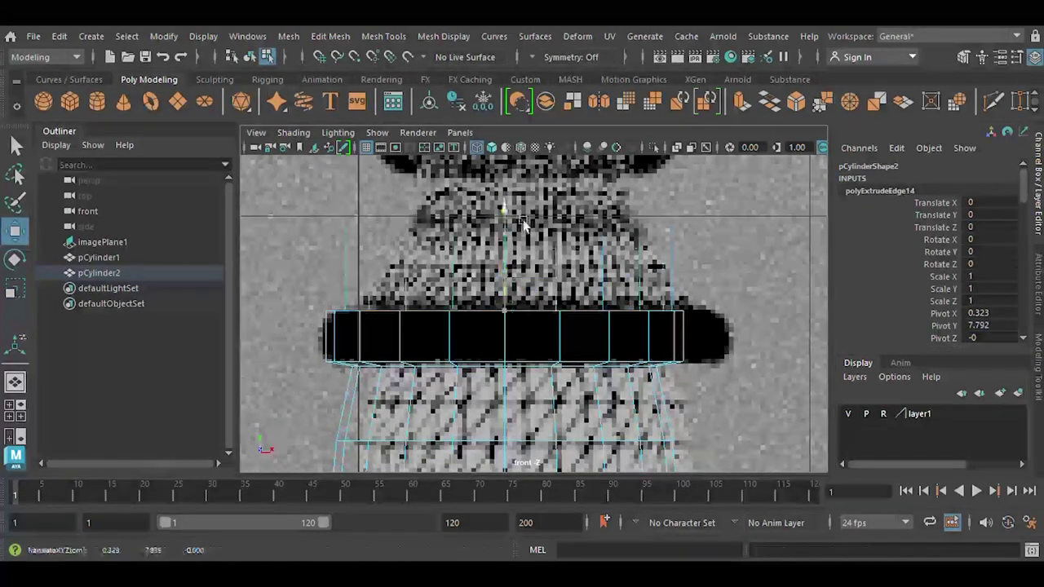
Widen one ring into the collar band and extrude more narrowing rings above it
scroll(522, 225, "down", 2)
scroll(514, 277, "down", 2)
scroll(514, 277, "up", 3)
key("r")
mouse_move(522, 282)
middle_mouse_down()
mouse_move(502, 308)
mouse_move(538, 315)
mouse_move(518, 294)
middle_mouse_up()
key("w")
scroll(506, 298, "up", 3)
key("ctrl+e")
key("ctrl+e")
key("r")
key("w")
scroll(518, 294, "down", 3)
Shrink the new cube and place it over the dial as its housing
scroll(522, 364, "down", 3)
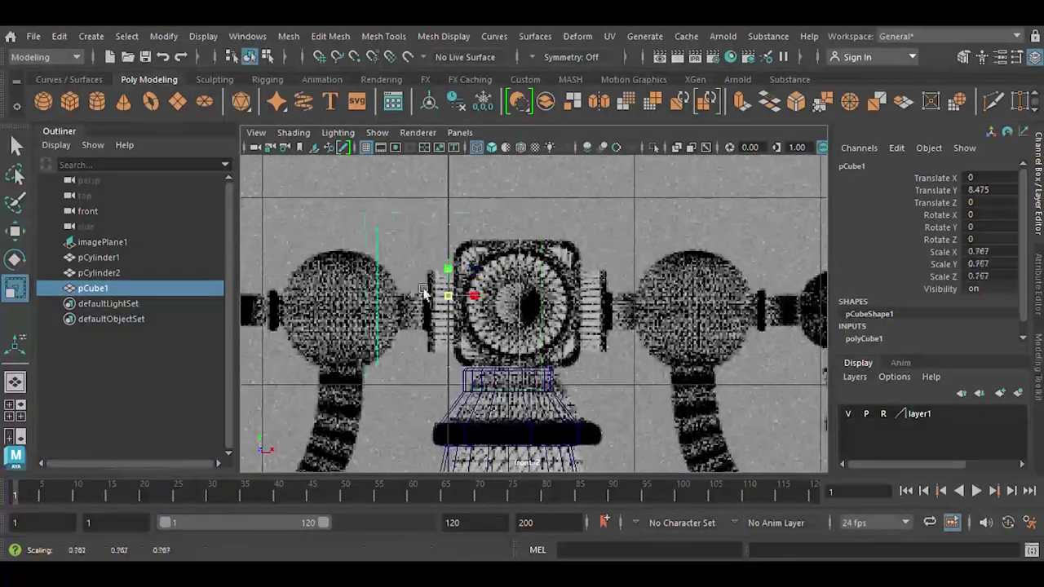
key("w")
left_click_drag(502, 313, 541, 314)
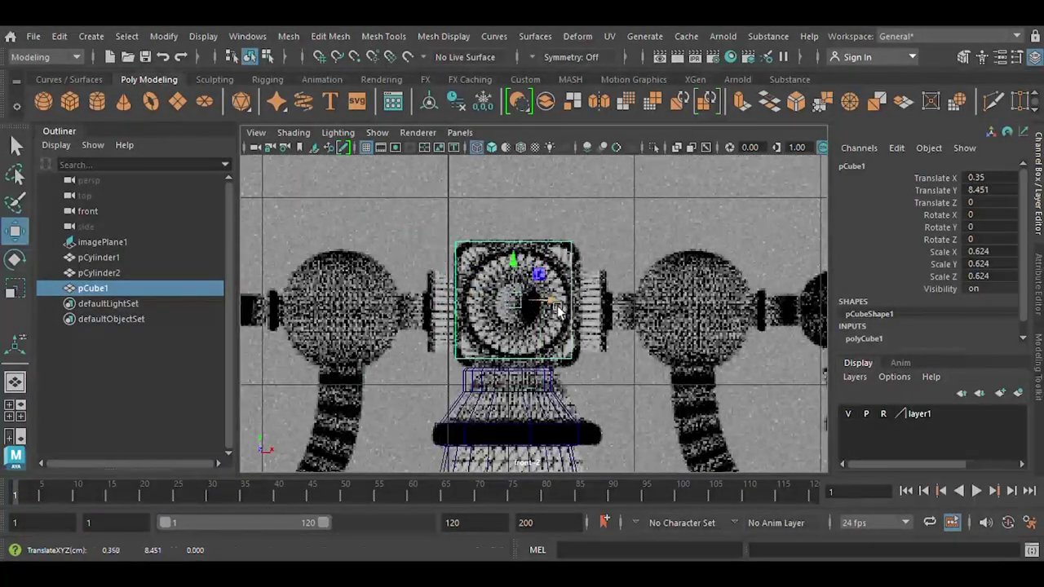
key("r")
key("w")
left_click(614, 188)
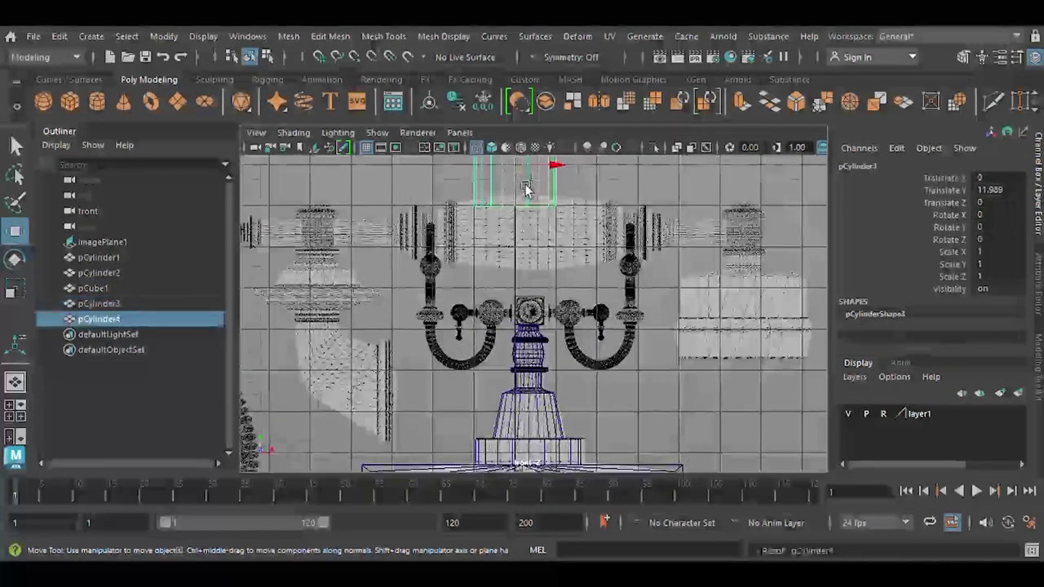
Rotate the dial cylinder 90° around X so it faces the front
type("90")
key("Return")
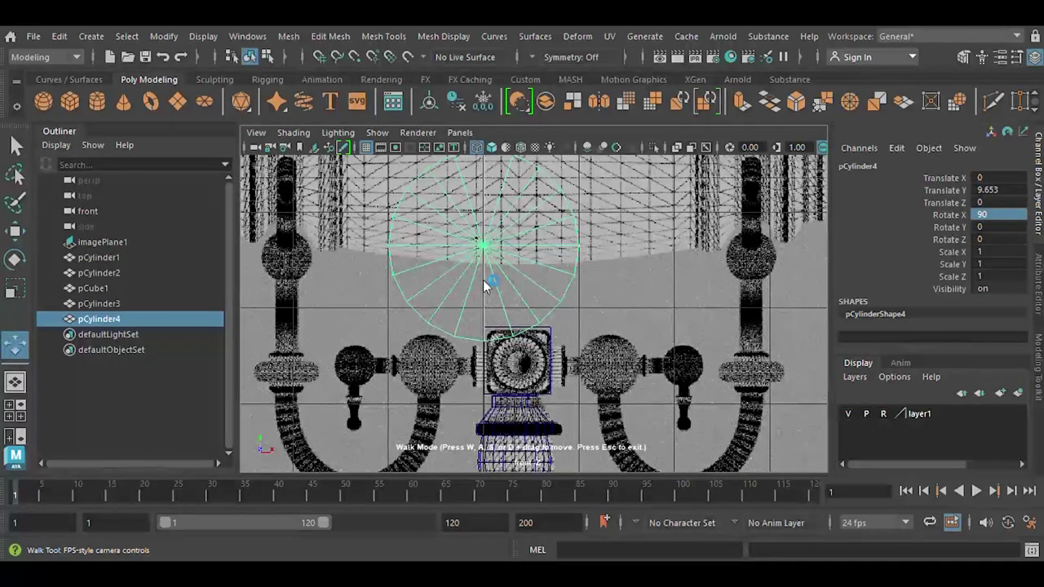
key("space")
key("space")
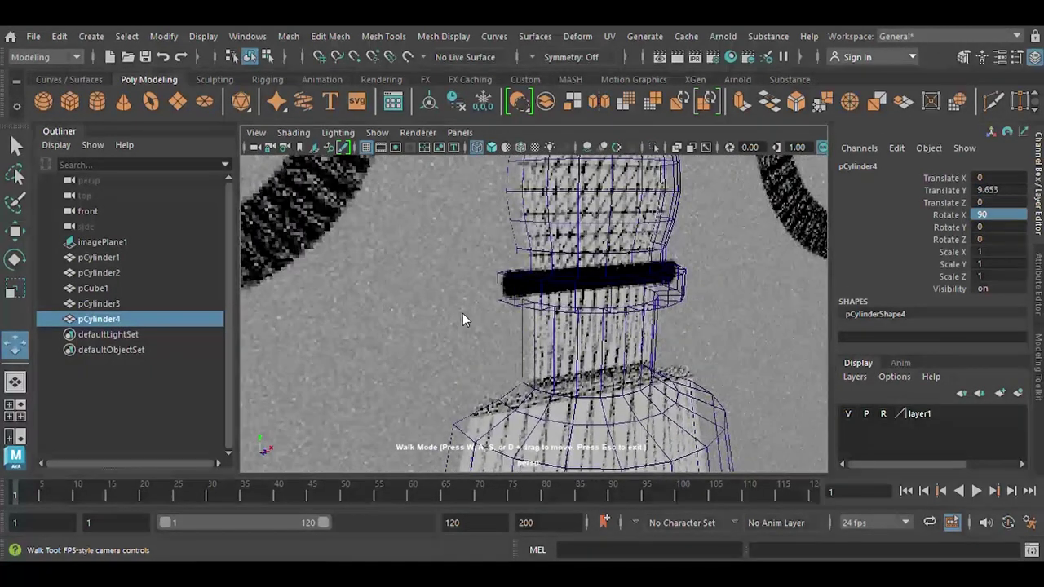
key("space")
key("space")
left_click_drag(514, 348, 508, 343)
key("Escape")
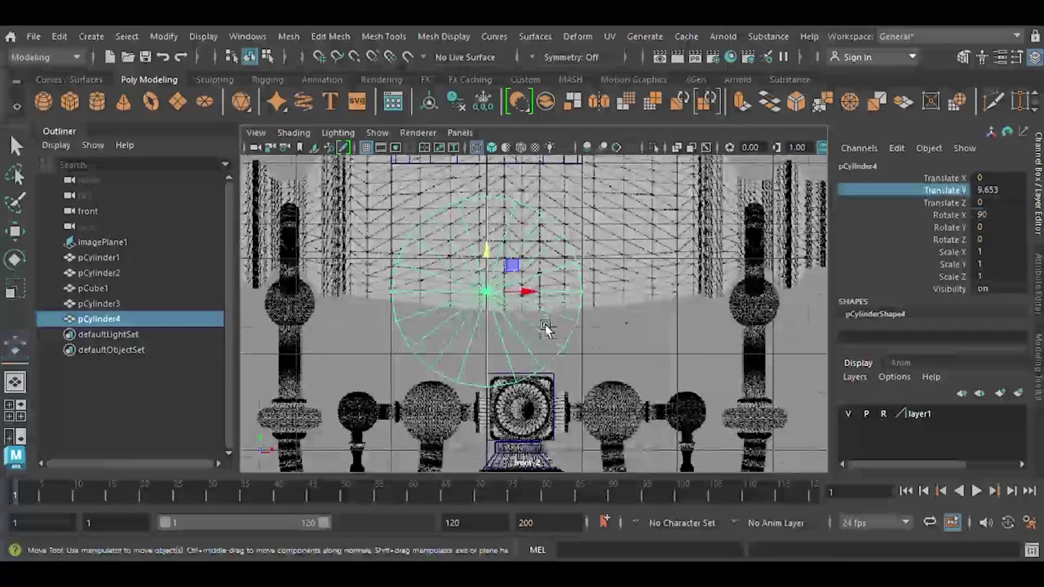
key("q")
Scale the dial cylinder to about 0.277 and center it on the dial face
key("r")
mouse_move(492, 300)
left_mouse_down()
mouse_move(470, 304)
mouse_move(457, 351)
left_mouse_up()
key("w")
scroll(473, 310, "up", 3)
scroll(484, 257, "up", 3)
left_click_drag(484, 257, 501, 308)
key("r")
Duplicate the dial cylinder, turn the copy sideways, resize it, and place it left of the dial
key("w")
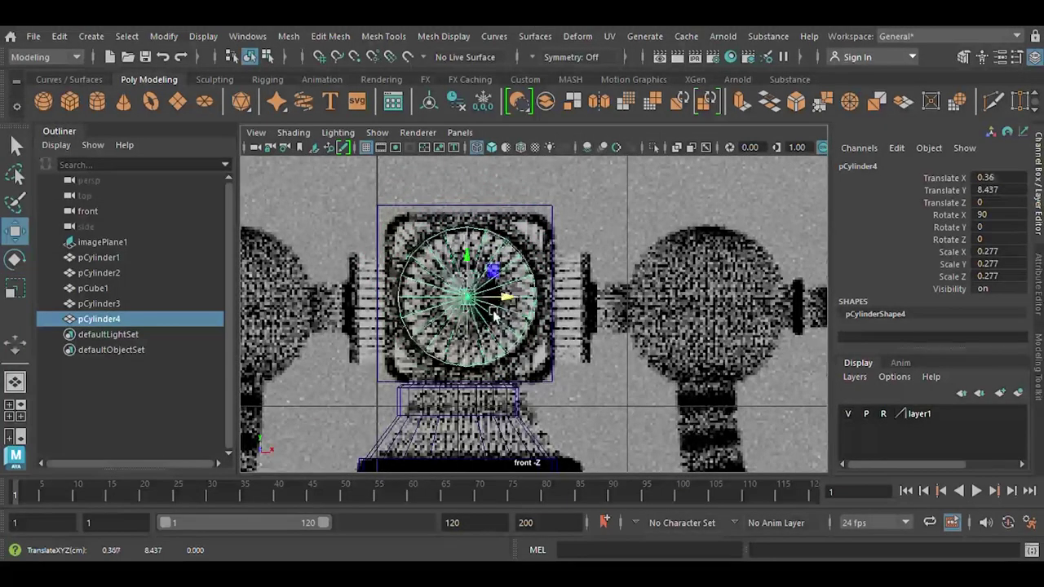
middle_click_drag(501, 308, 604, 309, "alt")
key("ctrl+d")
key("e")
mouse_move(589, 302)
left_mouse_down()
mouse_move(465, 303)
mouse_move(496, 327)
left_mouse_up()
key("w")
scroll(489, 302, "up", 2)
key("r")
key("w")
key("r")
key("w")
middle_click_drag(500, 335, 621, 335, "alt")
Select the small side cylinder and return to the maximized front view
key("space")
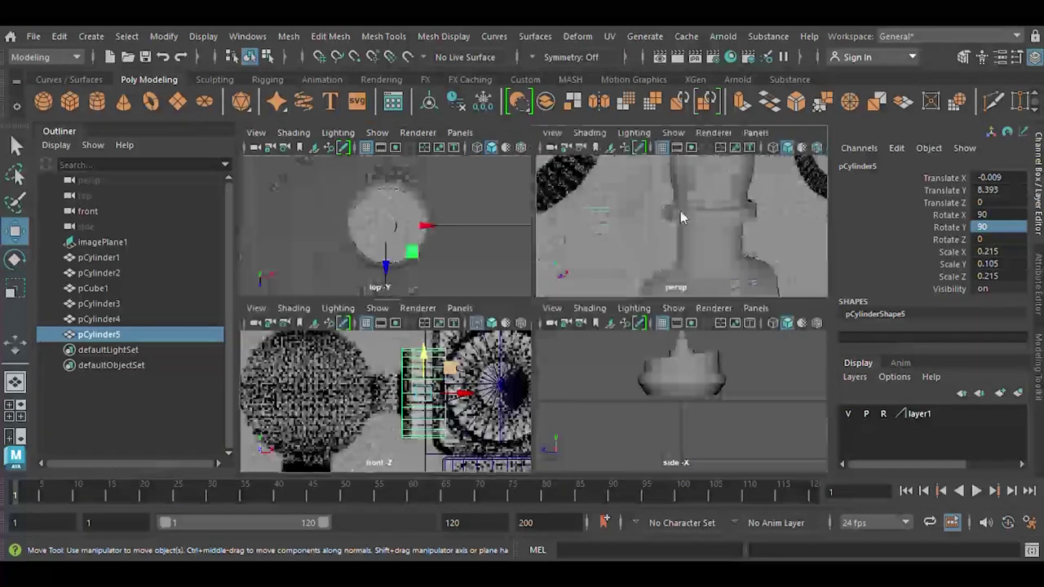
key("space")
scroll(620, 310, "up", 3)
left_click_drag(677, 212, 642, 177, "alt")
key("F11")
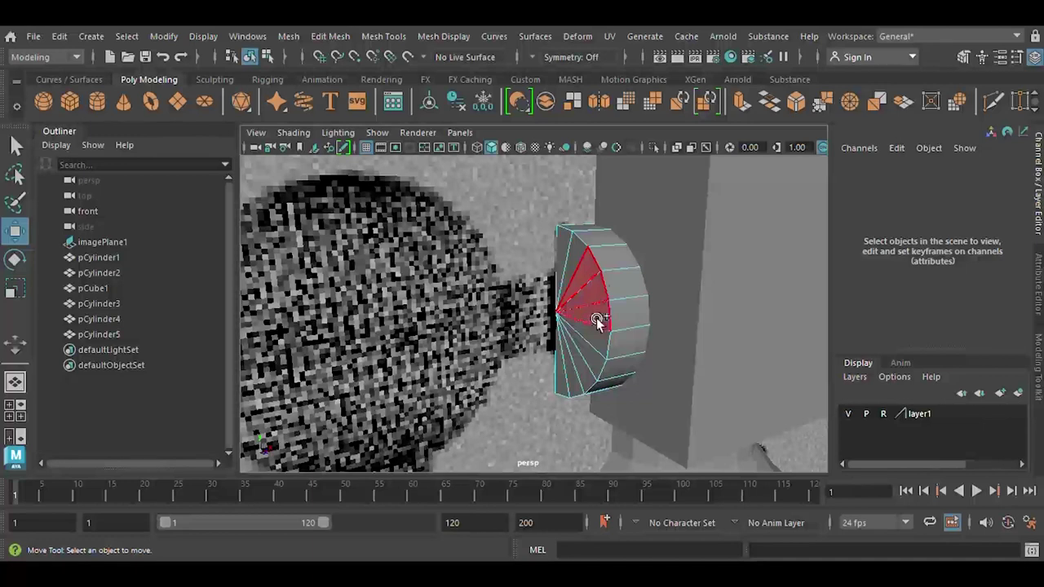
key("F8")
left_click(608, 272)
key("space")
key("space")
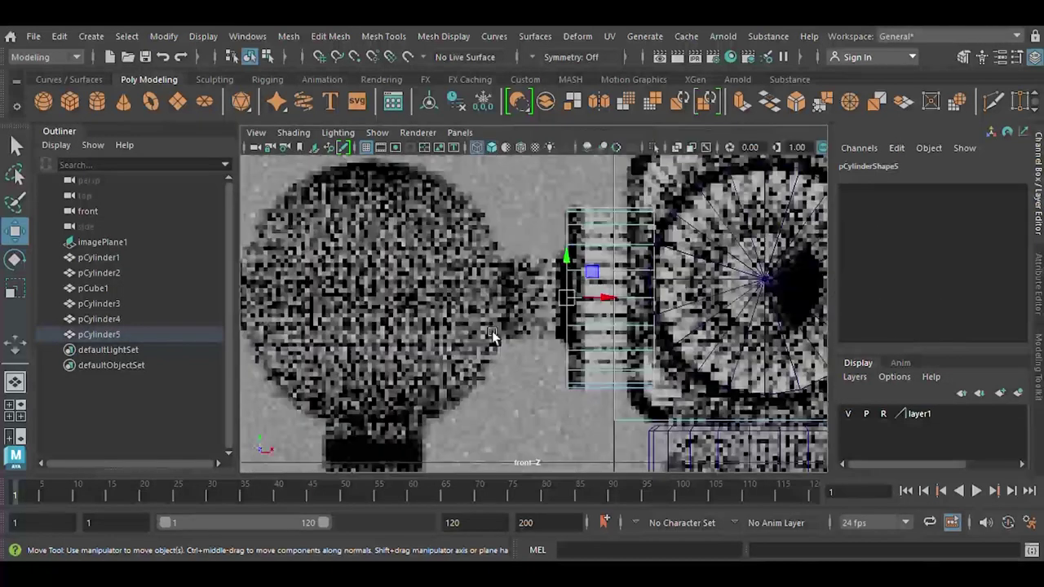
Extrude the cylinder's border edges twice and narrow the inner edge ring
left_click(742, 111)
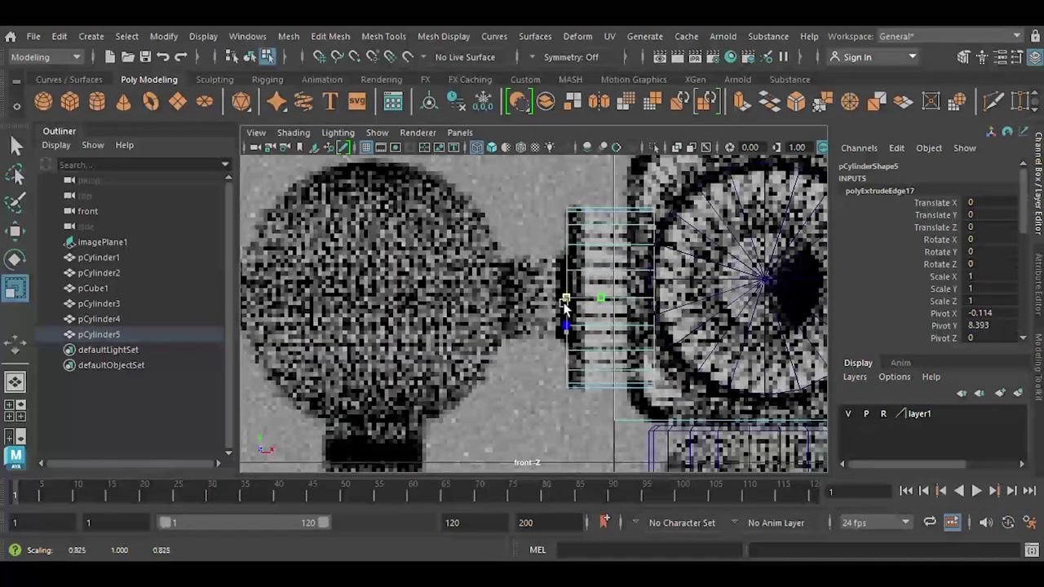
left_click(740, 114)
key("w")
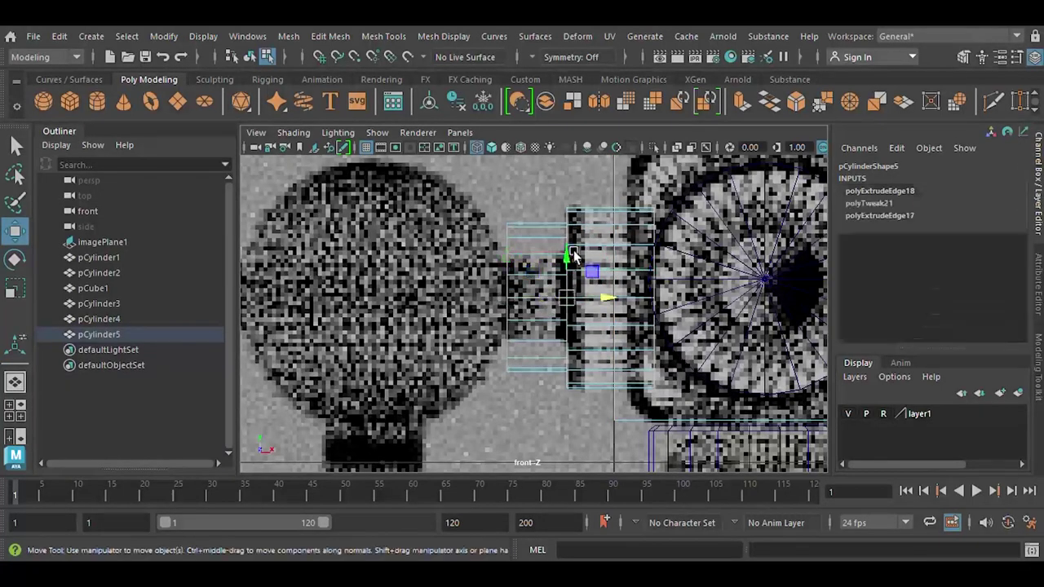
key("r")
key("space")
key("space")
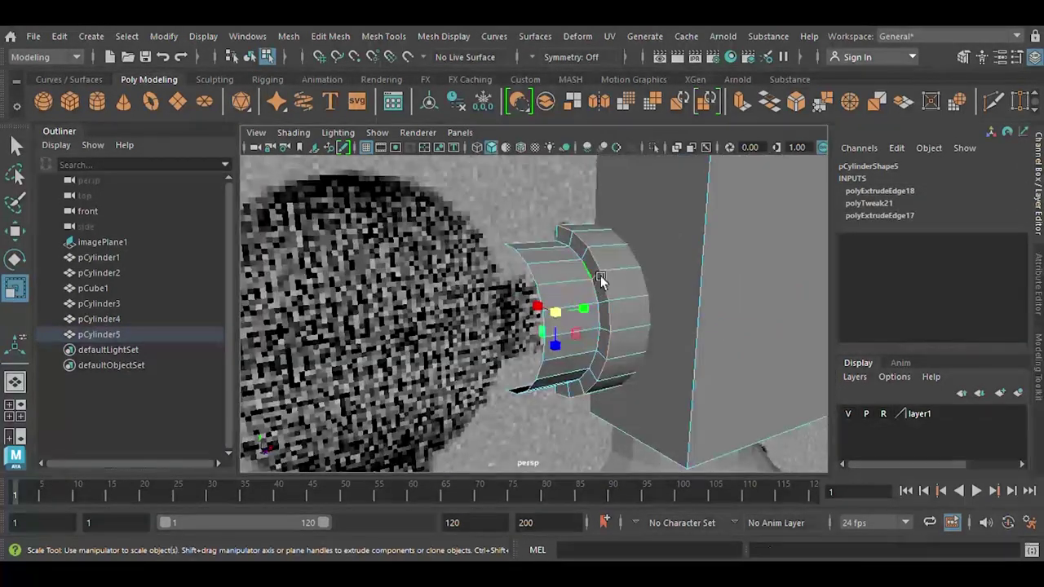
key("space")
key("space")
left_click_drag(538, 298, 544, 304)
key("w")
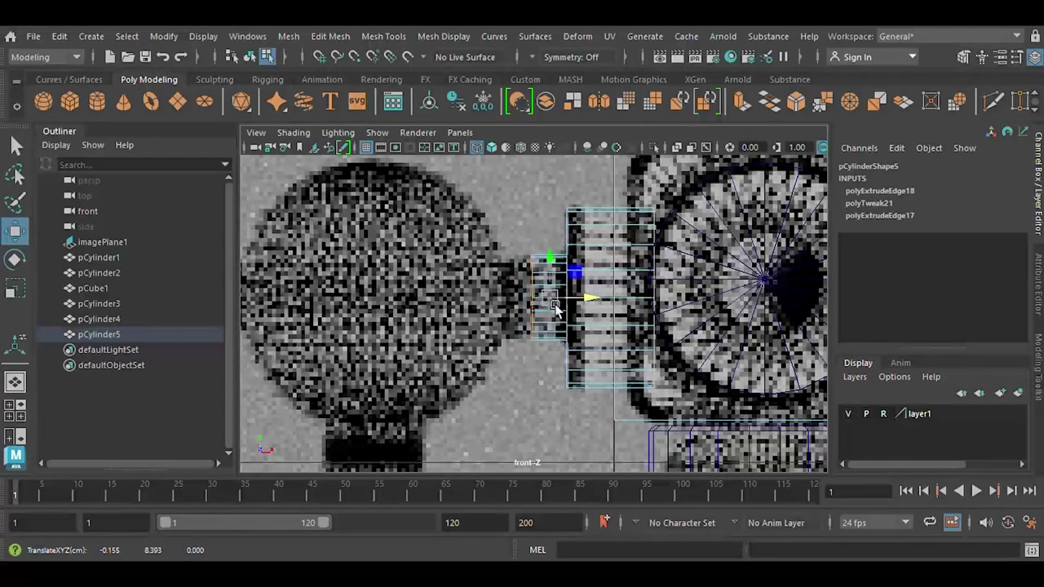
scroll(563, 303, "down", 3)
Create a polygon sphere, raise it to dial height, and scale it to about 0.322
scroll(563, 304, "down", 2)
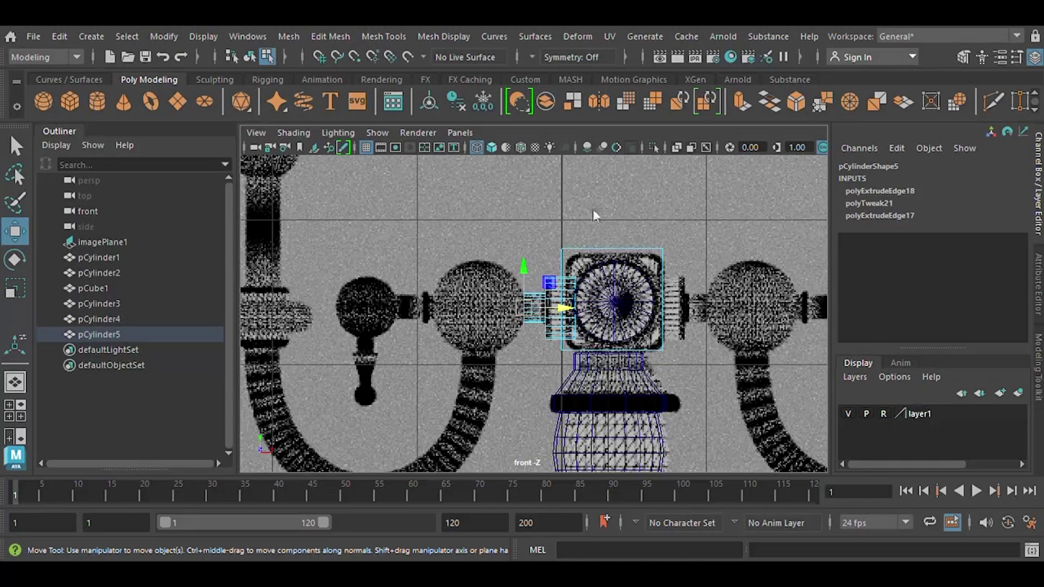
key("F8")
left_click(43, 101)
mouse_move(553, 415)
left_mouse_down()
mouse_move(536, 261)
mouse_move(457, 263)
left_mouse_up()
scroll(564, 250, "up", 3)
scroll(562, 264, "up", 3)
key("r")
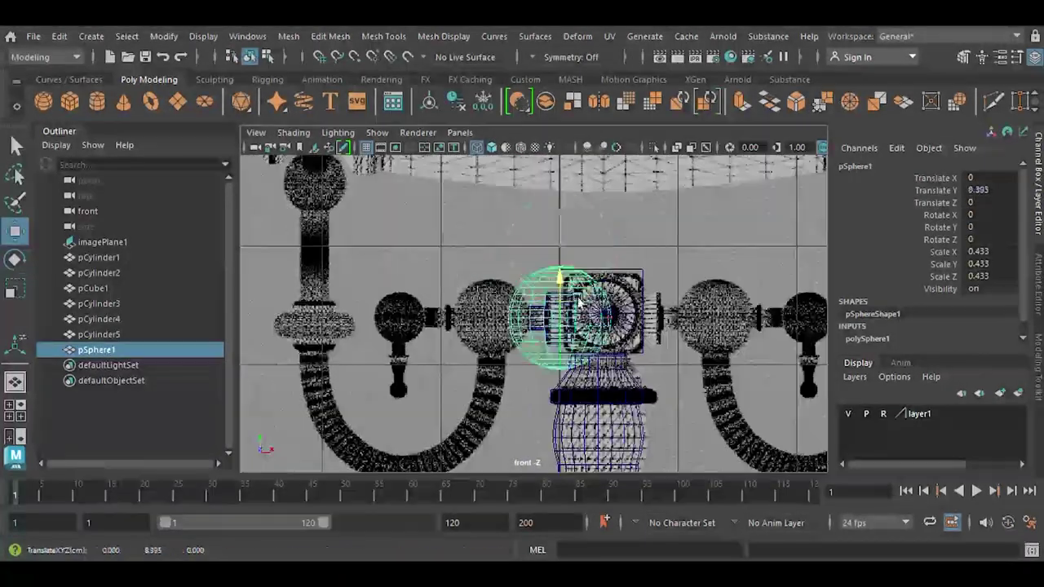
key("w")
left_click_drag(552, 265, 522, 278)
scroll(522, 310, "up", 3)
Rotate the sphere -90° around Z and nudge it against the connector
key("e")
left_click_drag(524, 334, 498, 367)
key("Return")
key("w")
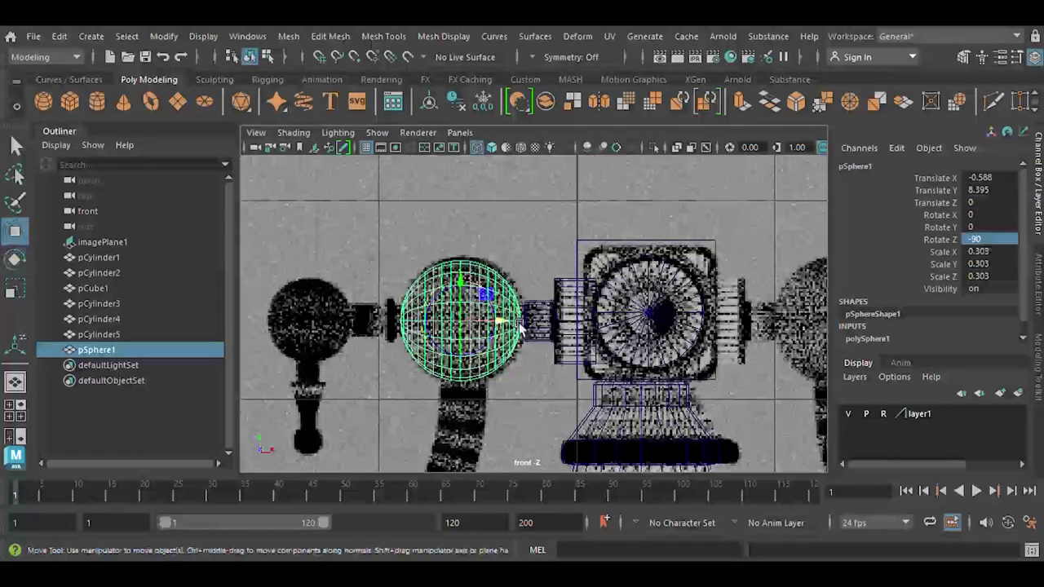
scroll(473, 302, "up", 2)
key("r")
left_click_drag(478, 302, 490, 303)
scroll(531, 330, "down", 5)
scroll(531, 330, "up", 2)
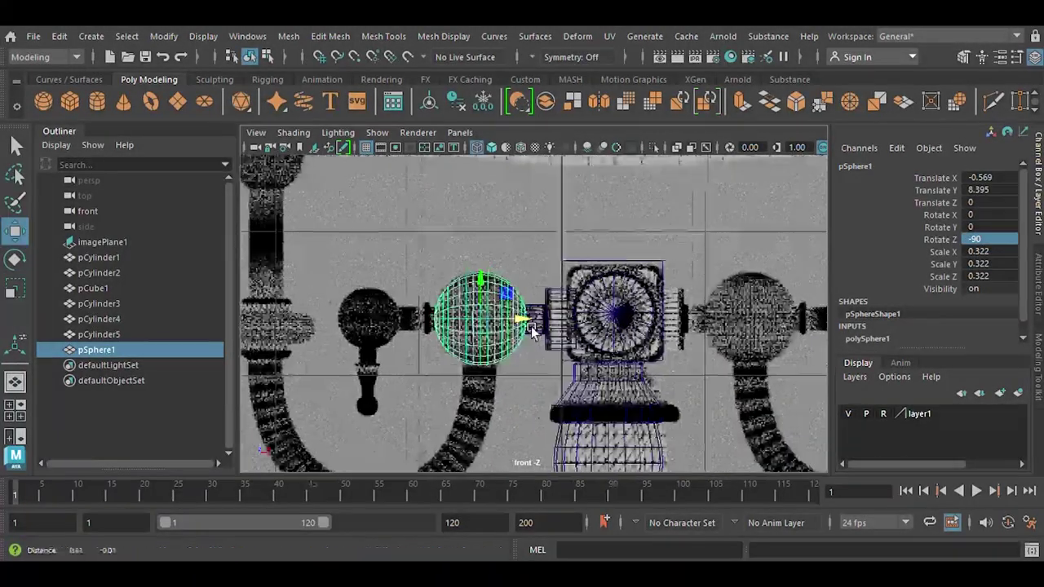
scroll(539, 335, "up", 1)
scroll(563, 341, "up", 2)
scroll(586, 351, "up", 2)
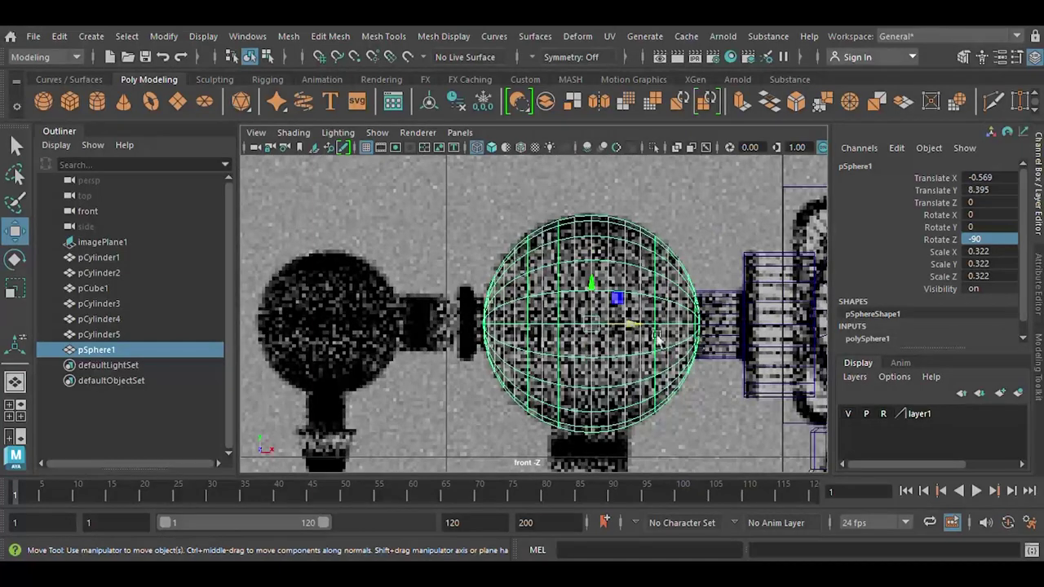
Reselect the connector cylinder, then select the sphere again
left_click(658, 341)
scroll(490, 343, "up", 1)
left_click(798, 346)
left_click(774, 324)
left_click(792, 332)
scroll(599, 341, "up", 2)
left_click(599, 341)
Add a new cylinder at arm height left of the sphere, rotated -90° on Z
left_click(97, 101)
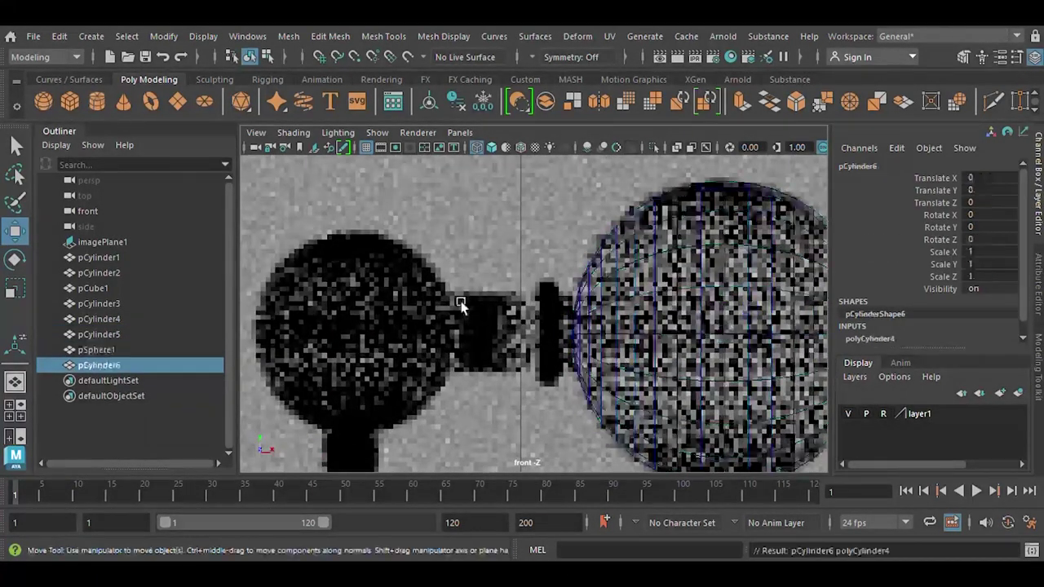
scroll(461, 304, "down", 5)
scroll(536, 234, "up", 4)
mouse_move(675, 383)
left_mouse_down()
mouse_move(687, 302)
mouse_move(506, 301)
left_mouse_up()
key("e")
left_click_drag(545, 269, 976, 250)
type("90")
key("Return")
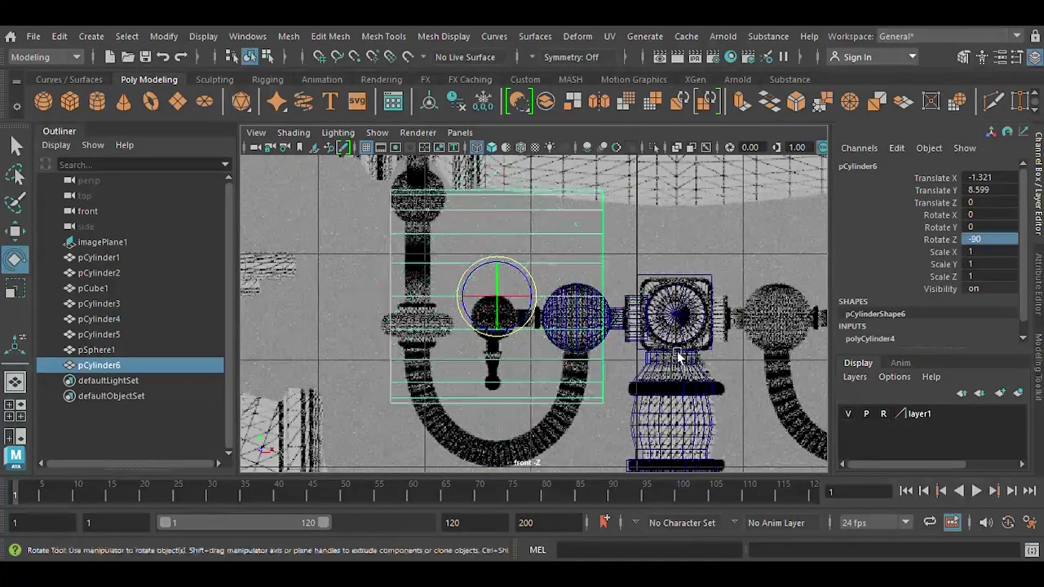
Scale the cylinder down and flatten it into a thin connector disc
left_click_drag(514, 306, 385, 305)
key("w")
scroll(497, 282, "up", 2)
mouse_move(496, 282)
left_mouse_down()
mouse_move(490, 310)
mouse_move(417, 325)
left_mouse_up()
key("r")
scroll(506, 339, "up", 4)
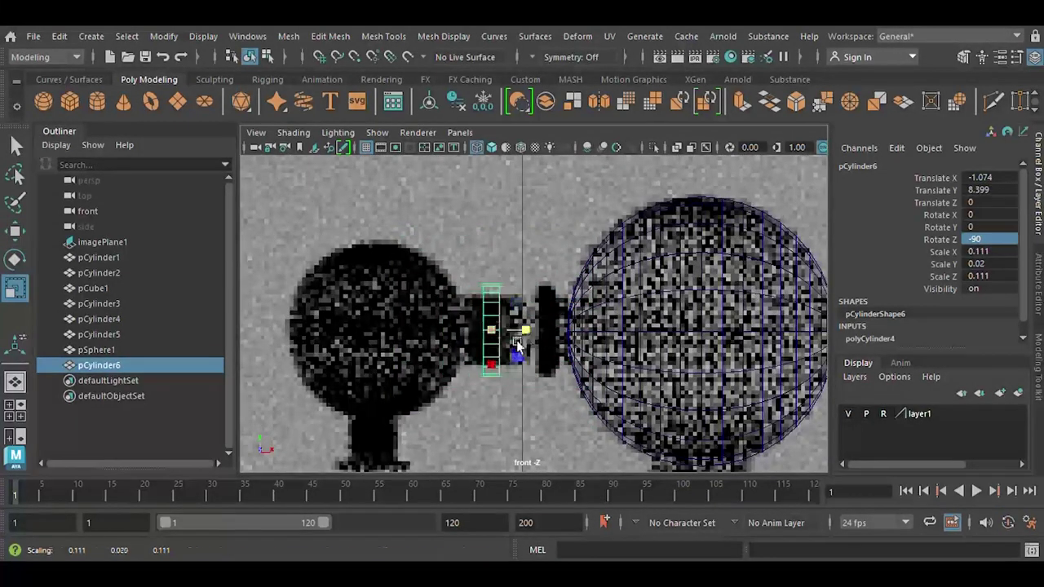
scroll(573, 339, "up", 1)
Duplicate the disc twice, placing the copies leftward as short cylinders
key("ctrl+d")
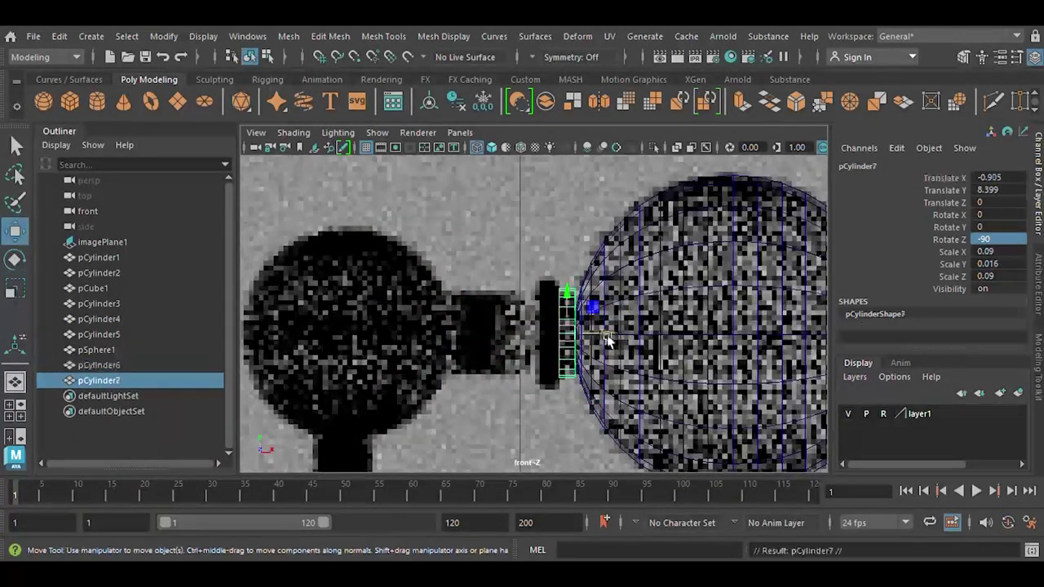
key("ctrl+d")
mouse_move(582, 346)
left_mouse_down()
mouse_move(501, 334)
mouse_move(469, 343)
left_mouse_up()
key("w")
Duplicate the first sphere to start the smaller joint ball
scroll(567, 339, "down", 3)
key("ctrl+d")
scroll(487, 342, "up", 3)
Duplicate a short cylinder and move the copy below the small sphere
key("r")
key("w")
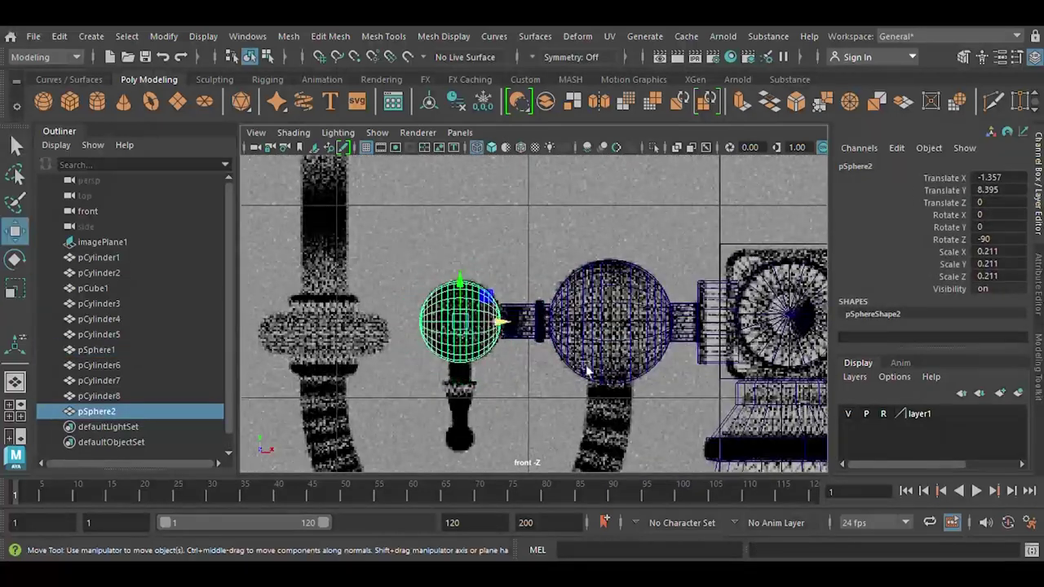
middle_click_drag(583, 367, 465, 334, "alt")
middle_click_drag(504, 367, 538, 343, "alt")
scroll(530, 343, "up", 3)
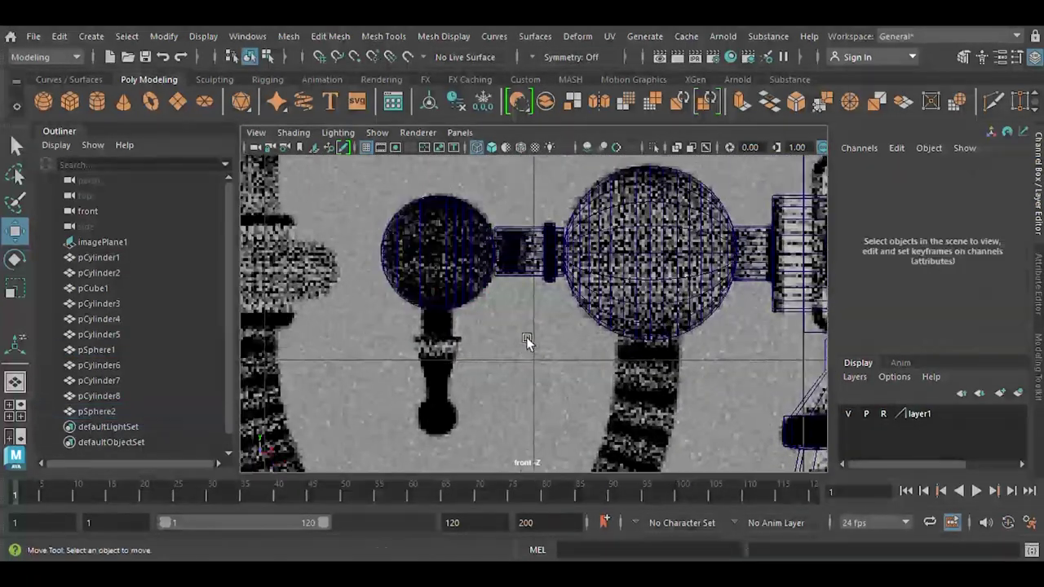
left_click(520, 237)
key("ctrl+d")
key("e")
mouse_move(519, 232)
left_mouse_down()
mouse_move(524, 326)
mouse_move(459, 345)
mouse_move(490, 310)
left_mouse_up()
Stand the cylinder copy upright, shrink it to about 0.069 and center it under the sphere
scroll(562, 350, "up", 2)
key("w")
type("e")
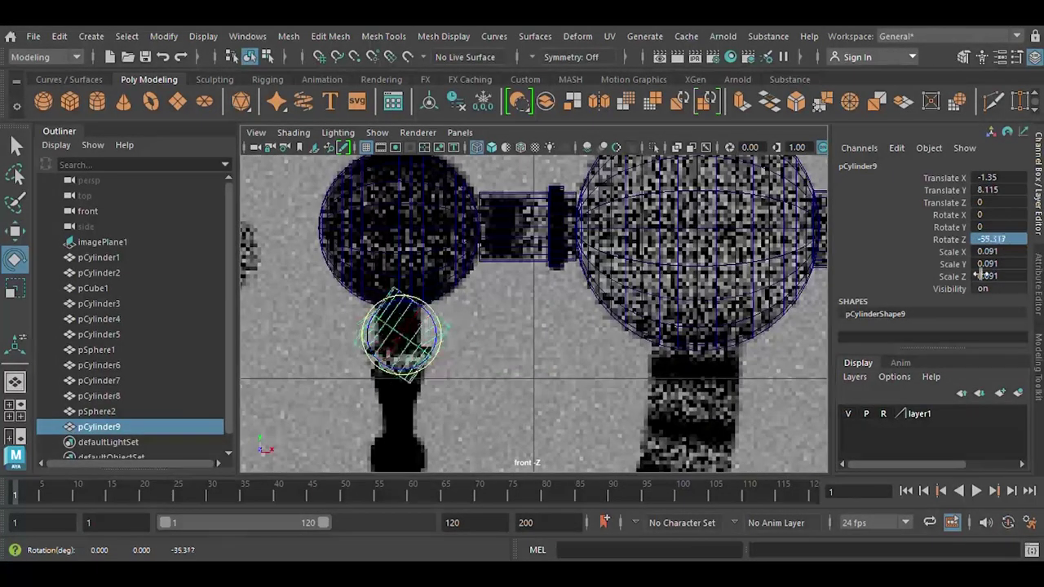
type("0")
key("Return")
key("r")
left_click_drag(402, 335, 400, 347)
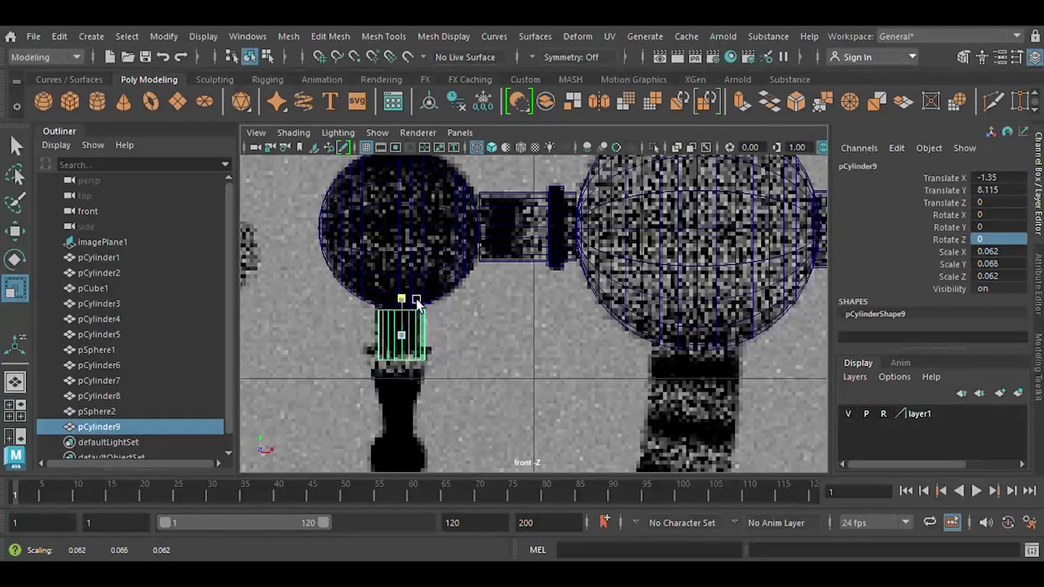
key("w")
left_click_drag(416, 302, 418, 319)
Extrude the cylinder's bottom border edges and widen the new edge ring
key("space")
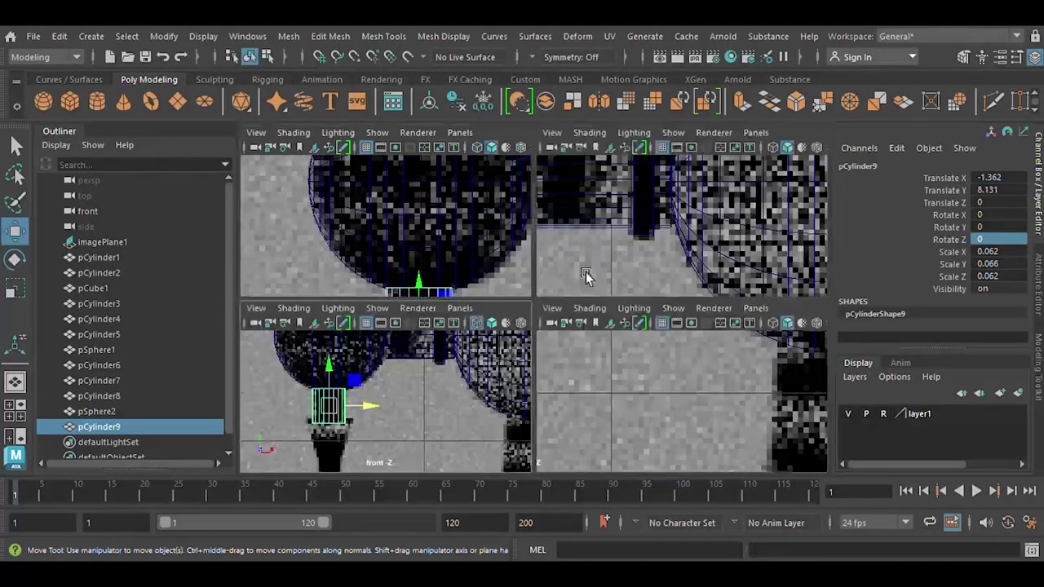
key("space")
key("space")
key("space")
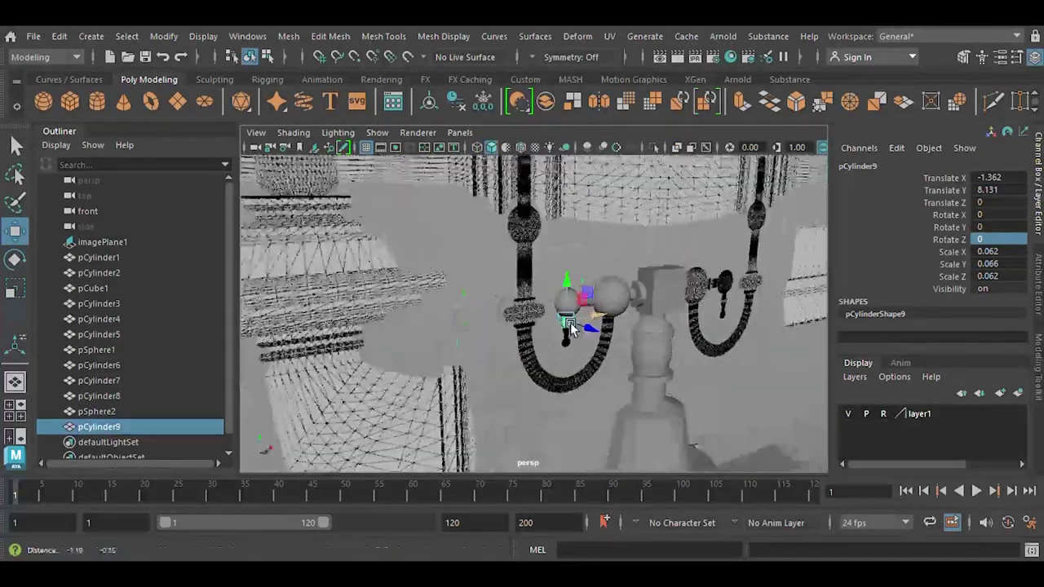
scroll(543, 287, "up", 5)
mouse_move(643, 318)
left_mouse_down("alt")
mouse_move(612, 286)
mouse_move(609, 297)
left_mouse_up("alt")
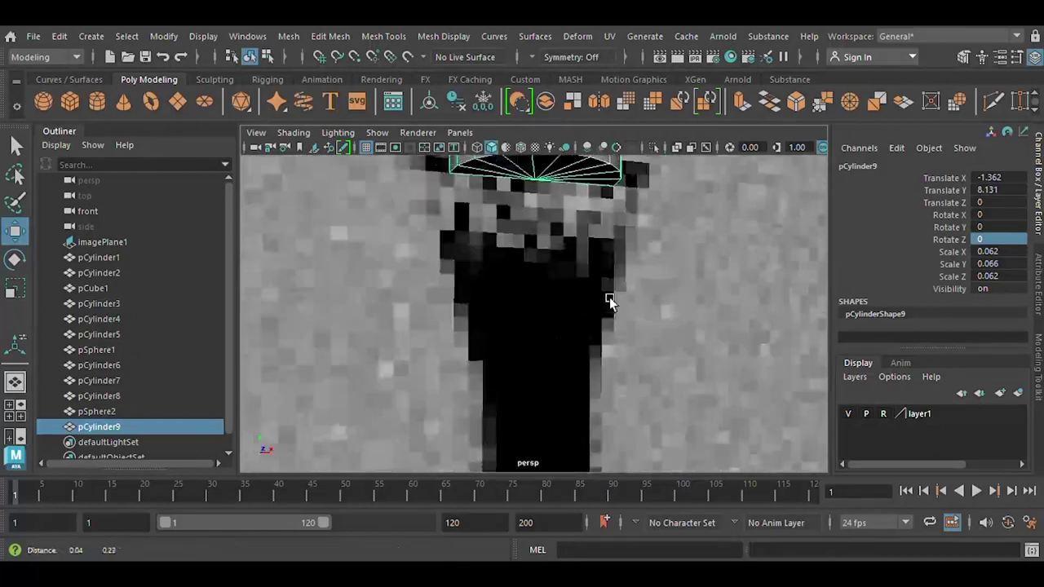
key("F11")
key("F8")
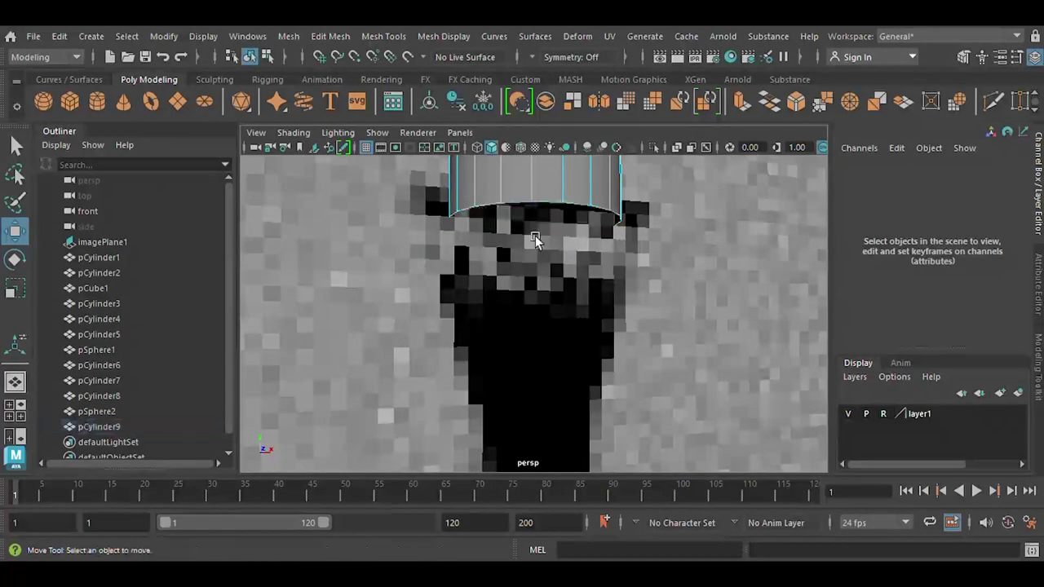
key("space")
key("space")
scroll(541, 256, "down", 3)
left_click(520, 239)
key("ctrl+e")
key("r")
left_click_drag(514, 238, 539, 252)
Extrude the bottom edges further, pulling them down and tapering them into a stem
key("ctrl+e")
left_click_drag(522, 342, 482, 378)
middle_click_drag(483, 379, 482, 287, "alt")
key("ctrl+e")
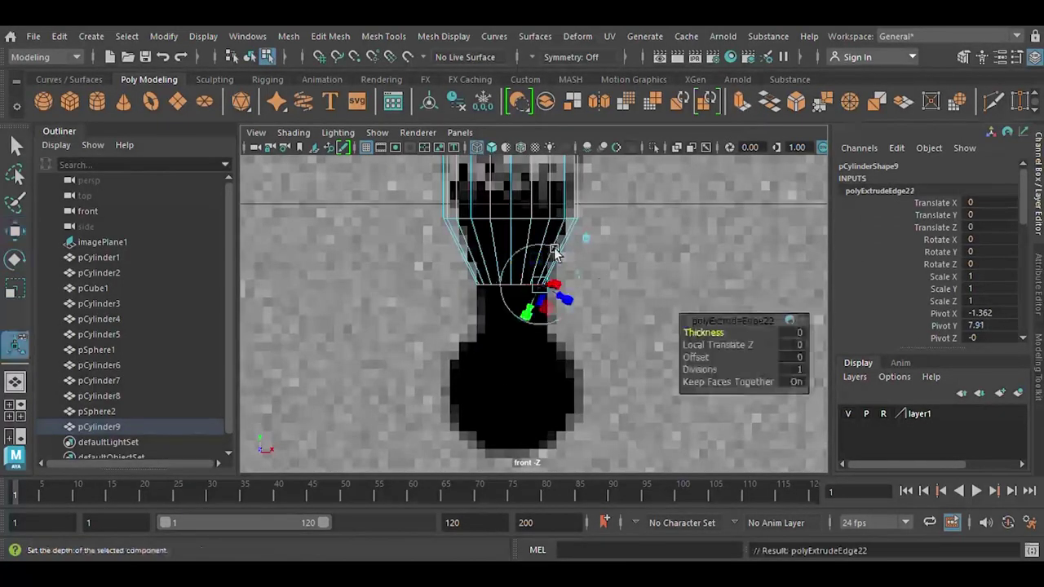
key("w")
scroll(555, 253, "down", 5)
Duplicate the sphere and shrink the copy into a 0.077 ball at the stem tip
left_click(539, 244)
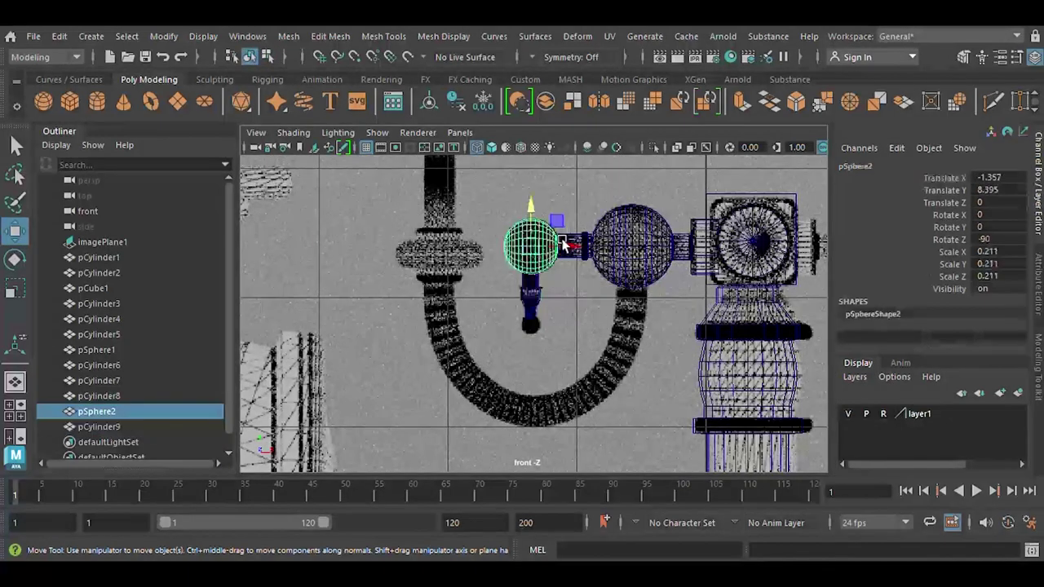
key("ctrl+d")
left_click_drag(563, 245, 562, 302)
scroll(562, 303, "up", 3)
key("r")
left_click_drag(534, 351, 523, 350)
key("w")
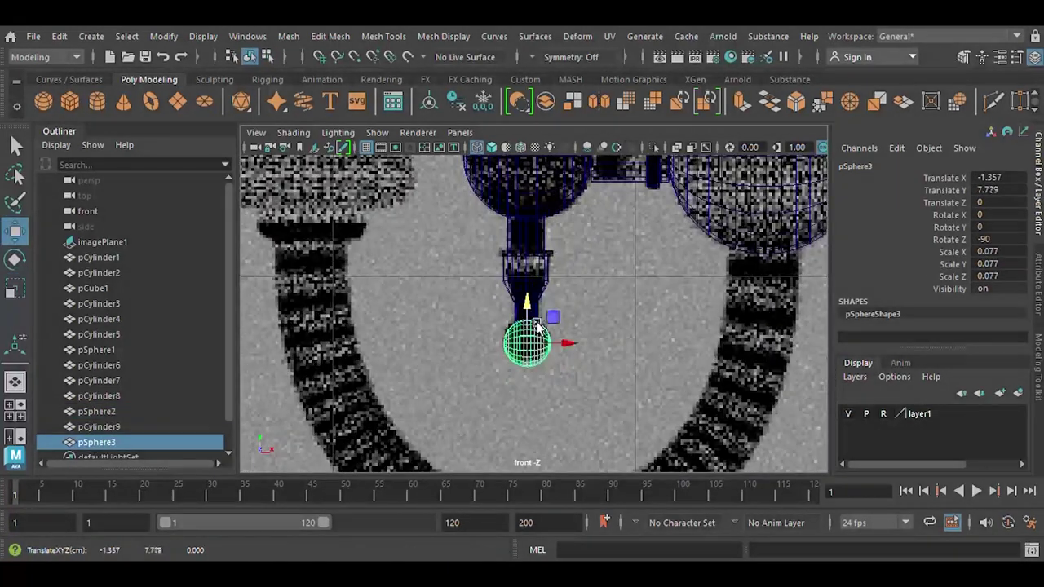
scroll(538, 327, "down", 4)
Select the sphere, stem and ball pieces together, then clear the selection
left_click(570, 252)
left_click_drag(632, 323, 630, 323)
scroll(588, 321, "up", 2)
scroll(620, 342, "up", 2)
left_click(639, 362)
scroll(561, 286, "up", 2)
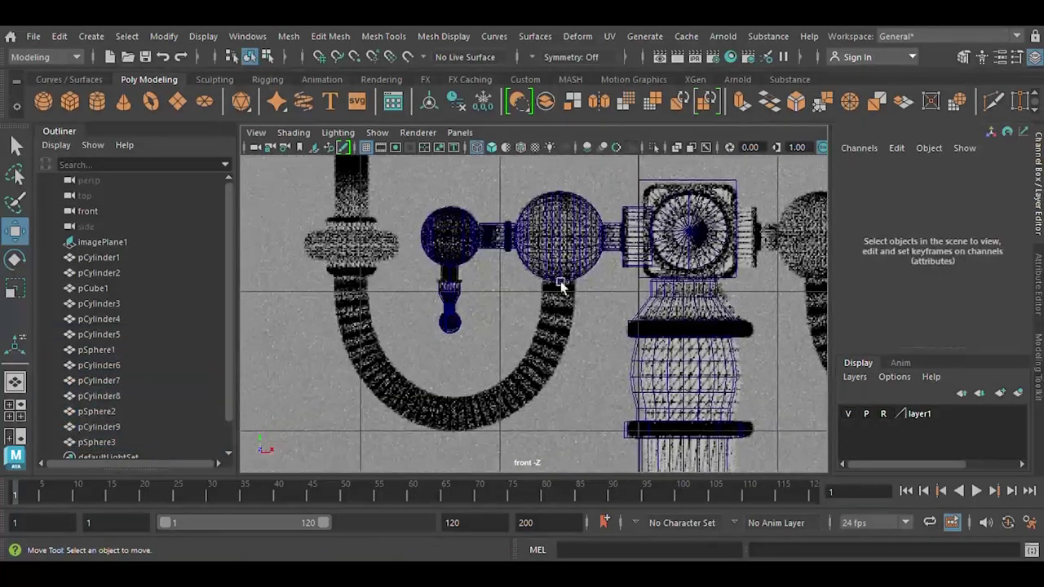
Create a new torus and raise it up to the arm area
left_click(157, 107)
scroll(542, 318, "down", 3)
left_click_drag(547, 425, 547, 351)
Thicken the torus to a Section Radius of 0.2 and reselect it
scroll(553, 289, "up", 3)
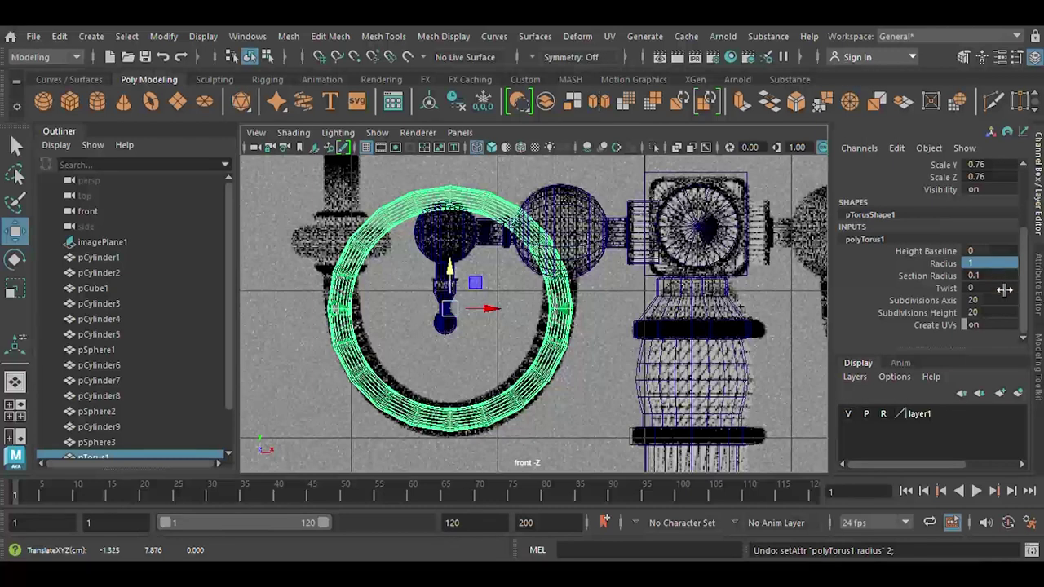
type("2")
key("Return")
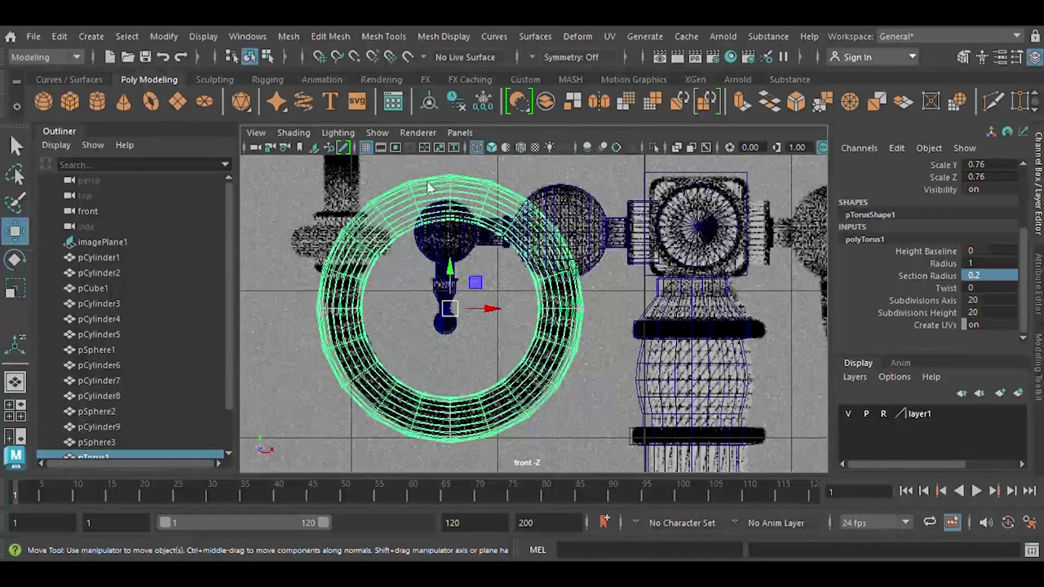
left_click(523, 245)
left_click(545, 235)
left_click(538, 236)
left_click(471, 208)
Delete the torus's upper half of faces to leave a U shape
key("F11")
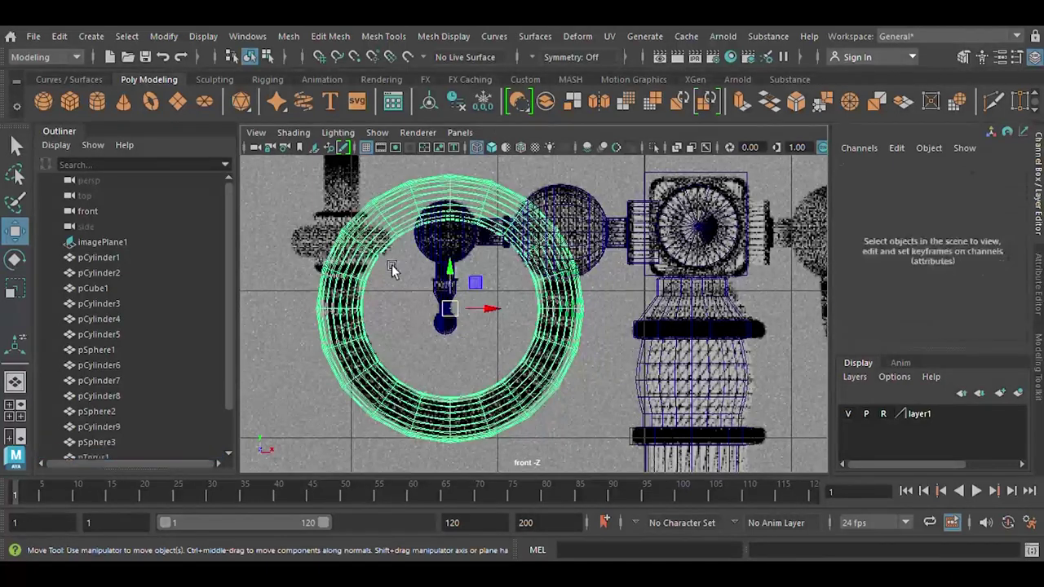
left_click(424, 214)
left_click(520, 236)
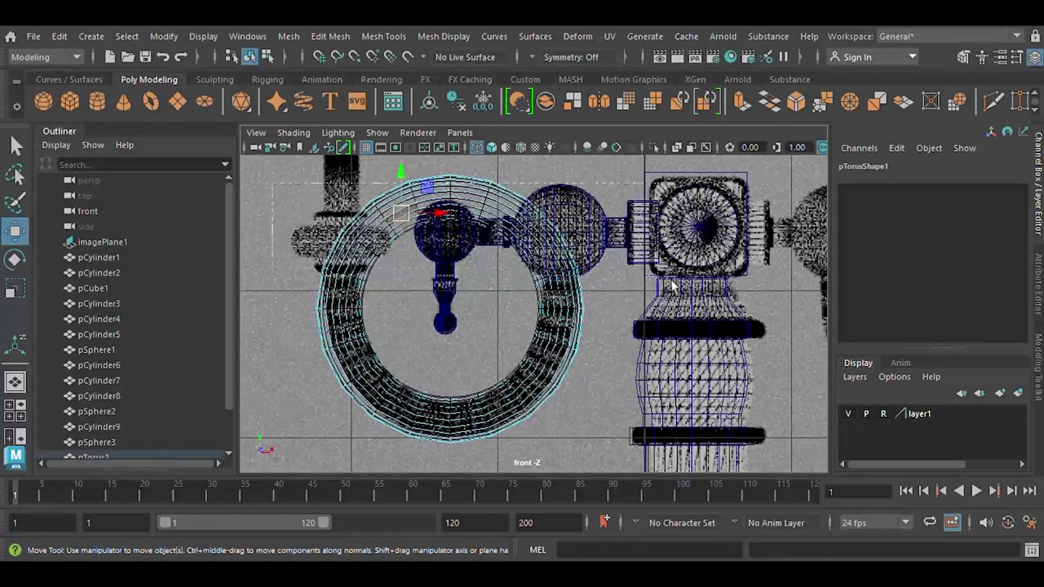
key("ctrl+z")
key("ctrl+z")
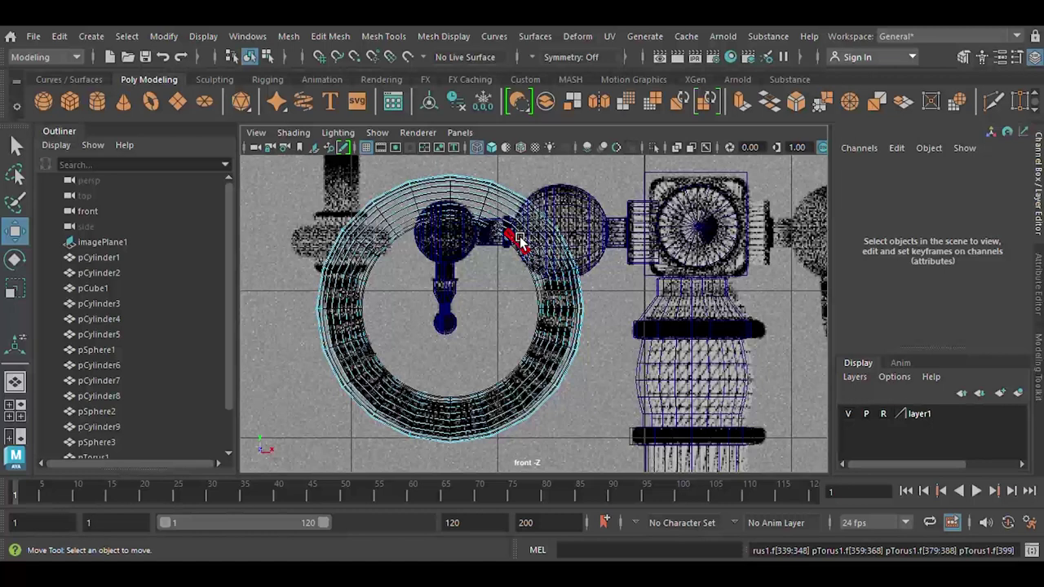
key("ctrl+z")
key("ctrl+z")
scroll(689, 303, "up", 3)
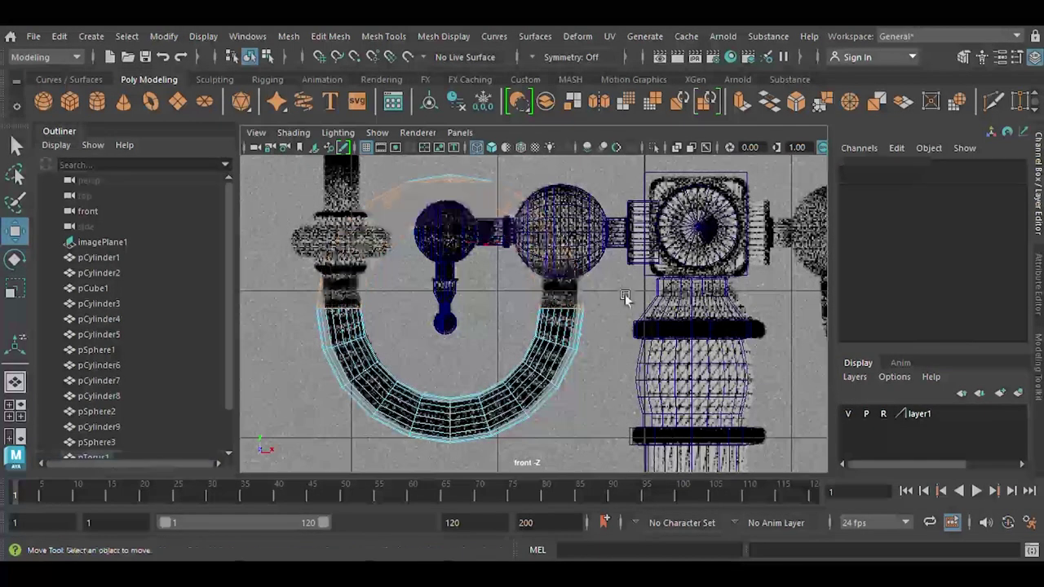
scroll(571, 286, "down", 5)
left_click_drag(359, 188, 587, 302)
scroll(512, 289, "up", 2)
scroll(513, 290, "up", 2)
key("Delete")
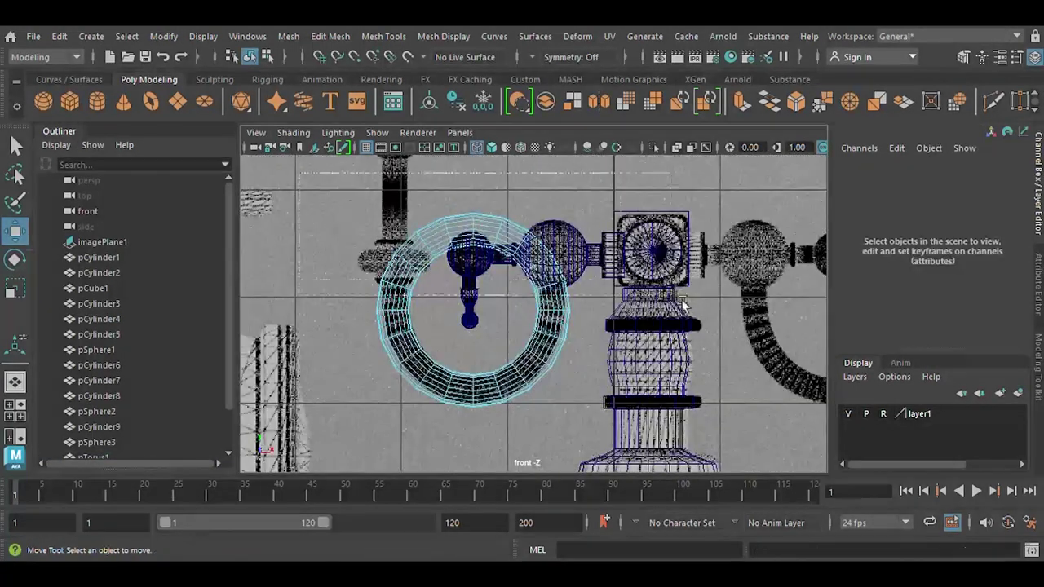
Raise the U's end edges up to the sphere and collar, then extrude them
left_click(557, 310)
left_click_drag(609, 312, 575, 272)
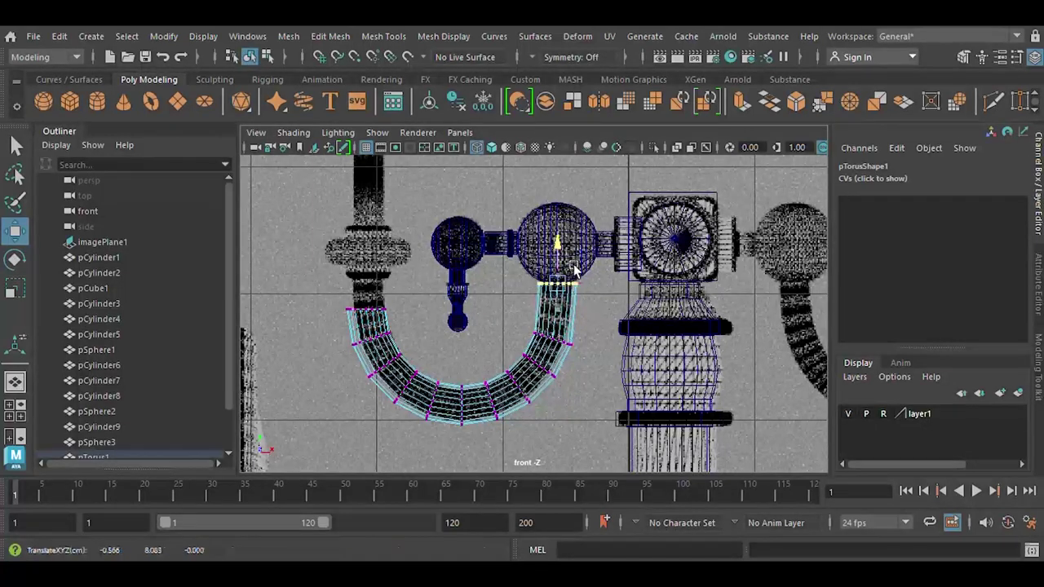
left_click_drag(368, 286, 381, 258)
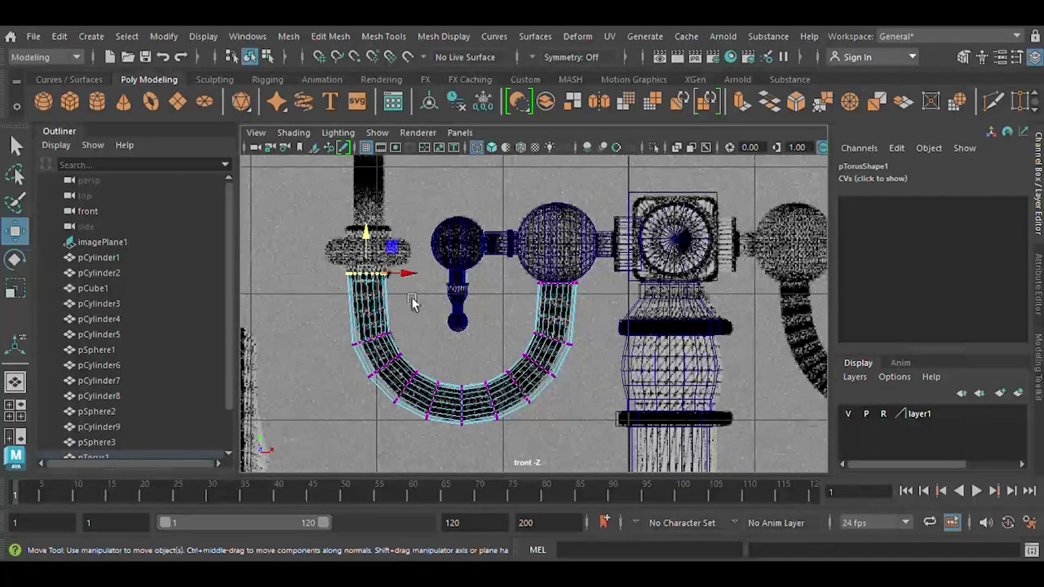
scroll(411, 297, "up", 3)
key("space")
key("space")
scroll(553, 353, "up", 3)
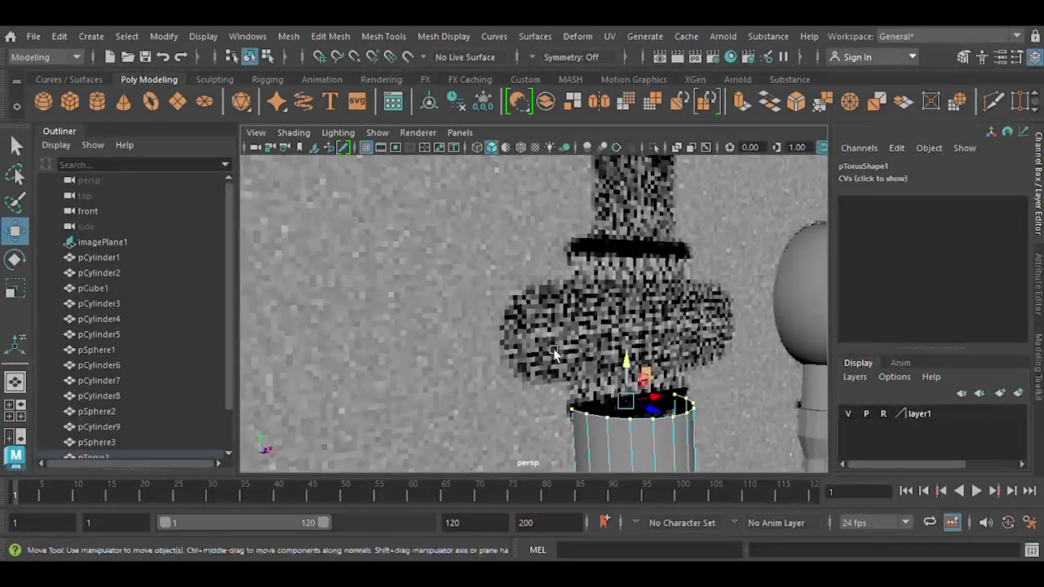
key("space")
key("space")
key("ctrl+e")
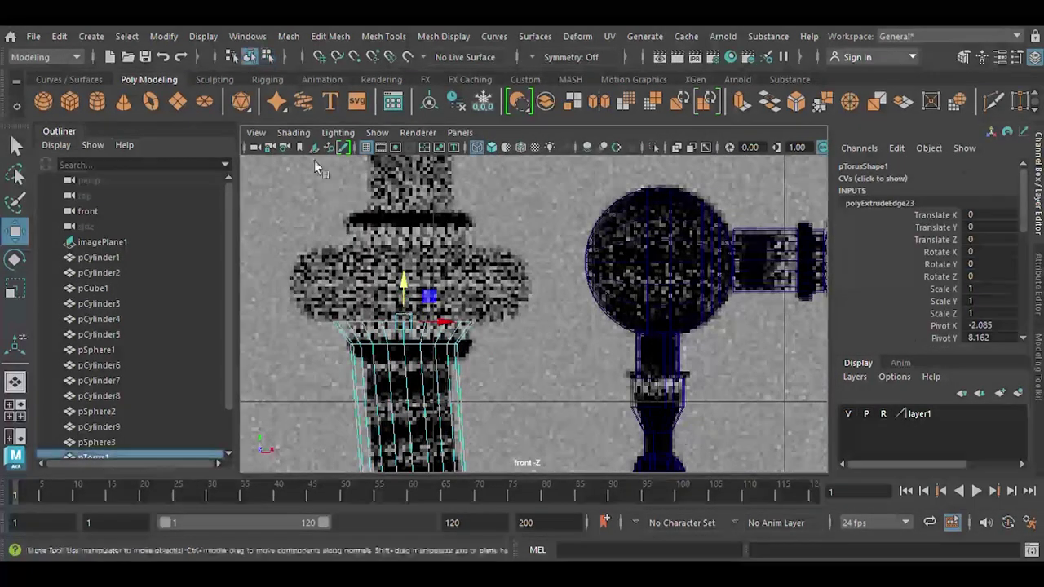
Add a second torus, scaled to 0.34, ringing the top of the left arm's tapered neck
key("F8")
scroll(443, 288, "down", 5)
scroll(549, 282, "down", 2)
scroll(549, 281, "up", 5)
key("r")
key("w")
mouse_move(549, 281)
left_mouse_down()
mouse_move(526, 286)
mouse_move(550, 310)
left_mouse_up()
scroll(525, 315, "up", 2)
key("r")
mouse_move(487, 279)
left_mouse_down()
mouse_move(472, 298)
mouse_move(482, 302)
left_mouse_up()
key("w")
Deselect the ring and select the U-shaped arm
left_click(497, 330)
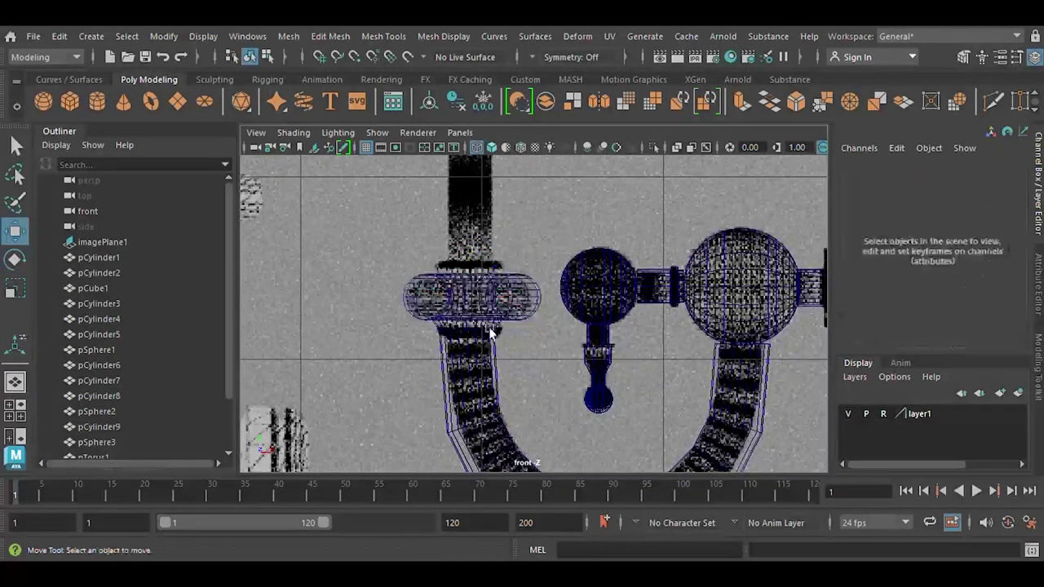
scroll(506, 375, "up", 2)
scroll(522, 428, "up", 2)
left_click(510, 449)
scroll(510, 448, "up", 2)
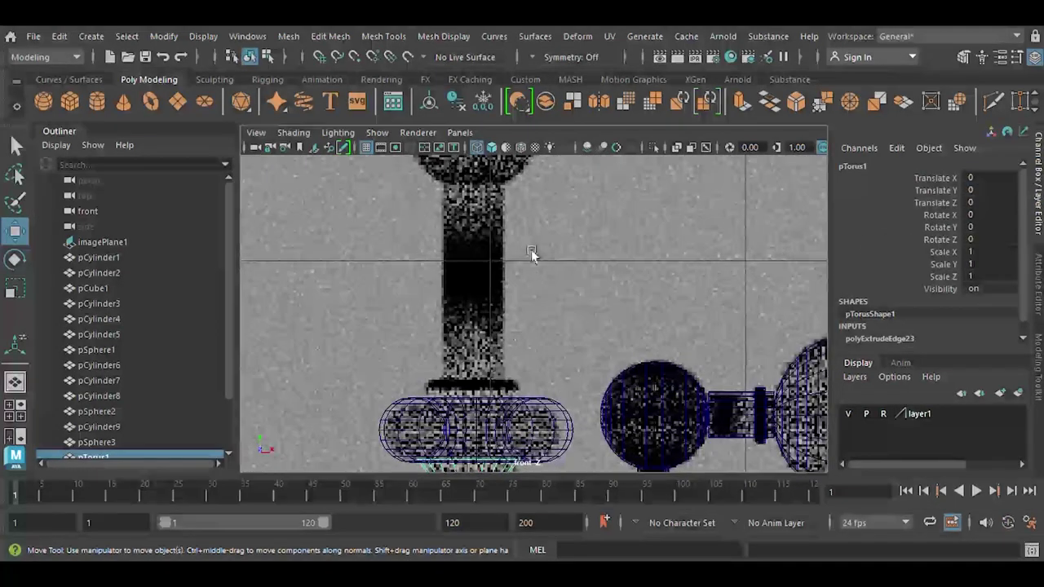
scroll(531, 327, "down", 3)
scroll(522, 343, "up", 2)
scroll(522, 343, "up", 3)
Extrude pTorus2's top edges upward into a column and taper its top to 0.840
left_click(545, 102)
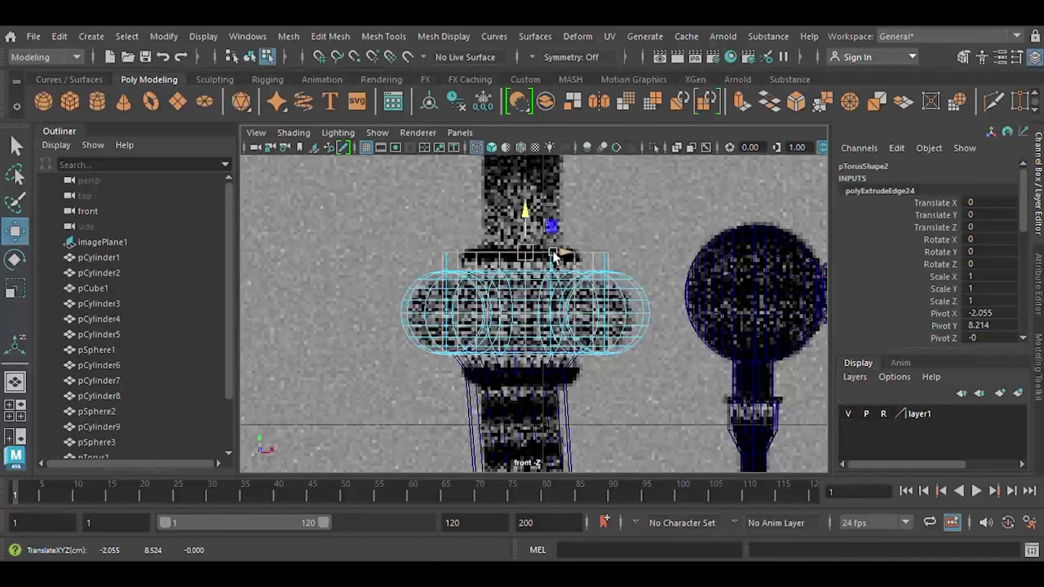
middle_click_drag(554, 257, 550, 353, "alt")
key("ctrl+e")
key("r")
key("w")
key("ctrl+e")
left_click_drag(526, 323, 539, 232)
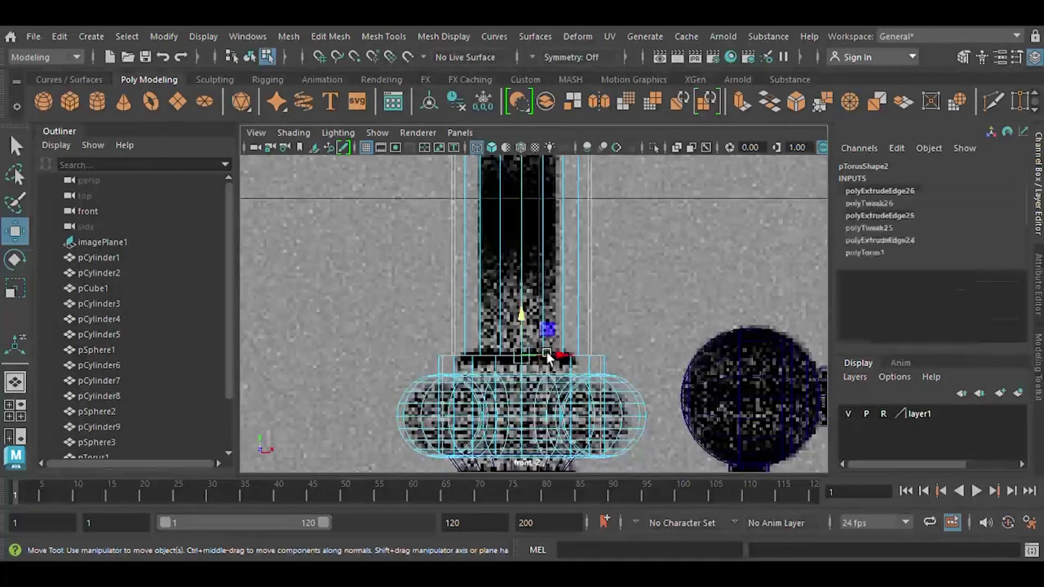
middle_click_drag(529, 228, 529, 245, "alt")
key("r")
left_click_drag(511, 327, 504, 339)
Raise pSphere4 so it sits on top of the new column
mouse_move(516, 436)
middle_mouse_down("alt")
mouse_move(525, 330)
mouse_move(543, 400)
middle_mouse_up("alt")
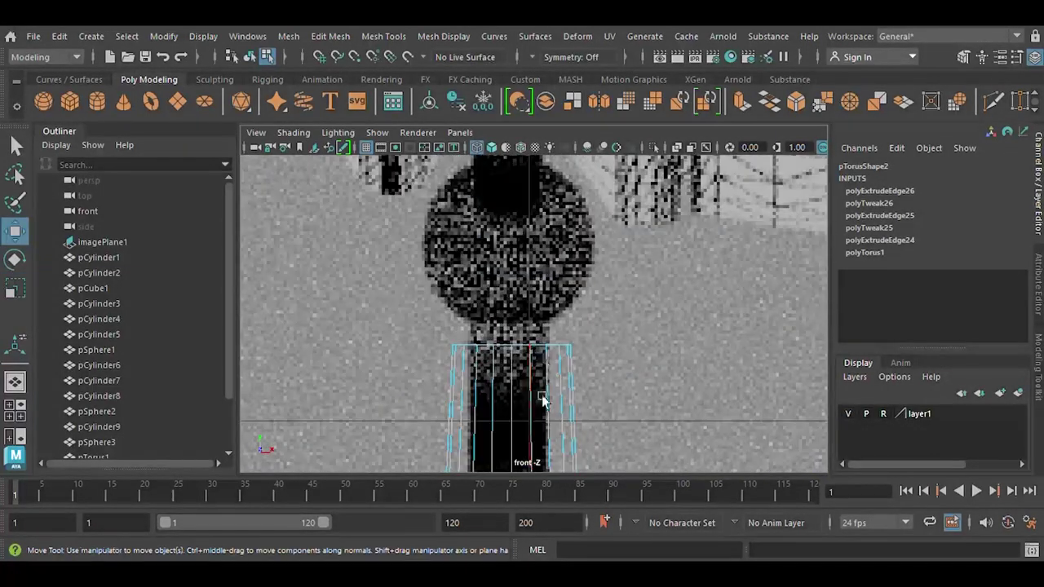
scroll(526, 318, "down", 5)
left_click(583, 374)
left_click_drag(593, 348, 593, 275)
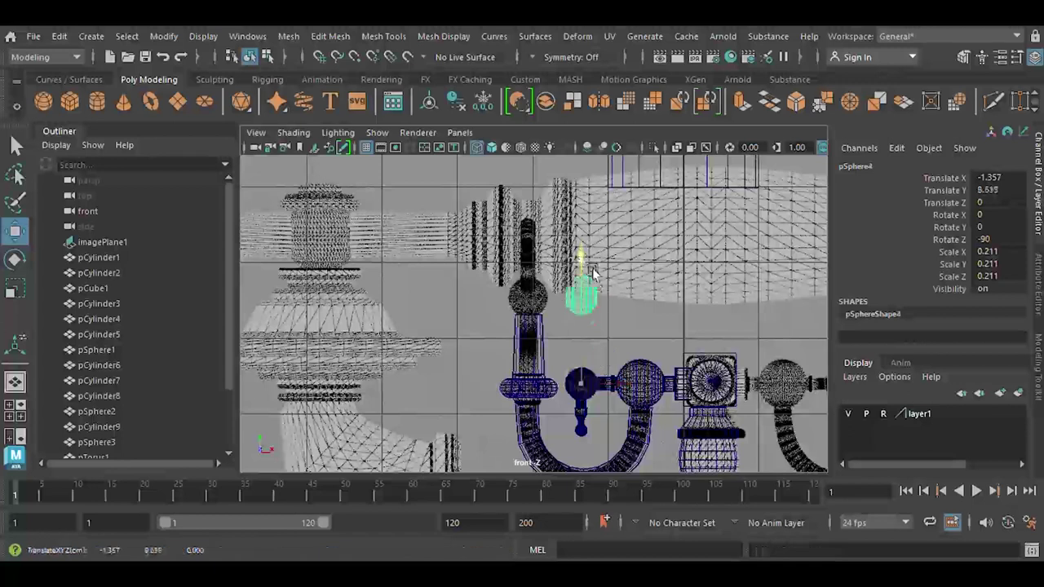
scroll(555, 305, "up", 5)
key("r")
key("w")
Extrude the column's top edges again, pushing them up inside the sphere
left_click(553, 328)
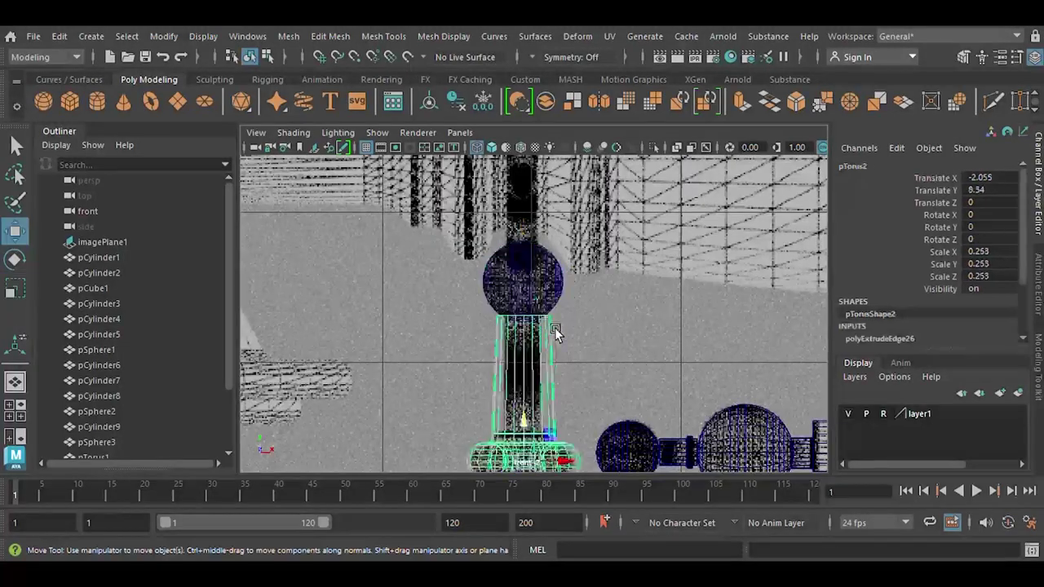
scroll(555, 330, "up", 3)
scroll(555, 339, "up", 2)
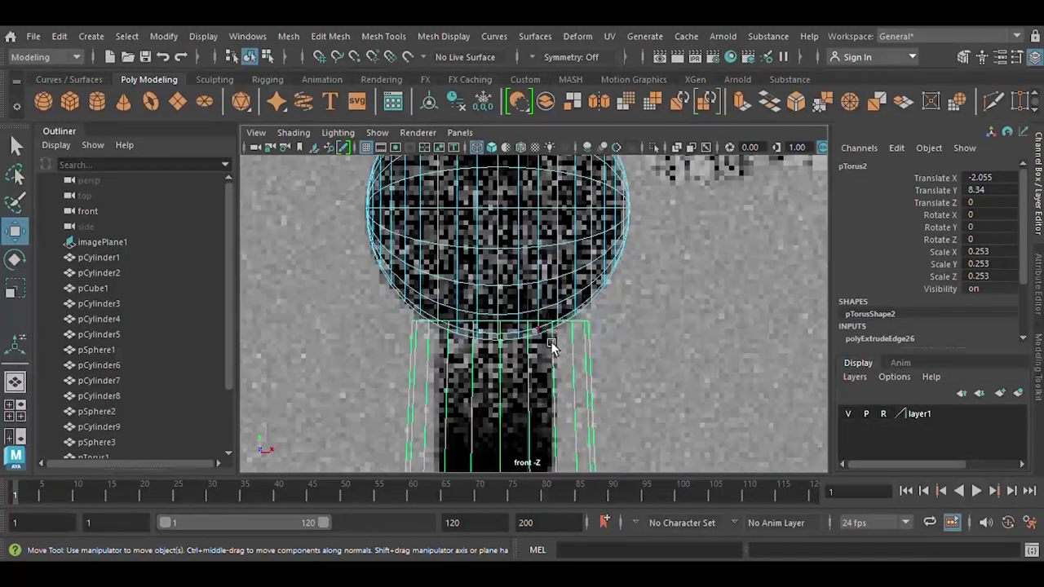
key("ctrl+e")
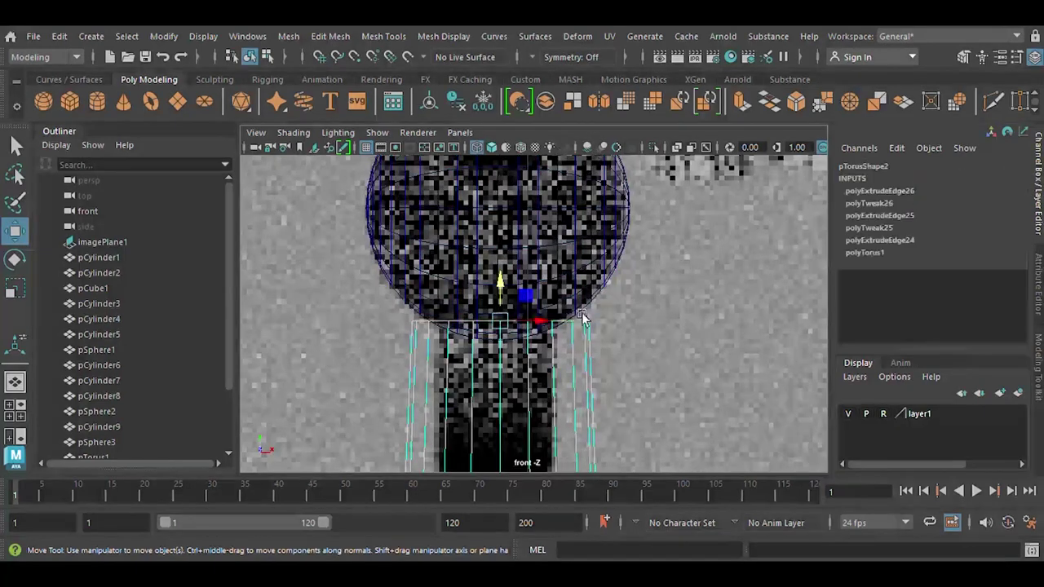
left_click_drag(509, 301, 532, 255)
scroll(532, 255, "down", 5)
scroll(542, 273, "up", 3)
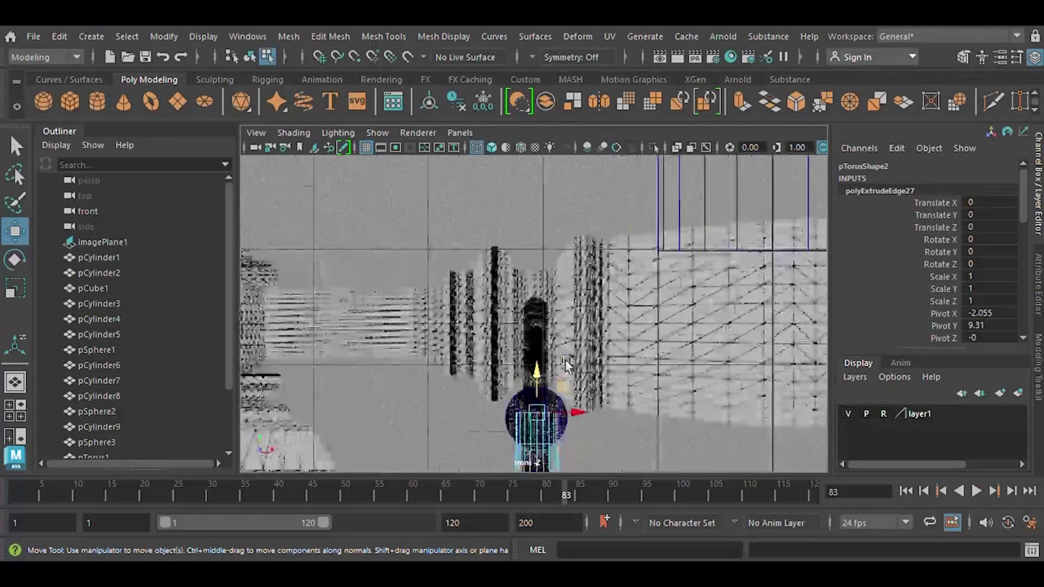
scroll(551, 282, "up", 2)
scroll(555, 289, "down", 5)
Group the left arm pieces (ring, column and sphere) together
left_click(421, 252)
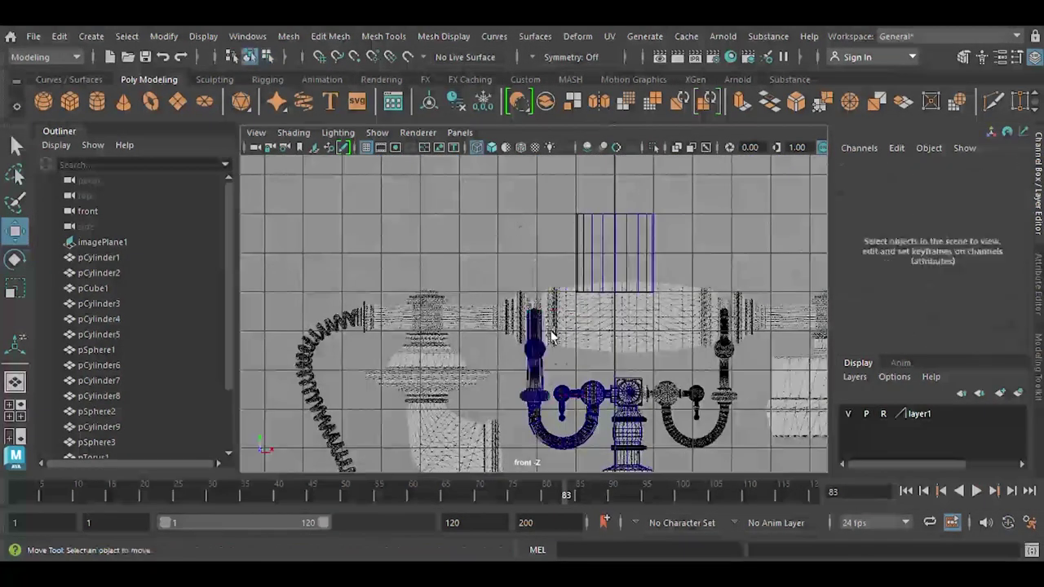
scroll(421, 253, "up", 3)
left_click(451, 341)
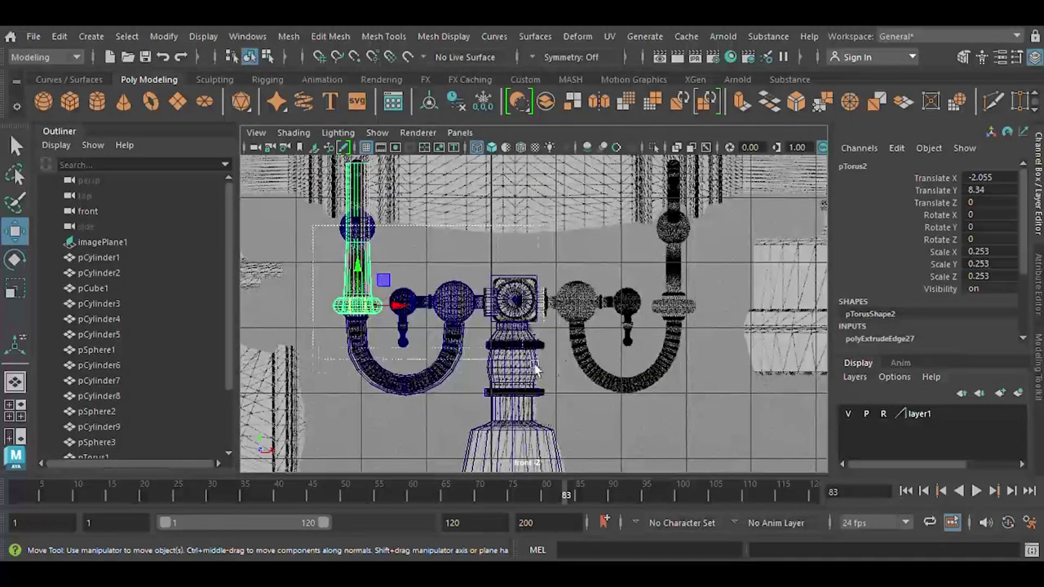
left_click_drag(482, 376, 539, 269)
scroll(538, 269, "up", 2)
left_click(546, 310, "shift")
scroll(552, 316, "up", 2)
scroll(551, 315, "down", 3)
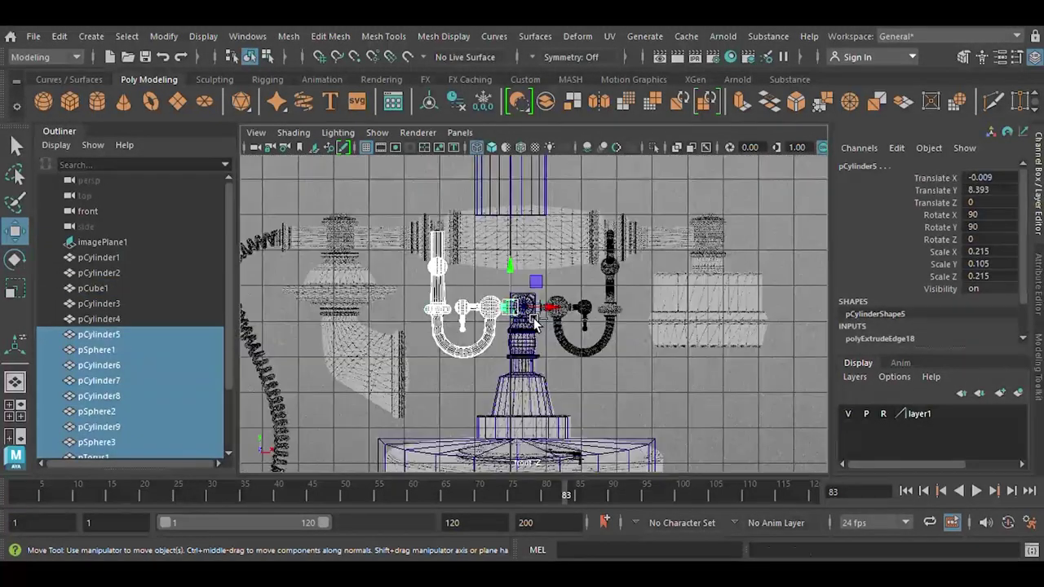
key("ctrl+g")
Duplicate the arm group, move the copy right and mirror it with Scale X -1
scroll(549, 290, "down", 1)
scroll(550, 286, "up", 3)
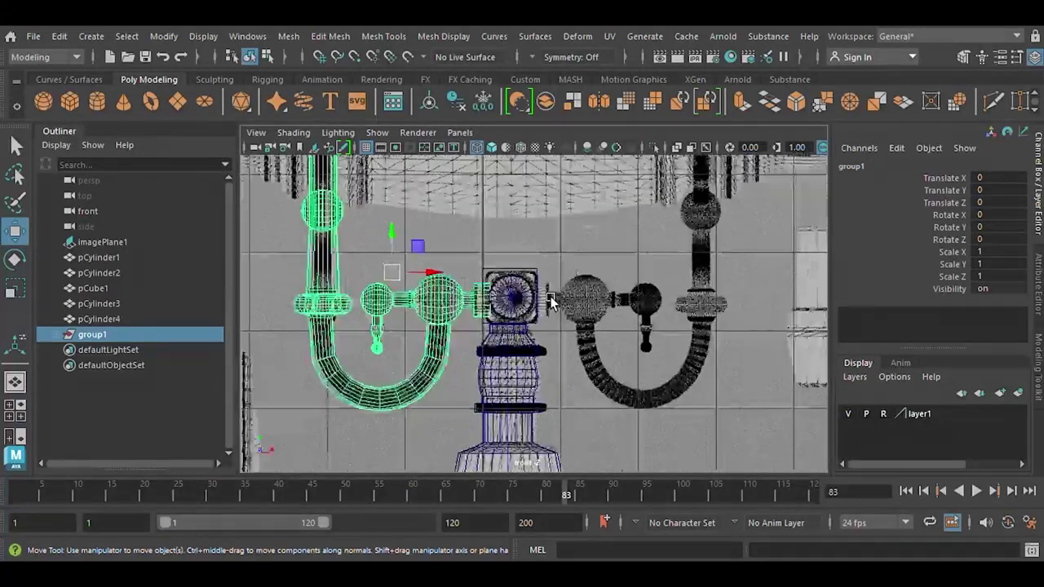
key("ctrl+d")
left_click_drag(432, 273, 689, 281)
type("-1")
key("Return")
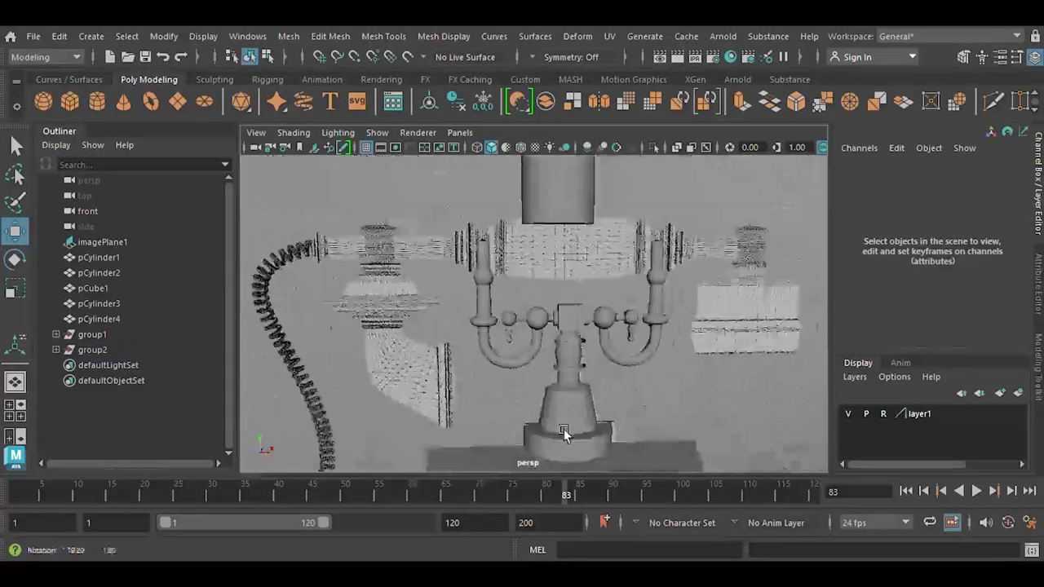
scroll(541, 336, "up", 2)
scroll(585, 439, "up", 2)
scroll(535, 410, "up", 3)
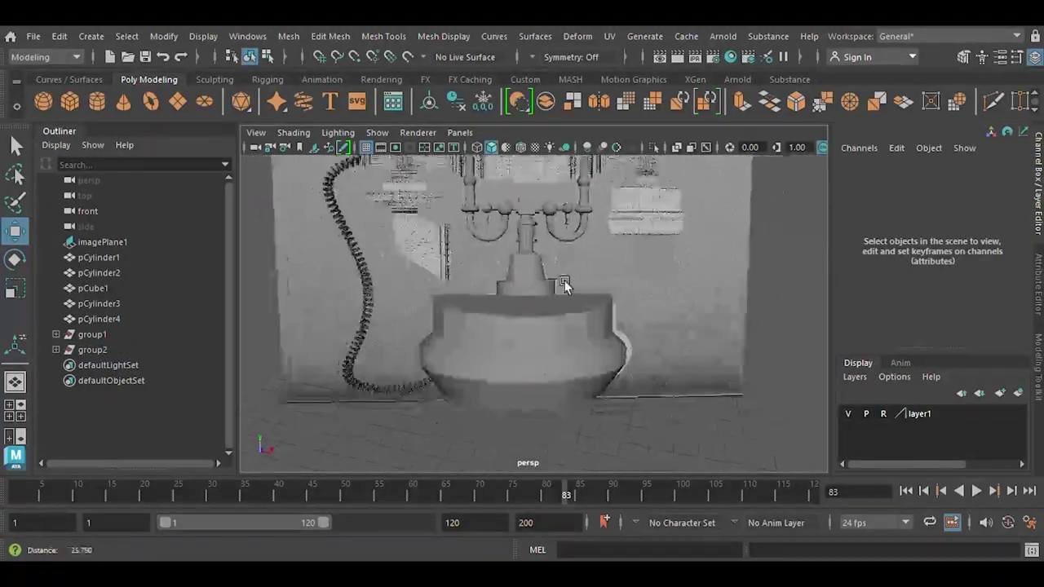
scroll(713, 384, "up", 3)
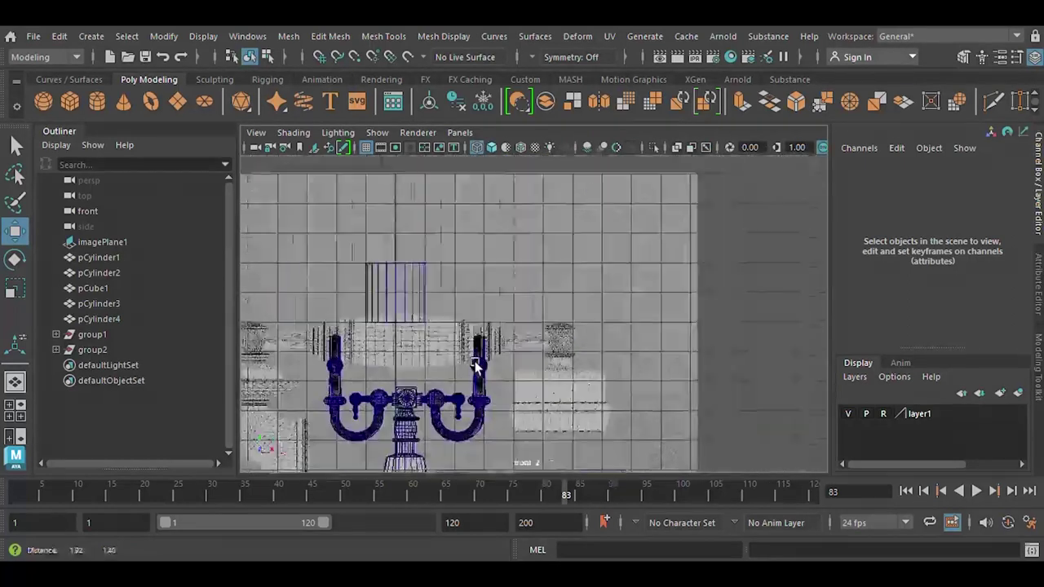
Move pCylinder3 down beside the right arm and widen it
left_click(408, 296)
left_click_drag(422, 295, 607, 351)
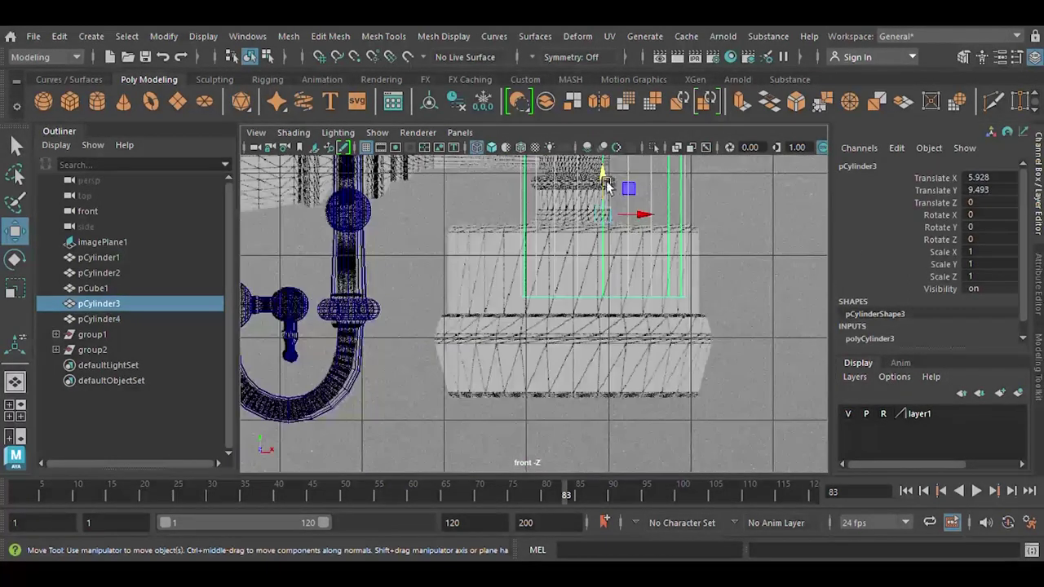
key("r")
left_click_drag(625, 326, 628, 319)
key("w")
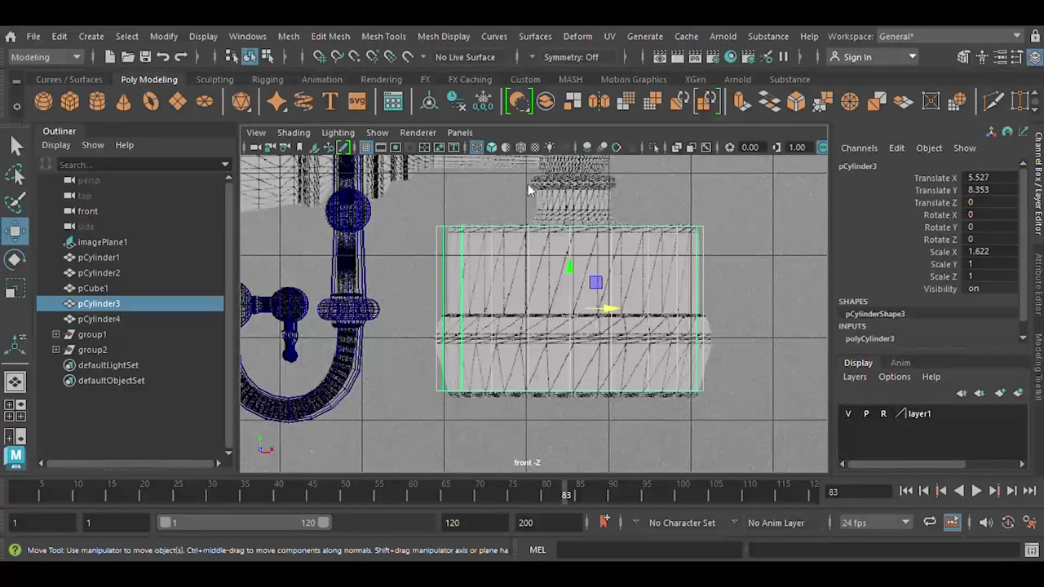
Cut a horizontal edge loop around pCylinder3 and scale its bottom and middle vertex rows
right_click_drag(538, 277, 543, 326, "shift")
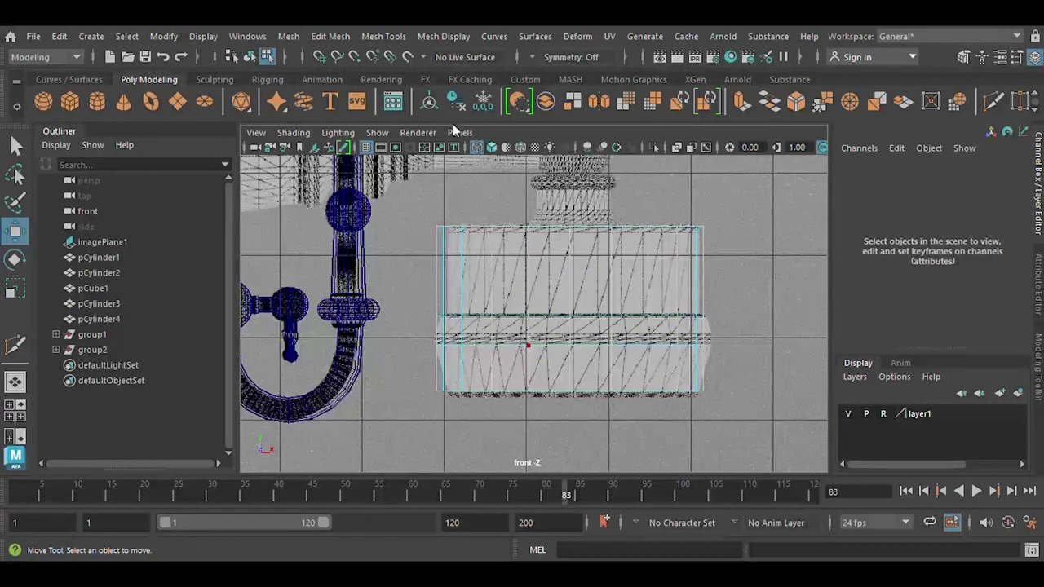
left_click_drag(408, 374, 745, 451)
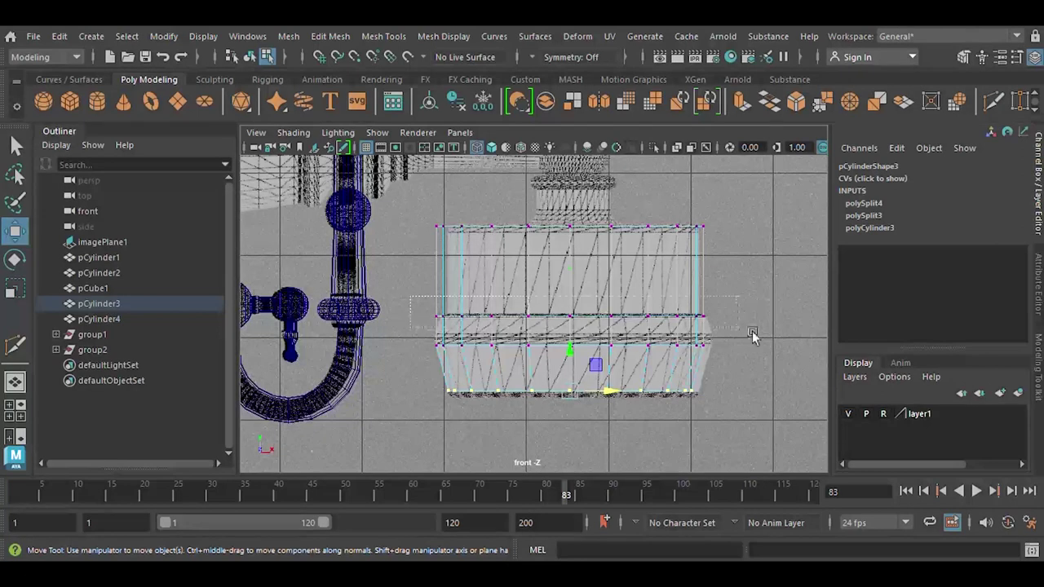
left_click_drag(752, 335, 753, 335)
key("r")
key("w")
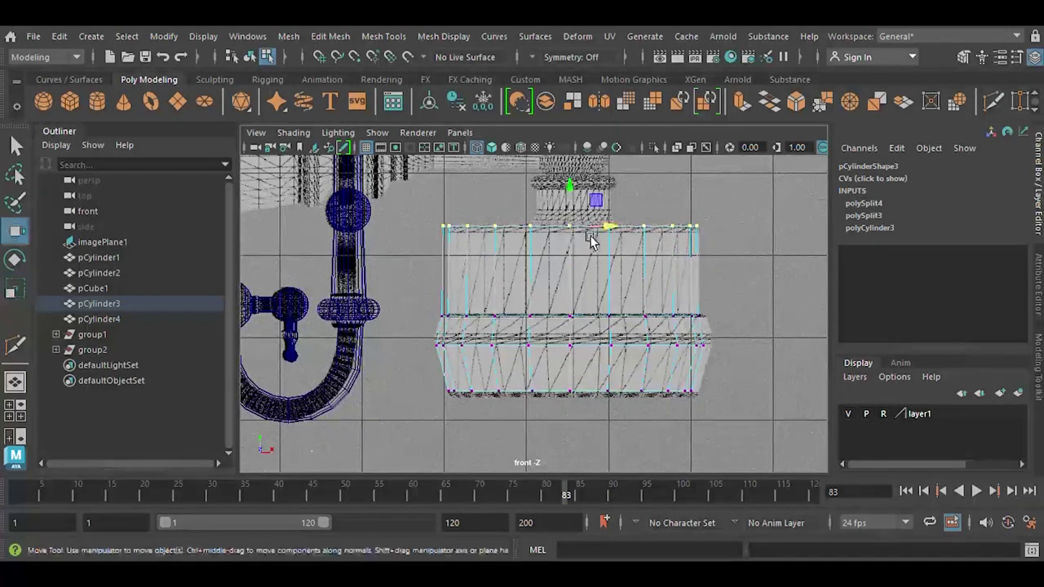
key("space")
key("space")
scroll(516, 188, "up", 5)
Extrude pCylinder3's top faces and shrink them inward
key("F11")
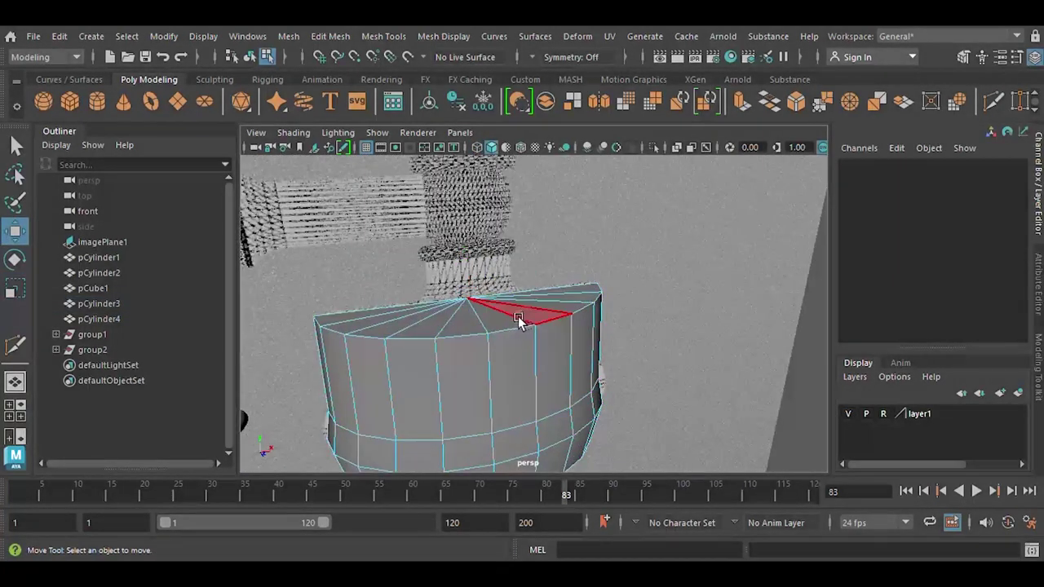
left_click(439, 310)
key("ctrl+e")
key("r")
left_click_drag(469, 303, 394, 308)
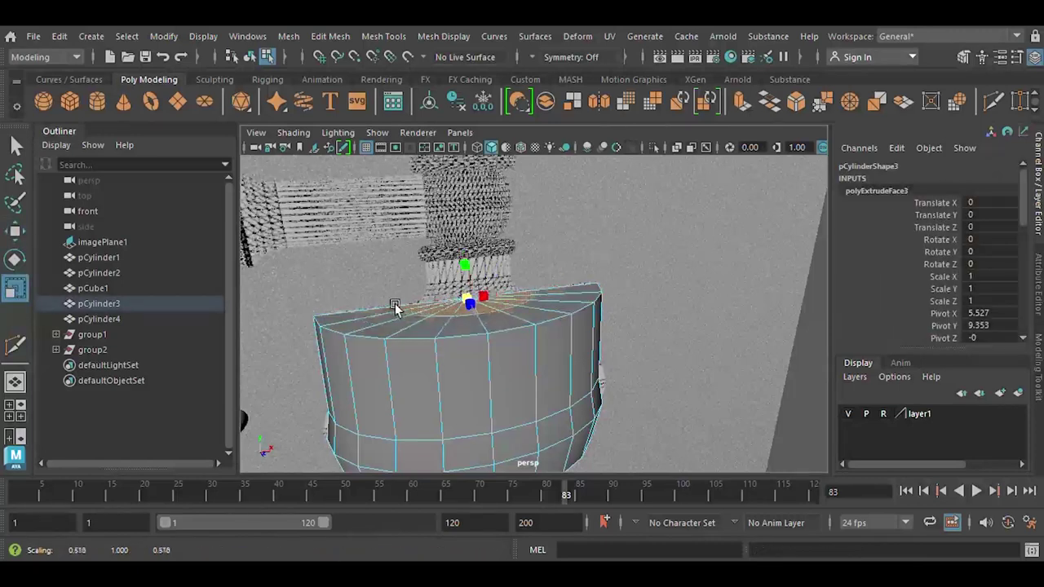
key("w")
Extrude the top edge ring twice to start the narrower neck
left_click(472, 318)
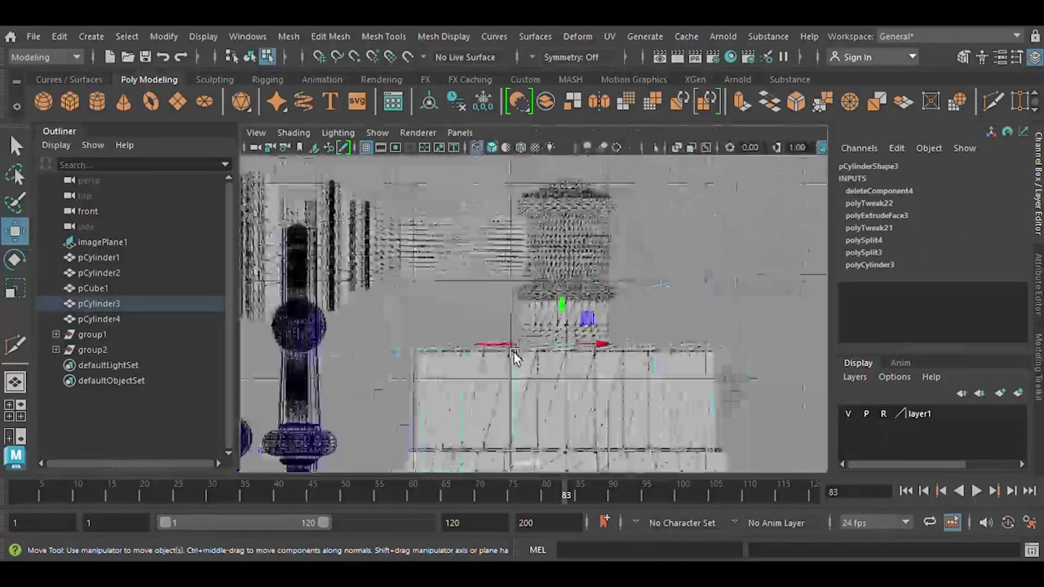
key("ctrl+e")
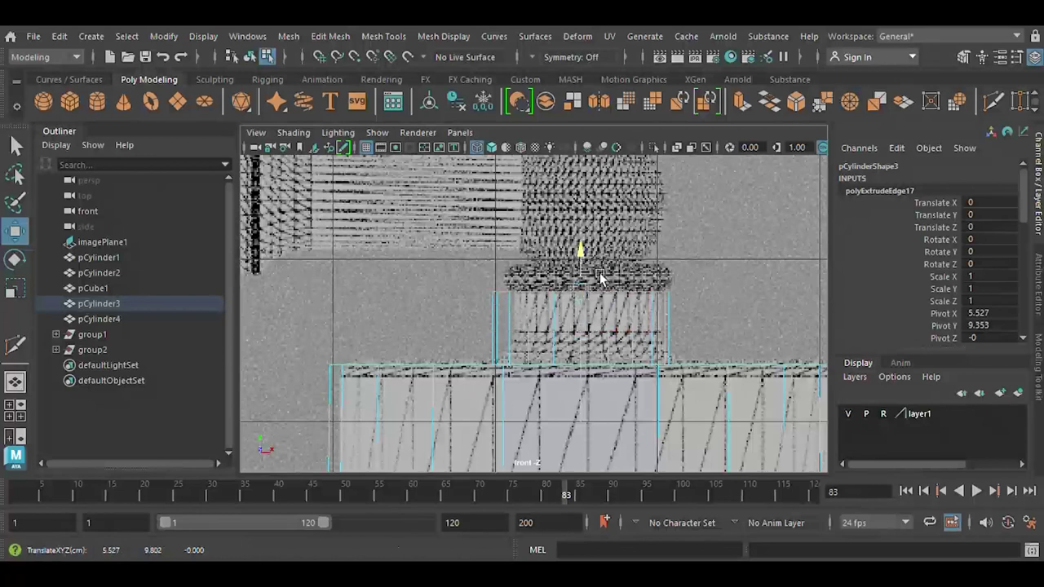
key("f")
key("ctrl+e")
Raise and extrude further edge rings on pCylinder3, tapering its top into a domed cap
left_click_drag(555, 325, 556, 306)
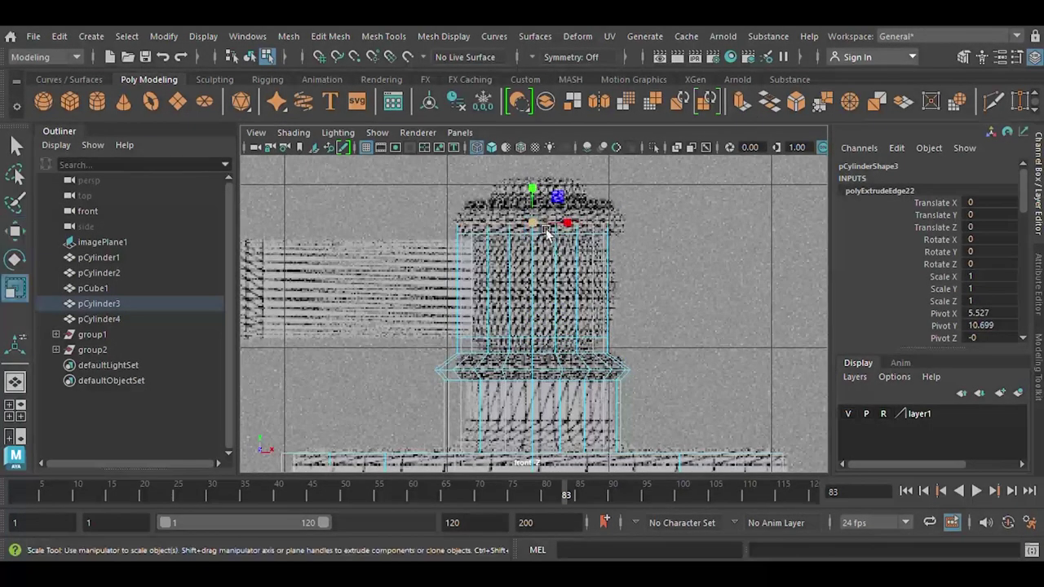
left_click(742, 106)
key("ctrl+e")
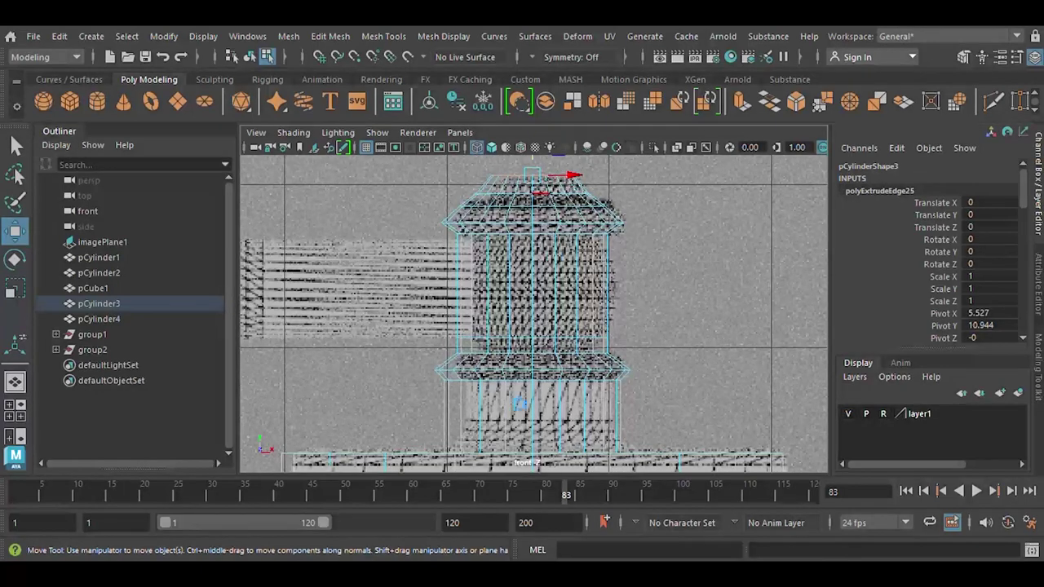
scroll(622, 254, "down", 5)
scroll(437, 328, "up", 2)
mouse_move(437, 328)
middle_mouse_down("alt")
mouse_move(526, 321)
mouse_move(570, 277)
mouse_move(504, 262)
mouse_move(543, 269)
middle_mouse_up("alt")
scroll(569, 277, "up", 2)
scroll(504, 262, "up", 2)
Draw curve1 with the Pencil Curve Tool along the coiled cord toward the base
left_click(99, 83)
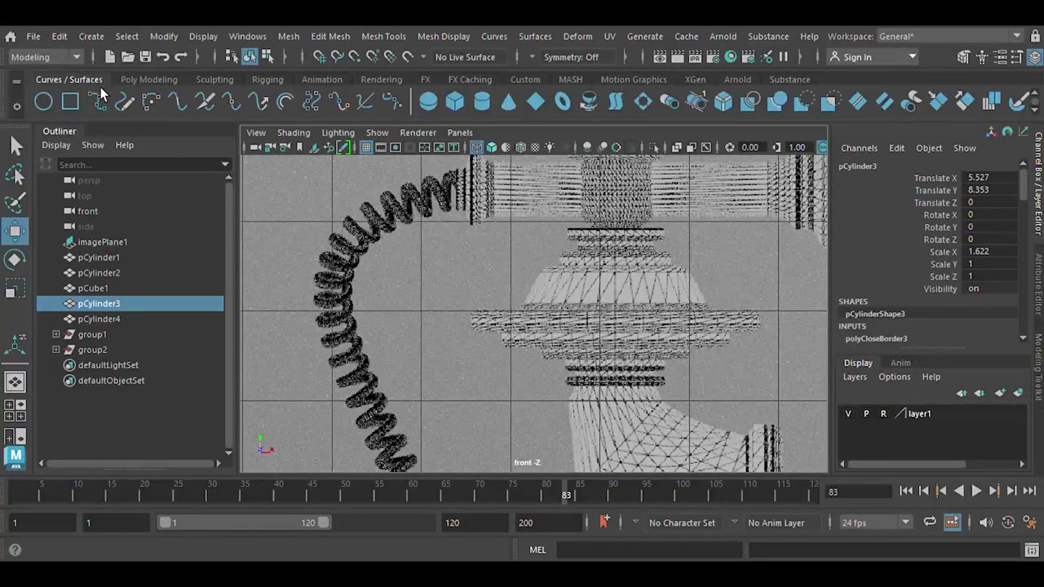
left_click(124, 100)
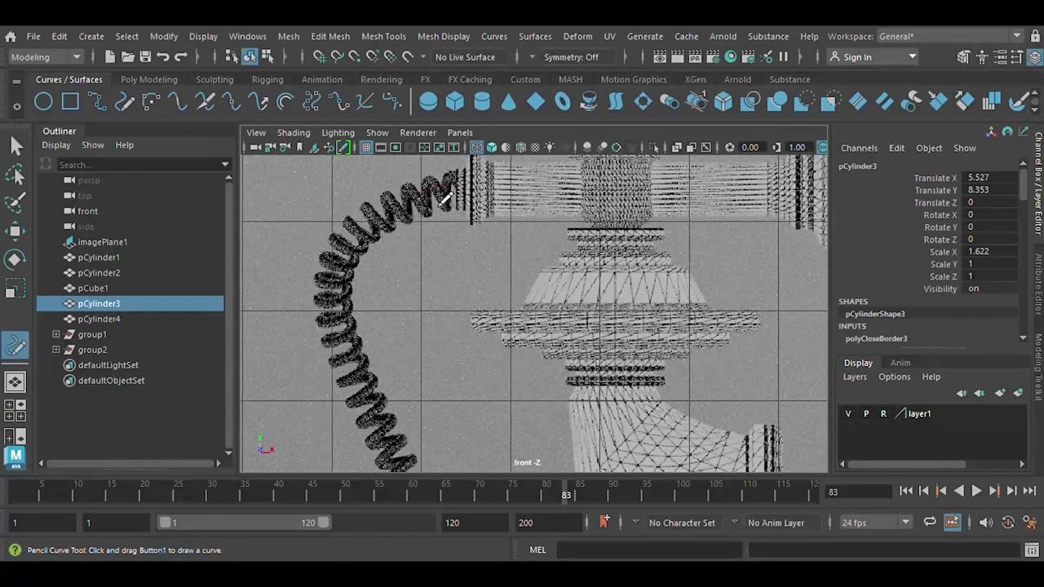
scroll(472, 198, "down", 5)
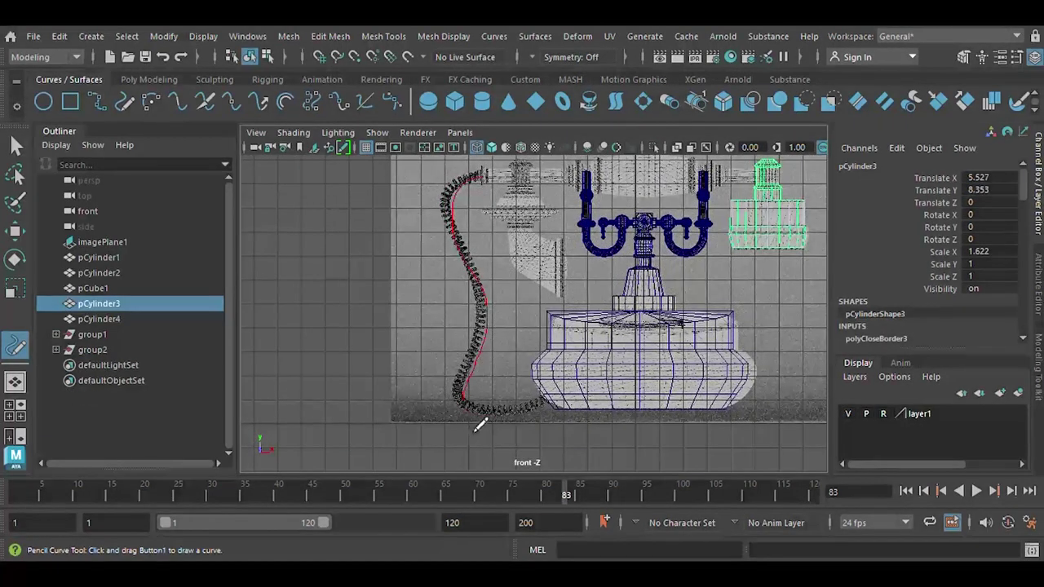
left_click_drag(553, 416, 552, 415)
scroll(490, 285, "up", 3)
key("q")
scroll(560, 304, "up", 2)
scroll(560, 303, "down", 2)
scroll(540, 229, "up", 3)
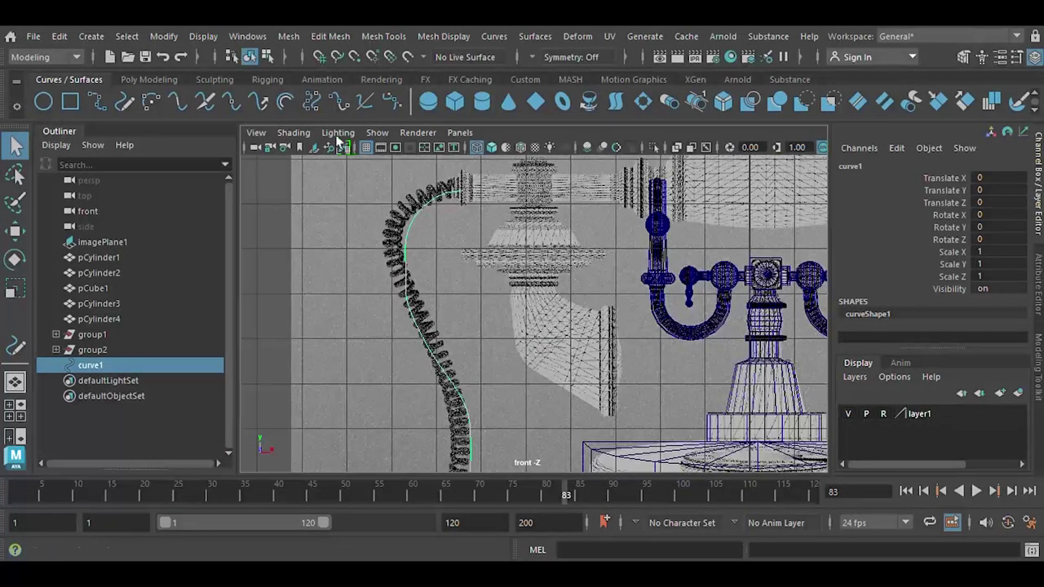
left_click(151, 80)
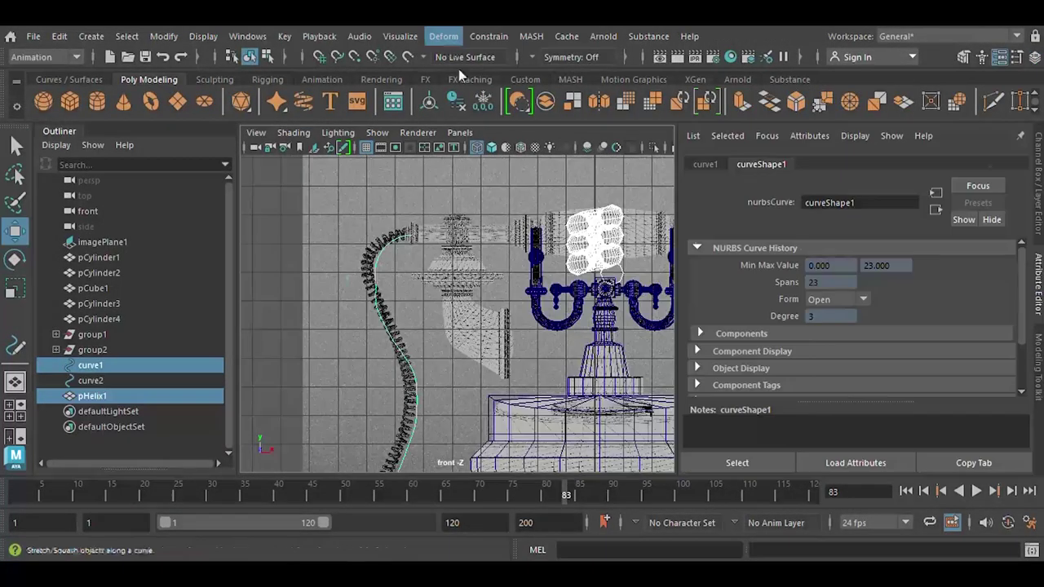
Set the helix to 50 coils and thin its radius to 0.227
left_click(877, 204)
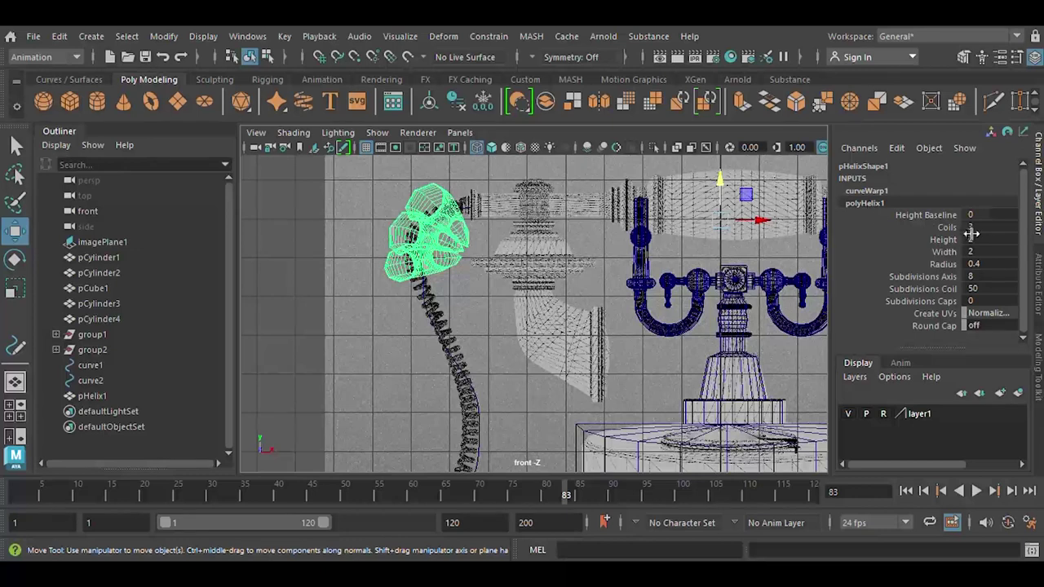
type("0")
key("Return")
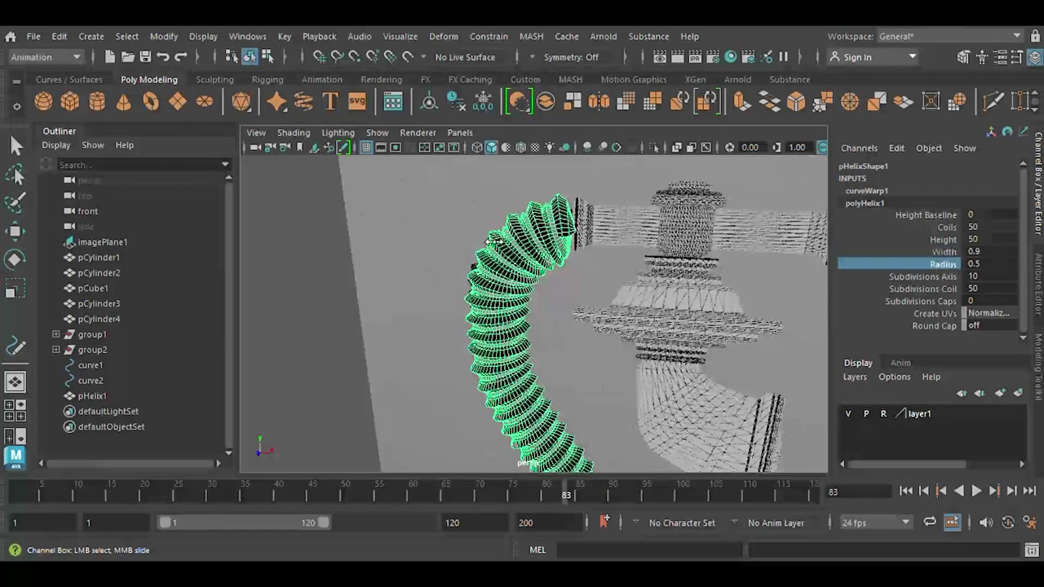
middle_click_drag(493, 243, 495, 243)
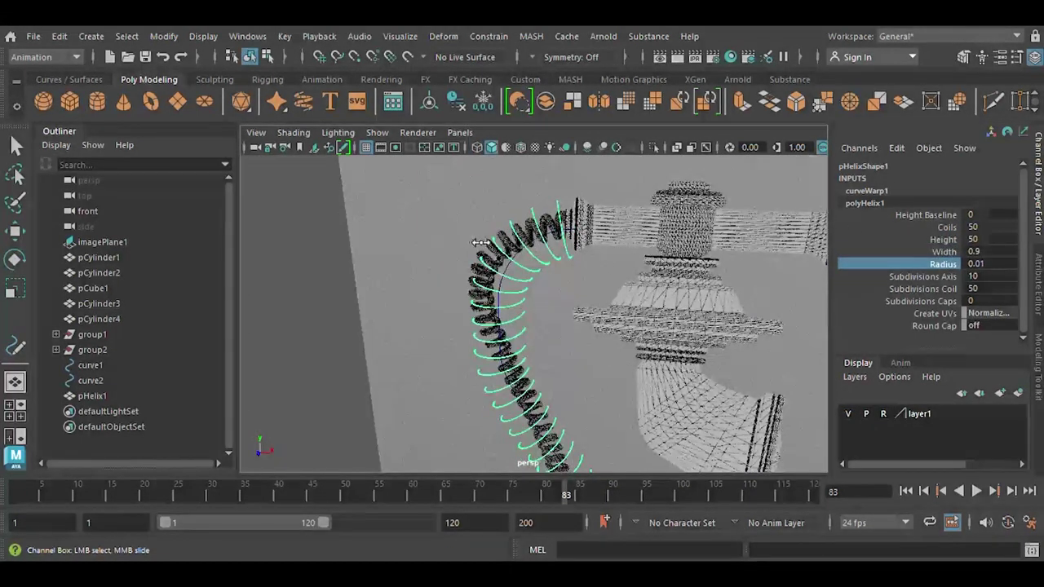
middle_click_drag(457, 243, 296, 272)
scroll(522, 163, "up", 3)
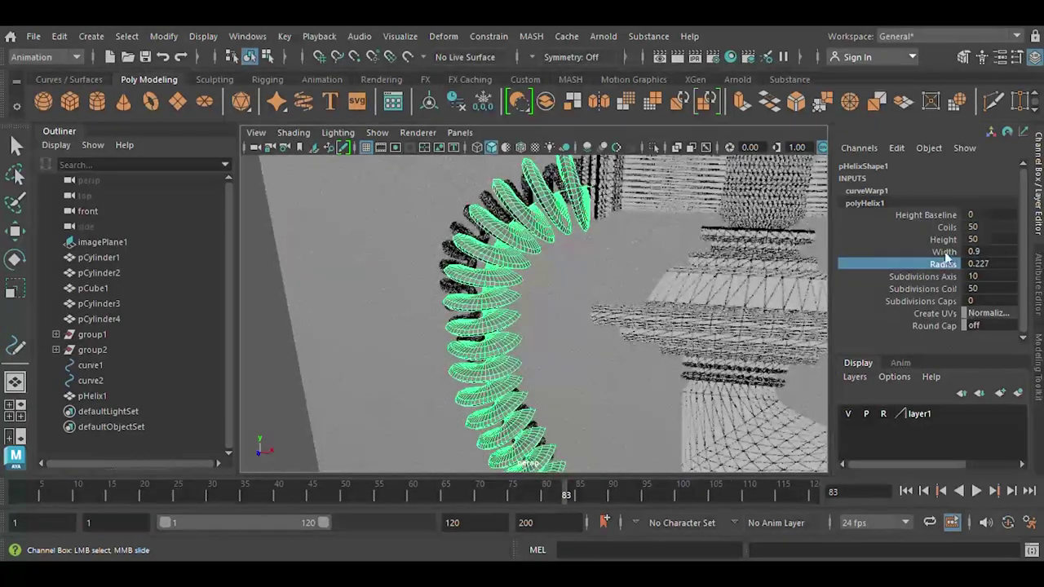
Narrow the helix width to 0.2, undoing a trial 20-coil change
left_click(944, 252)
mouse_move(555, 291)
middle_mouse_down()
mouse_move(350, 366)
mouse_move(145, 410)
mouse_move(186, 375)
middle_mouse_up()
left_click(960, 240)
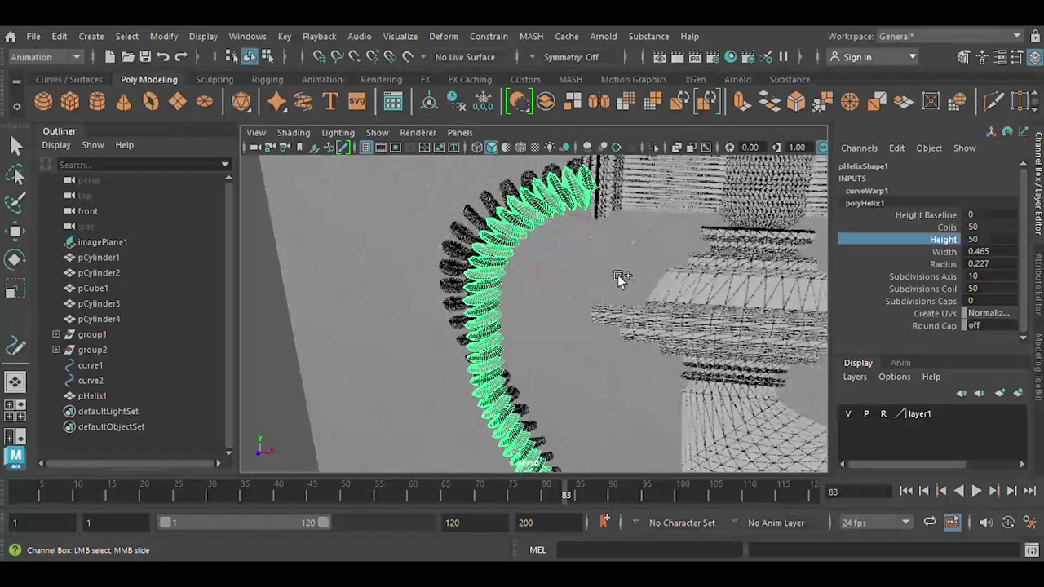
left_click(945, 227)
middle_click_drag(699, 275, 543, 280)
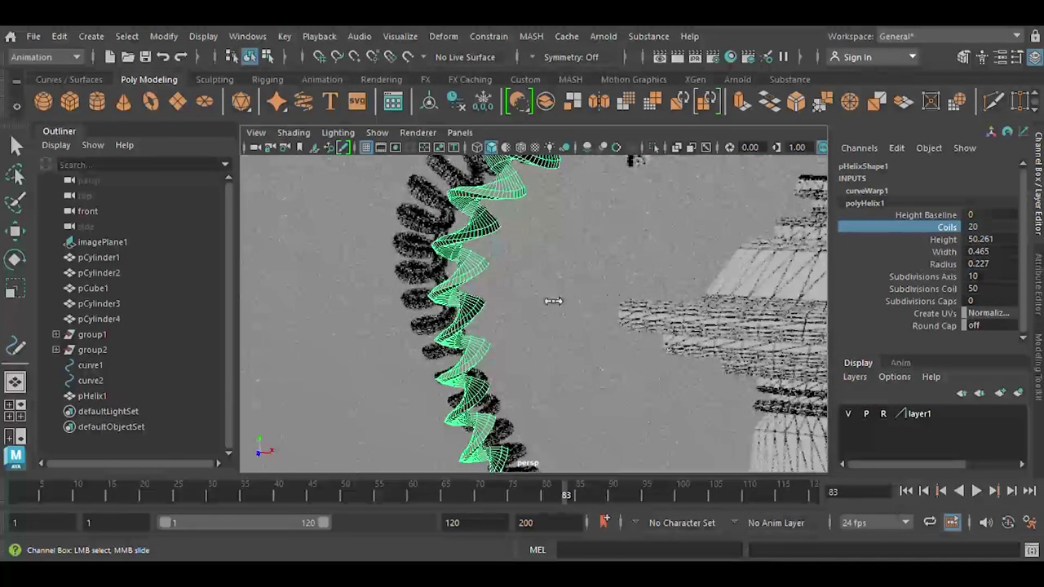
key("ctrl+z")
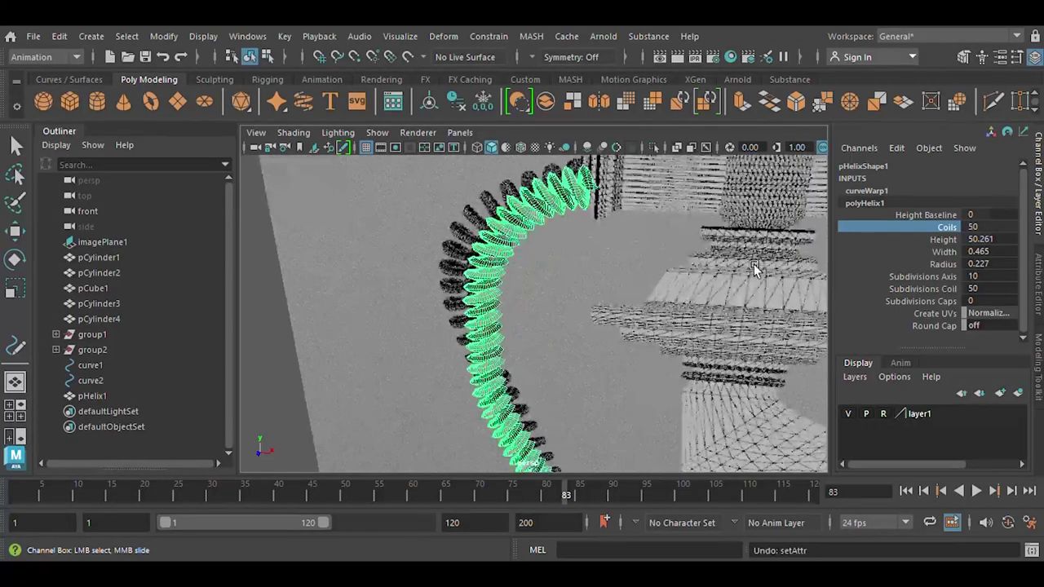
Set Subdivisions Caps to 2 and confirm 70 coils for the cord helix
left_click(952, 290)
left_click(955, 300)
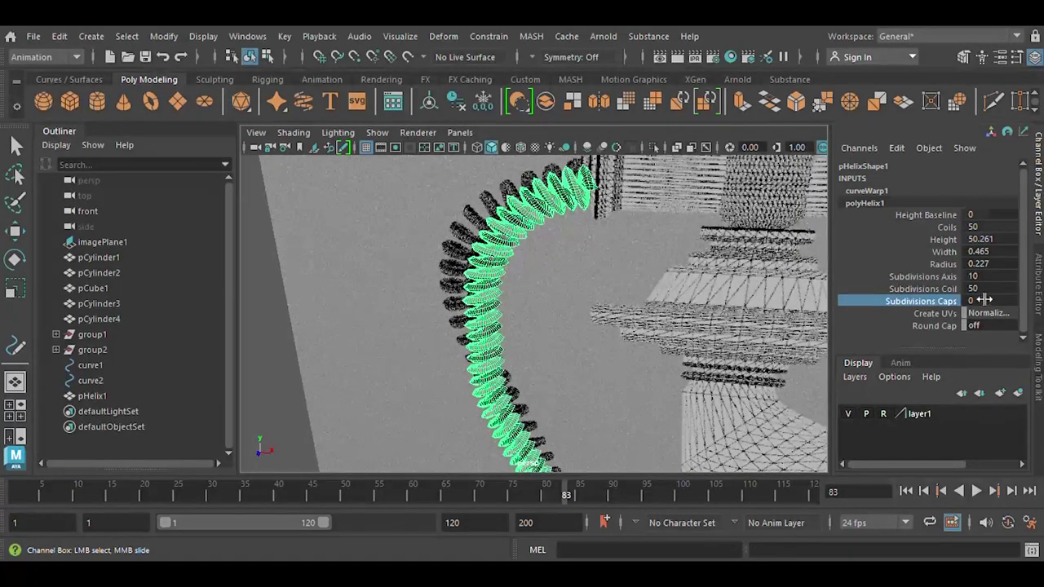
left_click(985, 300)
type("2")
key("Return")
key("w")
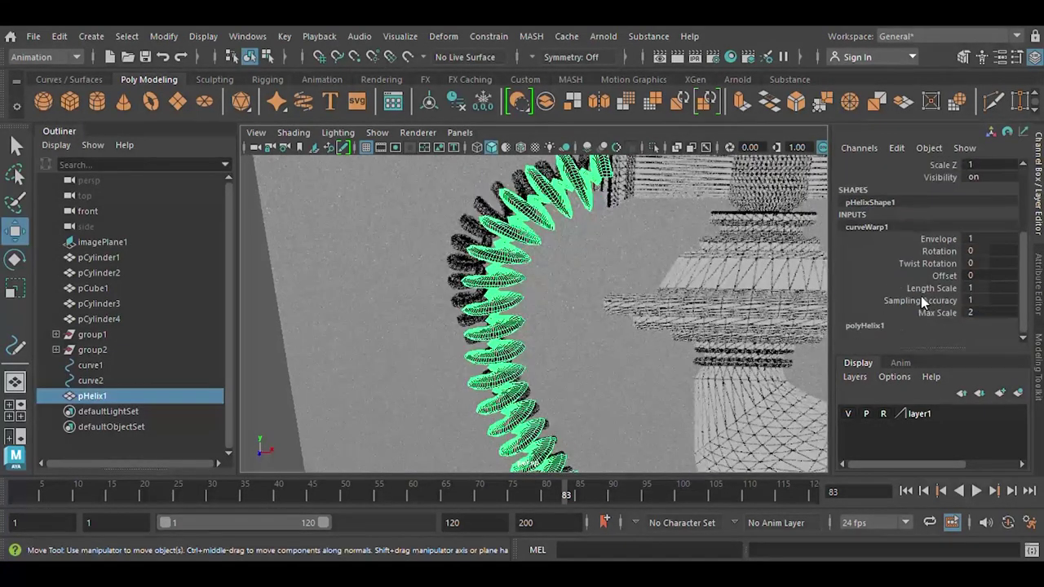
scroll(889, 327, "up", 3)
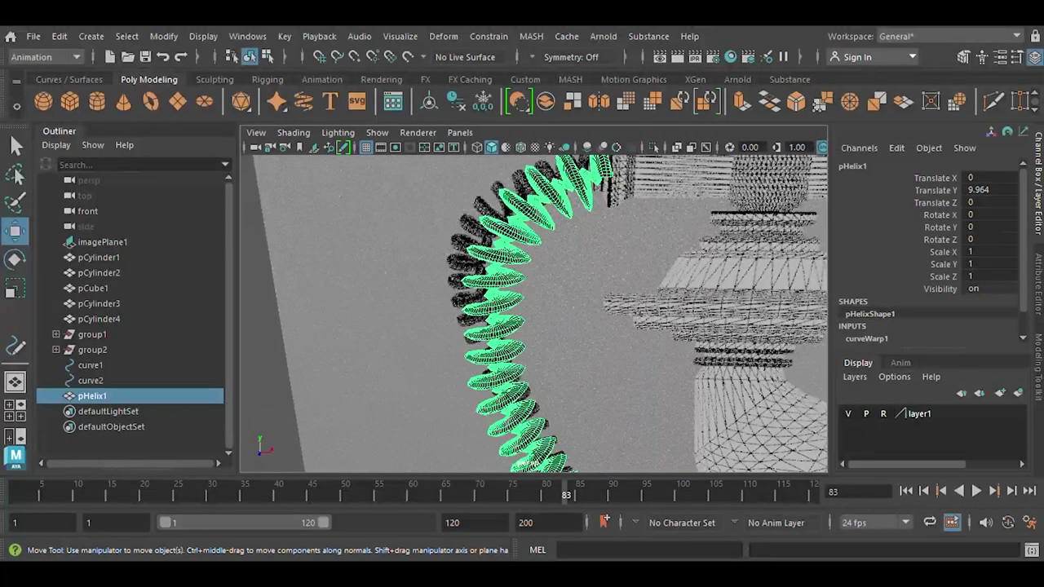
scroll(979, 274, "down", 3)
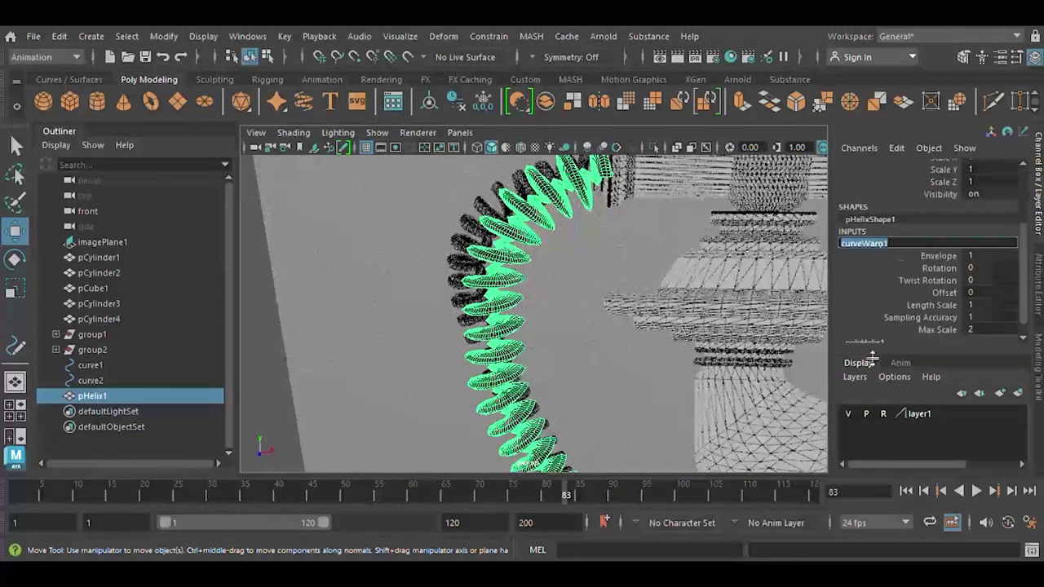
scroll(932, 298, "down", 1)
type("70")
key("Return")
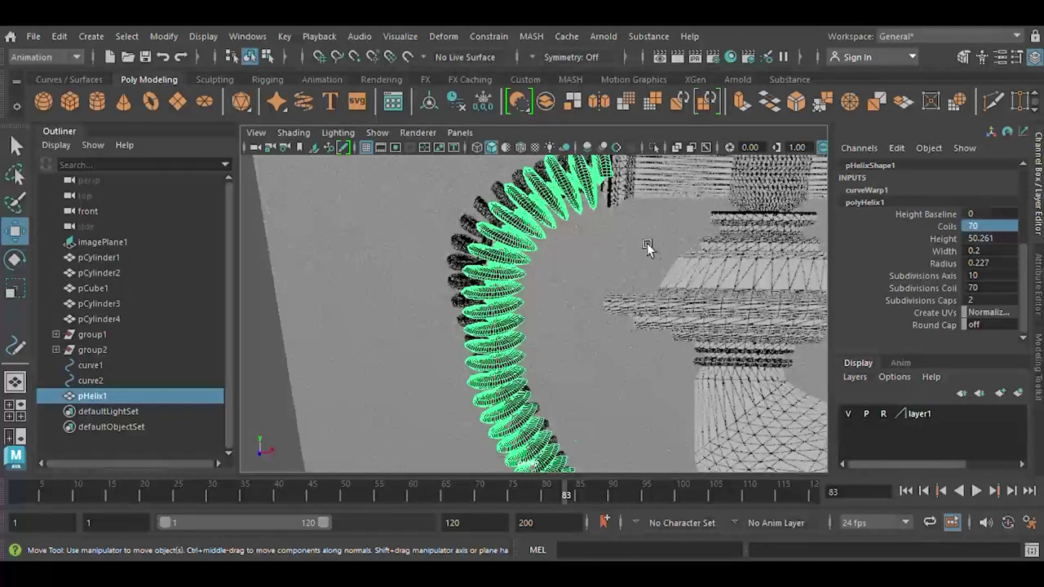
left_click(450, 362)
Create a polygon cylinder, raise it to the arm tops and rotate it 90° in Z
scroll(543, 222, "down", 3)
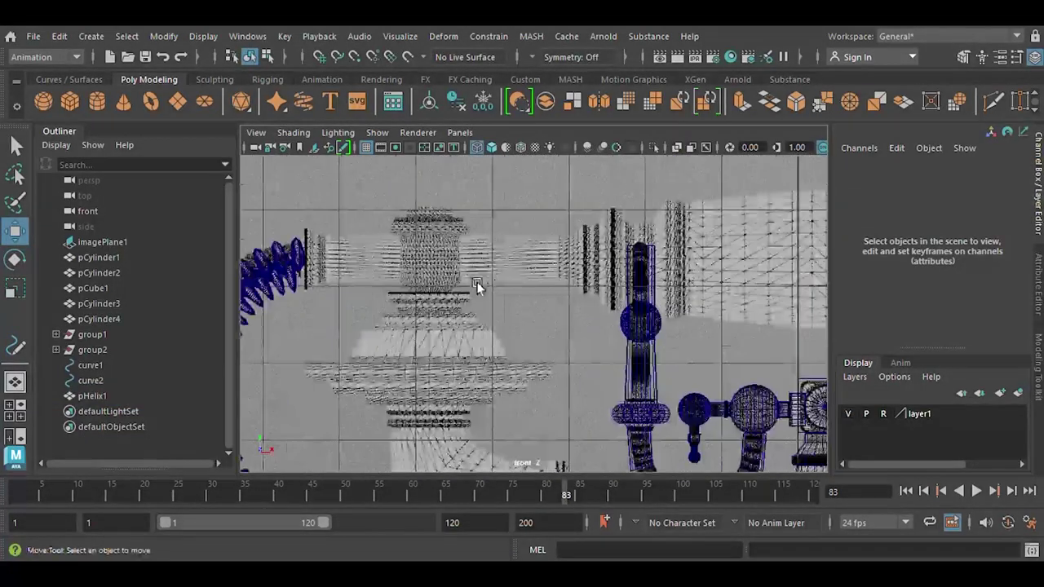
scroll(542, 221, "down", 2)
left_click(98, 101)
scroll(584, 376, "down", 2)
left_click_drag(585, 376, 542, 295)
scroll(539, 323, "up", 3)
scroll(538, 323, "up", 2)
key("e")
left_click(1012, 239)
type("90")
key("Return")
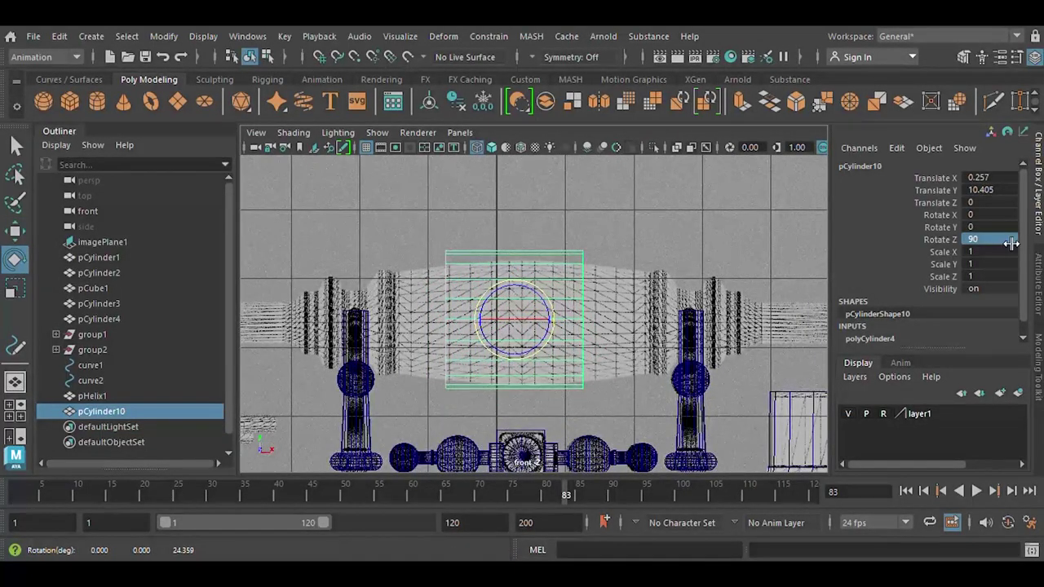
Scale the cylinder into a long slim barrel and shift its left vertex column right
key("r")
mouse_move(484, 320)
left_mouse_down()
mouse_move(466, 326)
mouse_move(511, 322)
left_mouse_up()
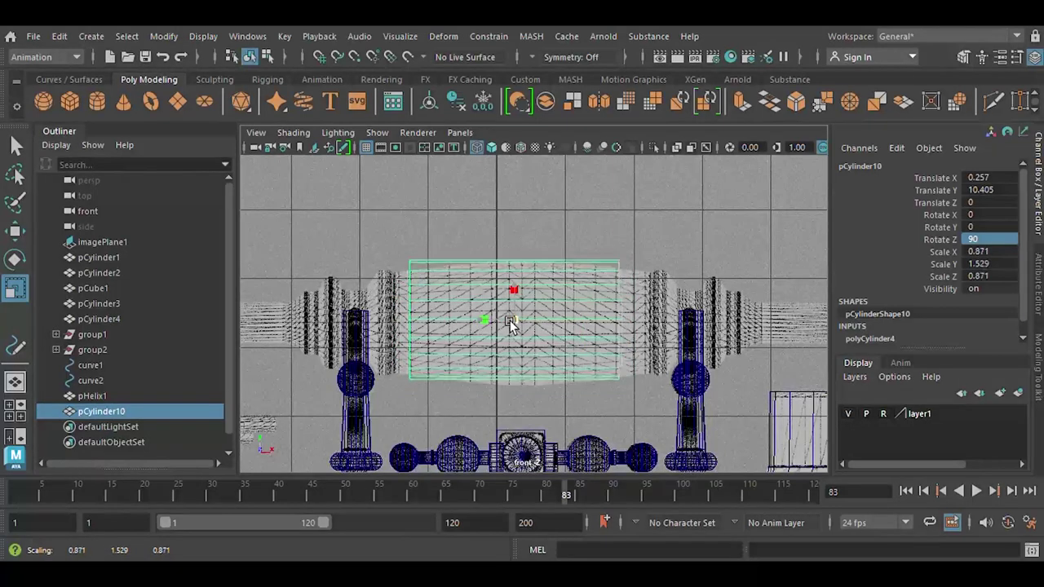
key("w")
key("F8")
key("r")
left_click_drag(396, 257, 428, 388)
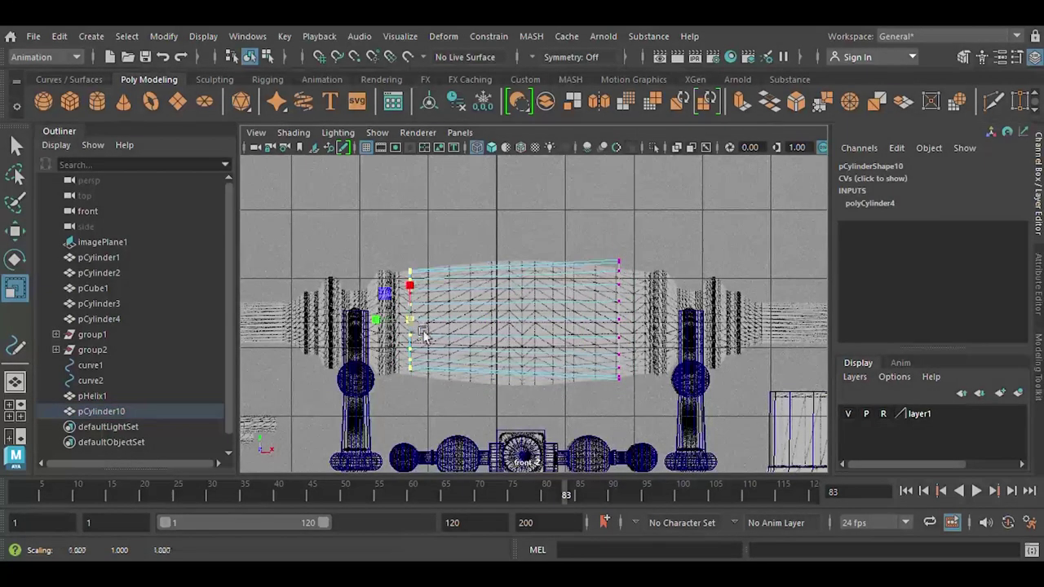
key("w")
left_click_drag(425, 335, 494, 326)
Insert an edge loop near the right end and scale it to taper the barrel
key("F8")
key("F8")
key("F10")
key("y")
left_click(510, 318, "ctrl")
key("w")
double_click(522, 317)
key("r")
left_click_drag(522, 318, 617, 326)
Move the handset barrel's right and left vertex columns outward so its ends reach the arm tops
key("w")
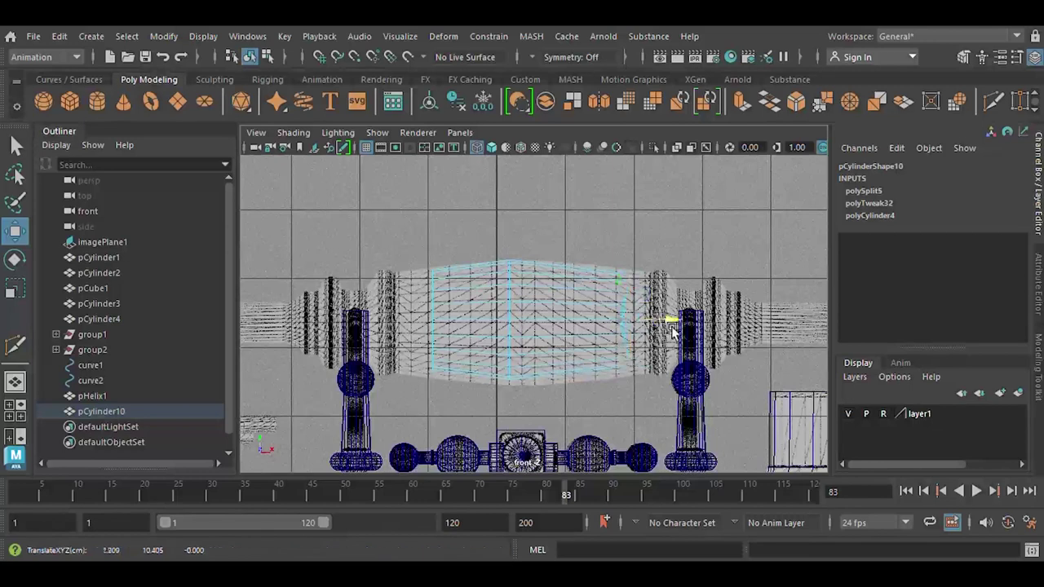
key("F9")
left_click_drag(608, 253, 718, 408)
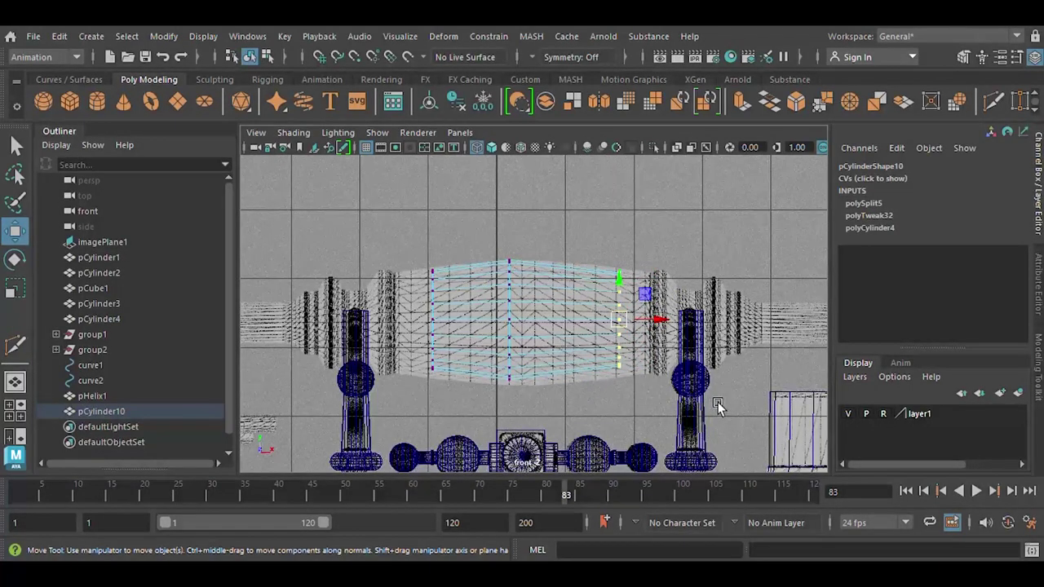
scroll(718, 408, "up", 2)
left_click_drag(684, 322, 708, 343)
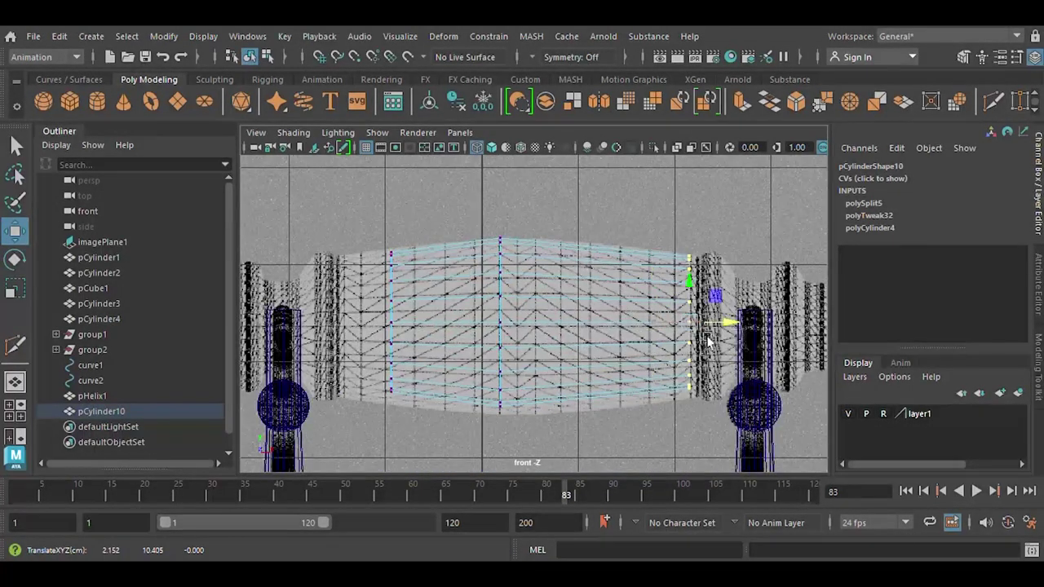
left_click_drag(379, 233, 403, 412)
left_click_drag(441, 326, 368, 330)
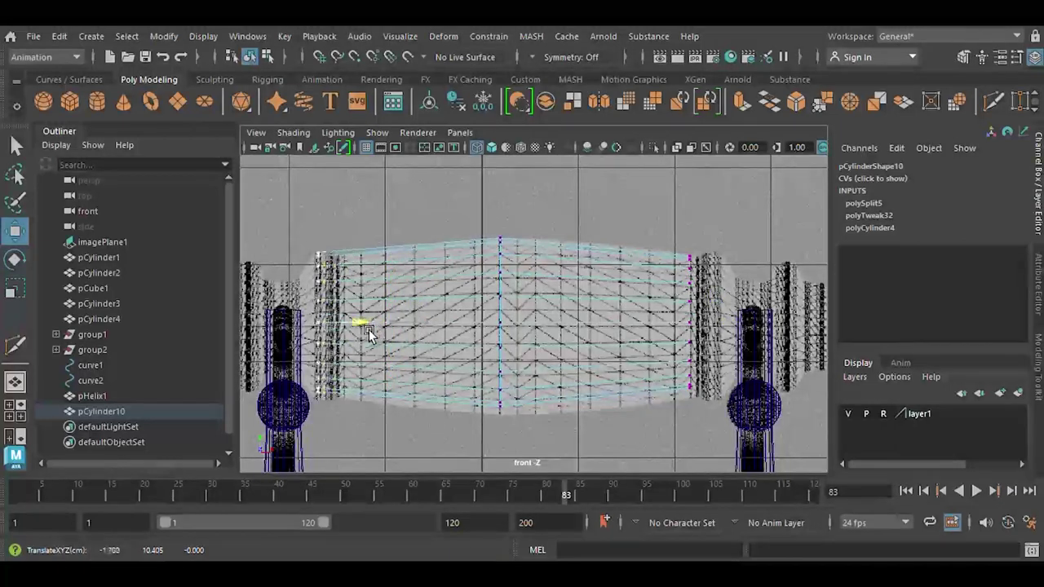
Nudge the barrel's left-end vertex column to fine-tune its length, undoing an accidental extrude
scroll(416, 335, "up", 2)
middle_click_drag(417, 335, 511, 301, "alt")
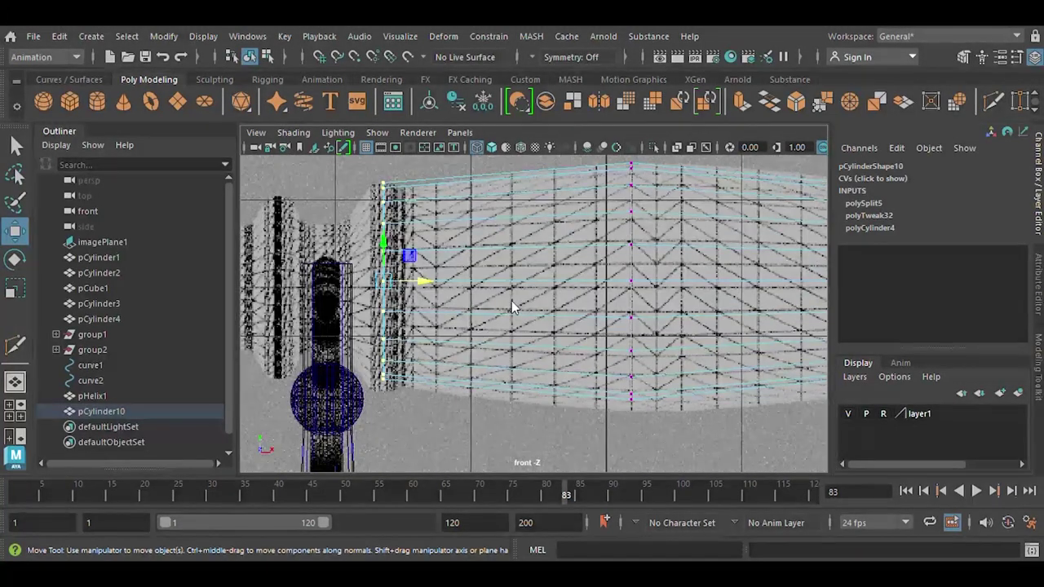
scroll(791, 333, "down", 3)
left_click(782, 466)
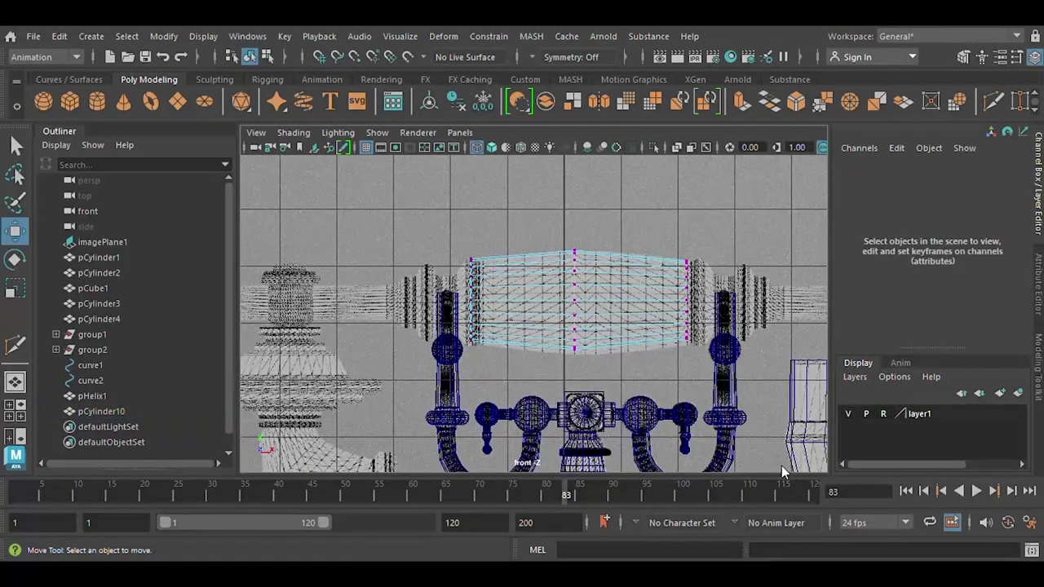
scroll(528, 337, "up", 2)
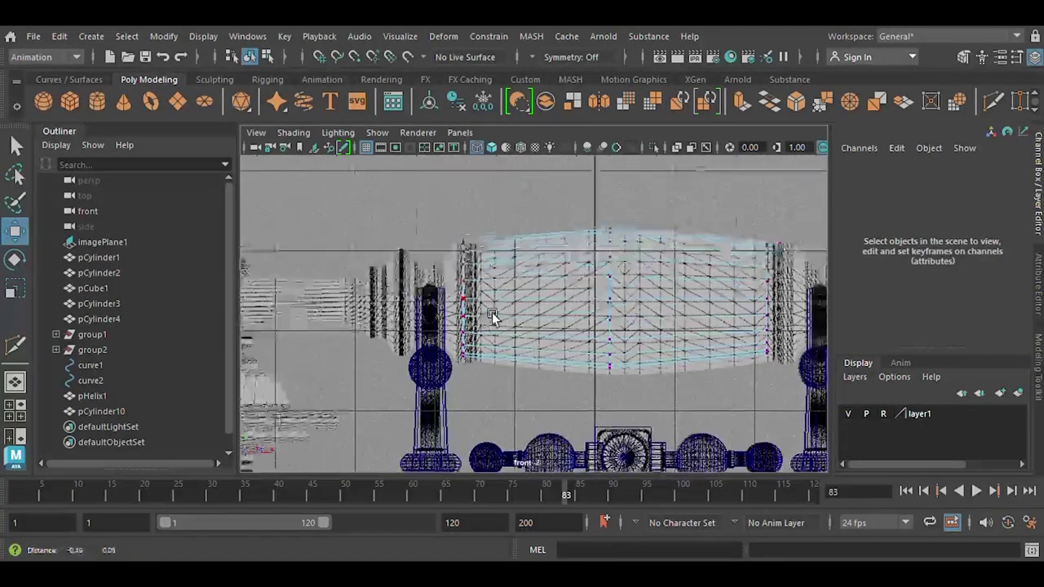
middle_click_drag(492, 312, 512, 257, "alt")
left_click(512, 257)
left_click_drag(517, 287, 537, 287)
key("ctrl+e")
key("ctrl+z")
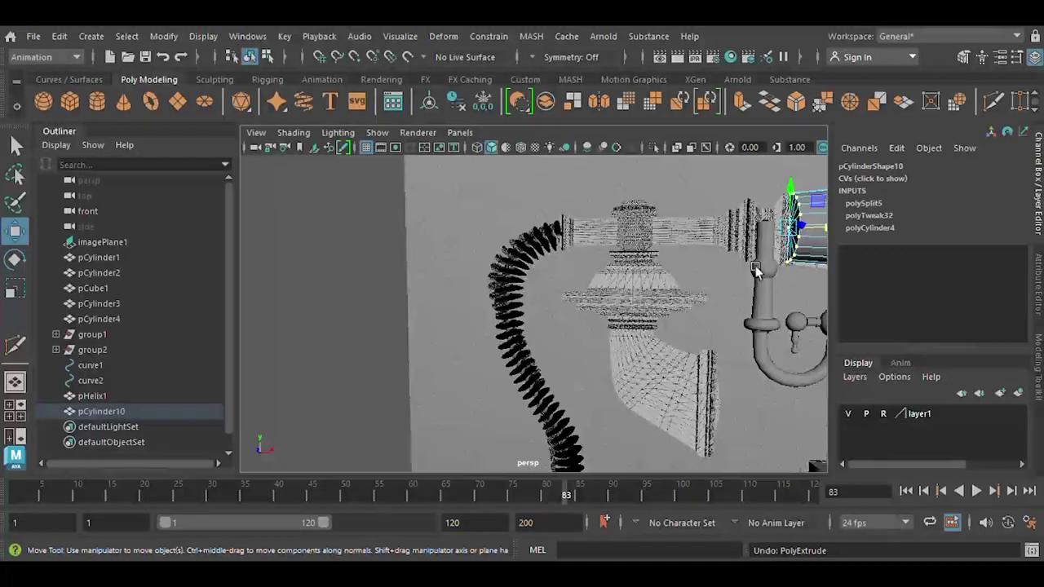
Delete the left end-cap faces of pCylinder10 to leave that end open
scroll(599, 305, "up", 3)
mouse_move(618, 299)
left_mouse_down("alt")
mouse_move(604, 247)
mouse_move(574, 402)
mouse_move(579, 239)
left_mouse_up("alt")
key("Delete")
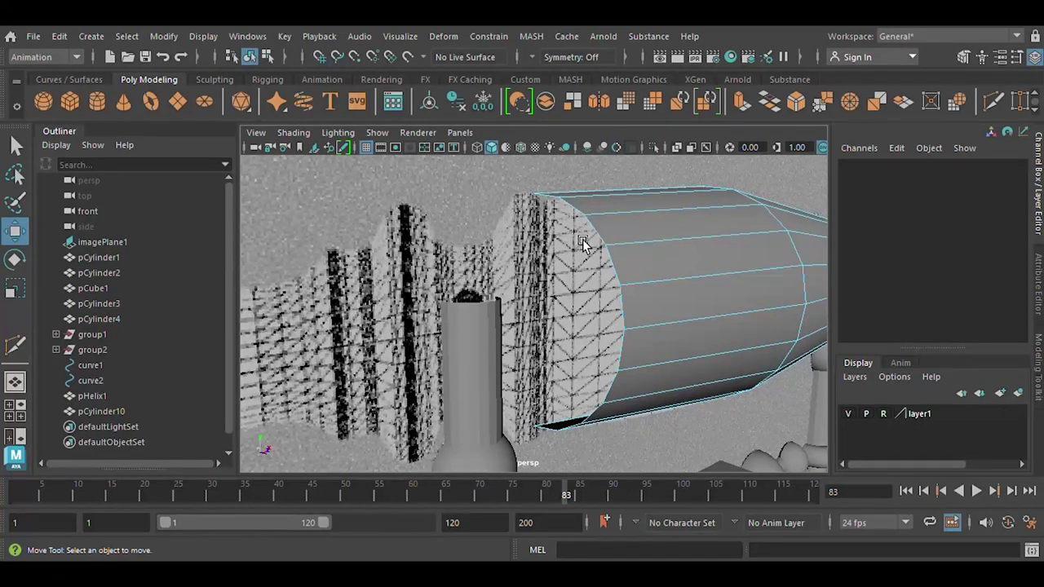
Extrude the open end's border edges twice and move the new ring outward to the left
left_click(582, 243)
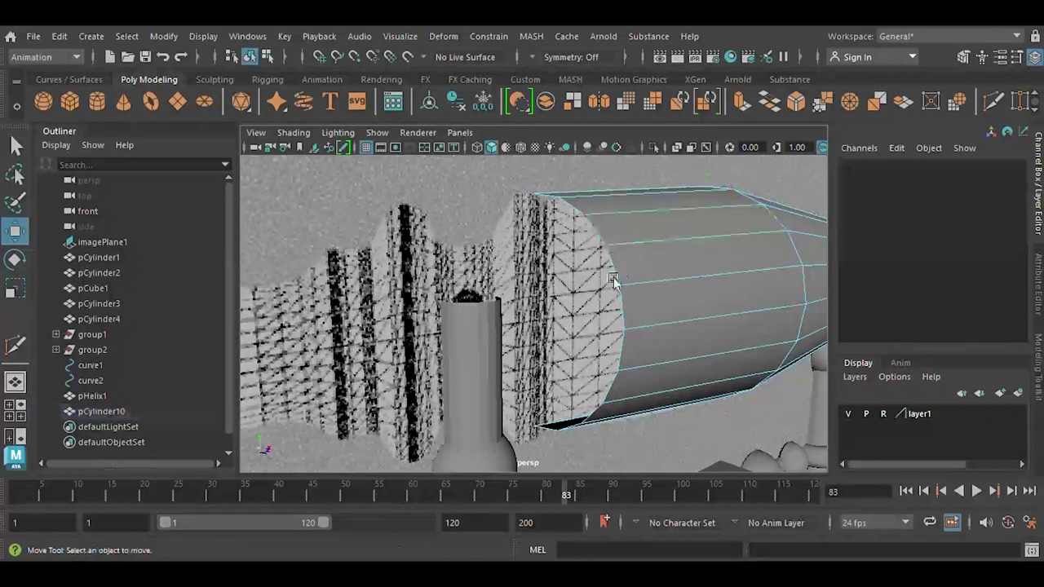
key("space")
key("space")
left_click(747, 110)
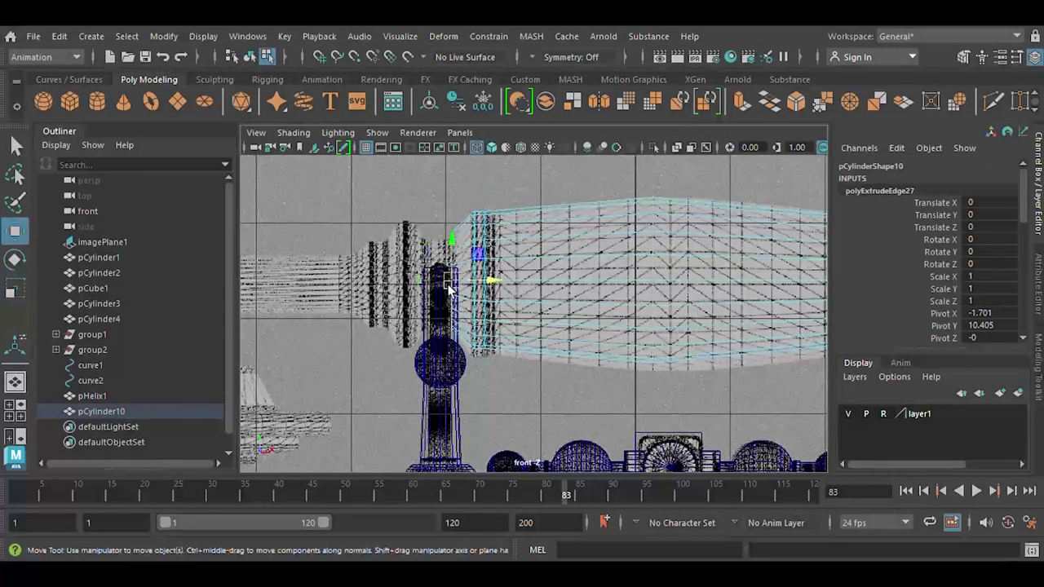
scroll(531, 314, "up", 1)
key("ctrl+e")
Extrude several more edge rings, moving and scaling each to step the flare outward
key("ctrl+e")
key("r")
key("w")
mouse_move(463, 275)
left_mouse_down()
mouse_move(437, 290)
mouse_move(377, 285)
mouse_move(410, 285)
left_mouse_up()
key("ctrl+e")
key("w")
key("r")
key("ctrl+e")
key("w")
key("ctrl+e")
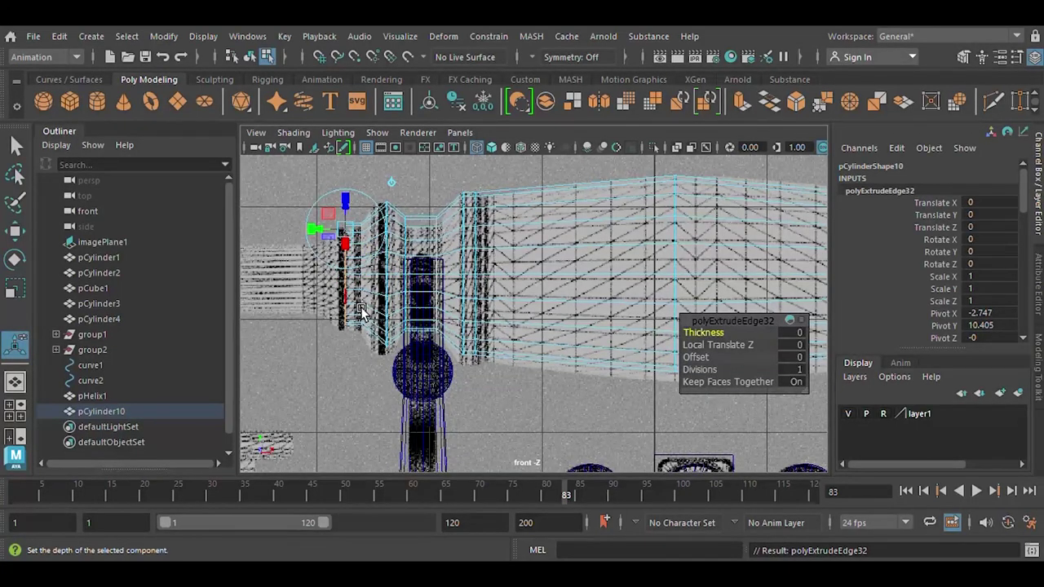
key("w")
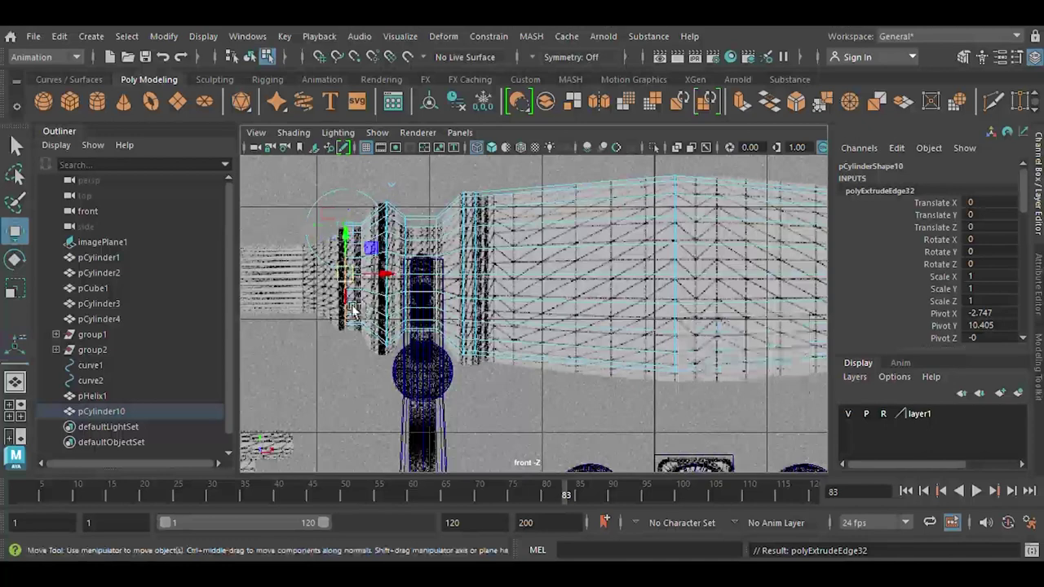
scroll(383, 289, "up", 2)
mouse_move(383, 286)
middle_mouse_down("alt")
mouse_move(577, 314)
mouse_move(625, 303)
middle_mouse_up("alt")
scroll(576, 314, "up", 2)
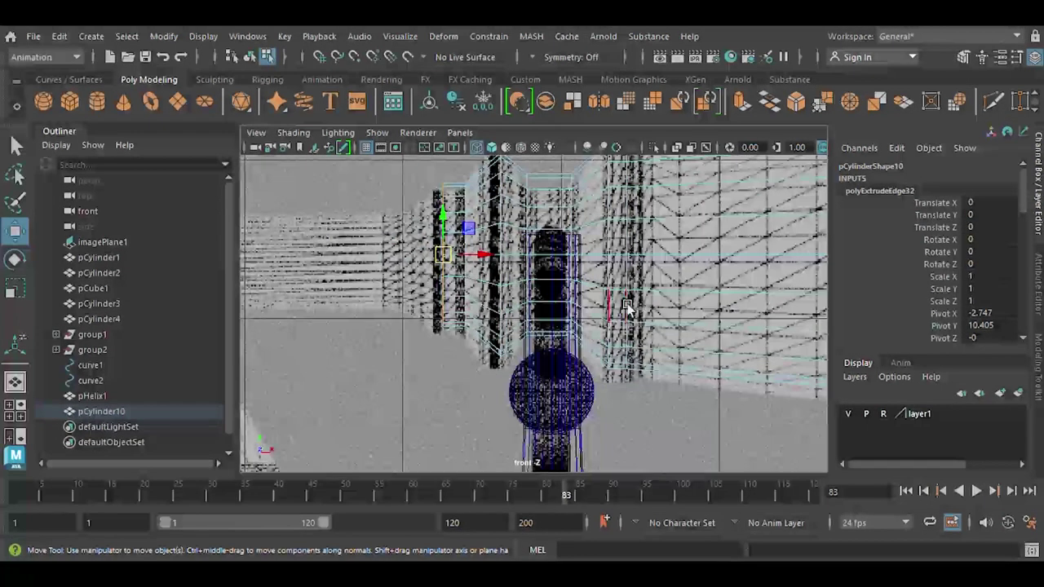
scroll(493, 277, "down", 3)
scroll(545, 346, "up", 2)
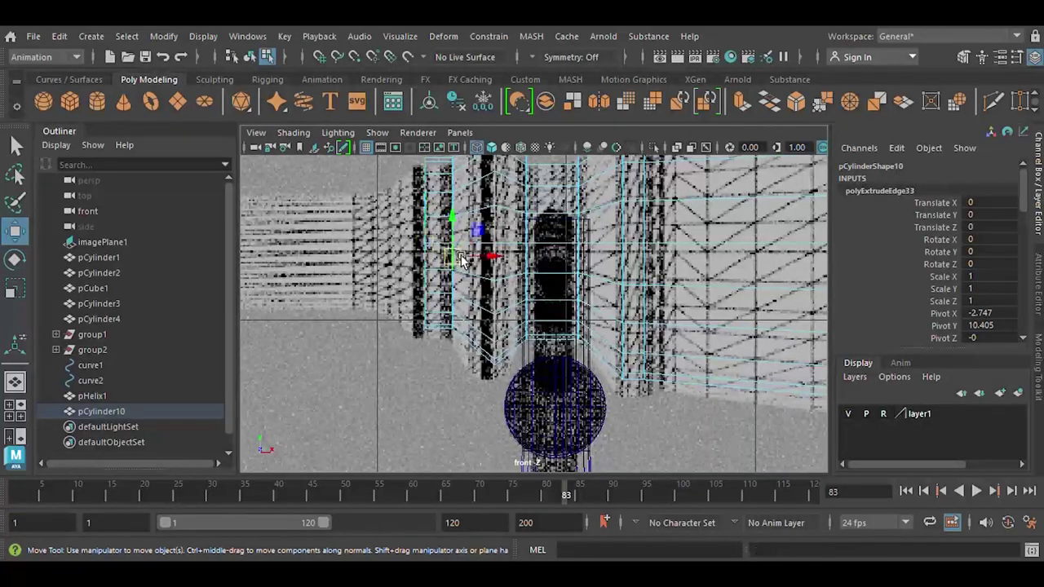
Extrude and scale a final end ring, then inspect the flared earpiece in perspective
key("ctrl+e")
key("r")
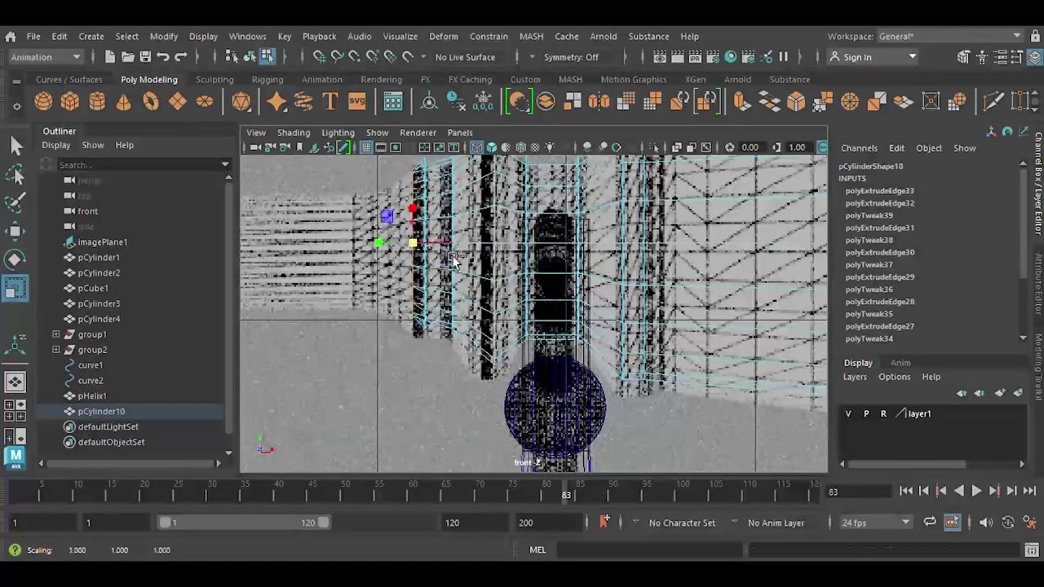
key("space")
key("space")
key("space")
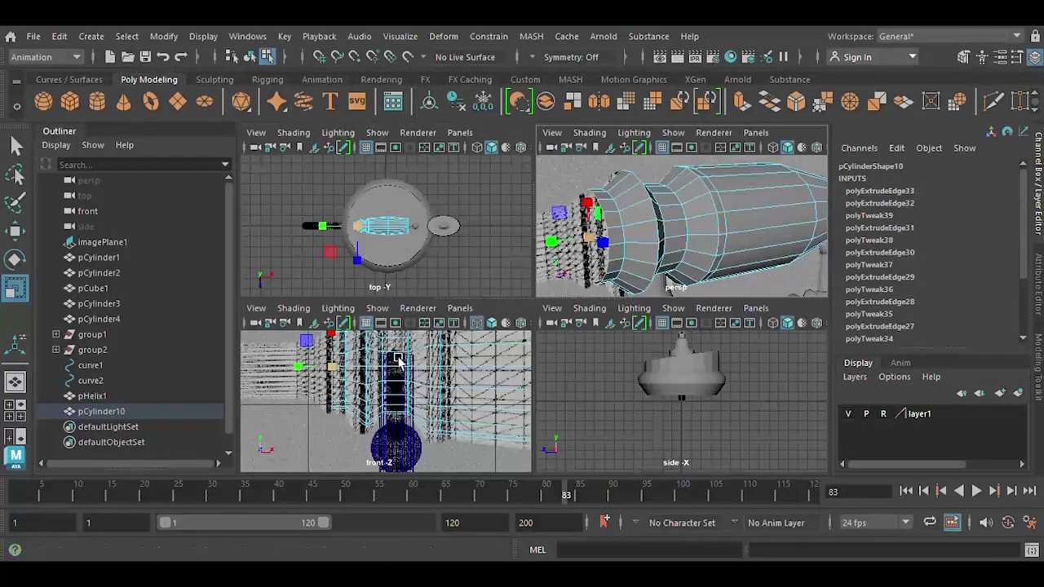
key("space")
key("w")
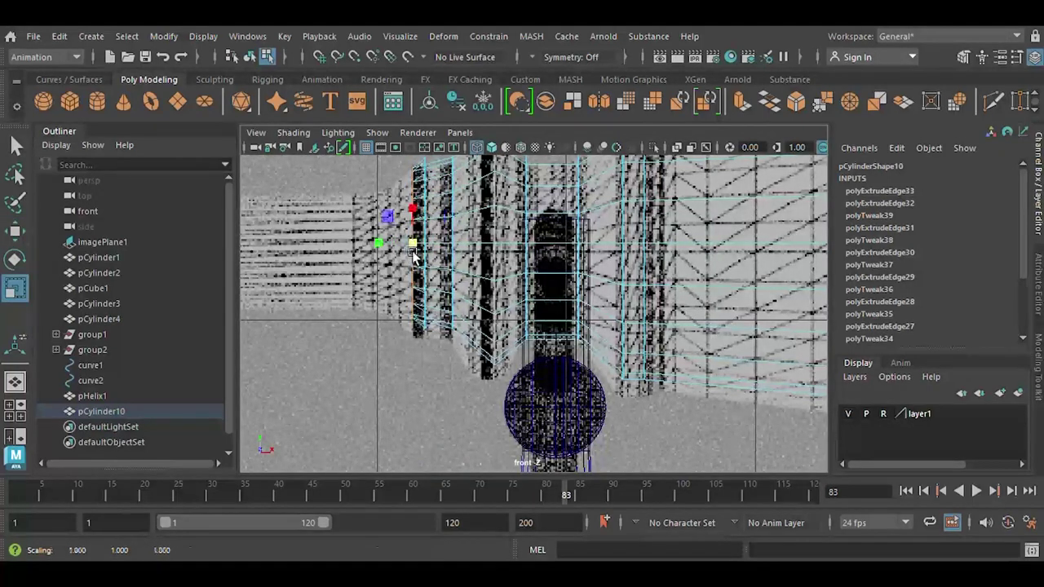
key("space")
key("space")
key("ctrl+z")
left_click_drag(432, 293, 428, 166, "alt")
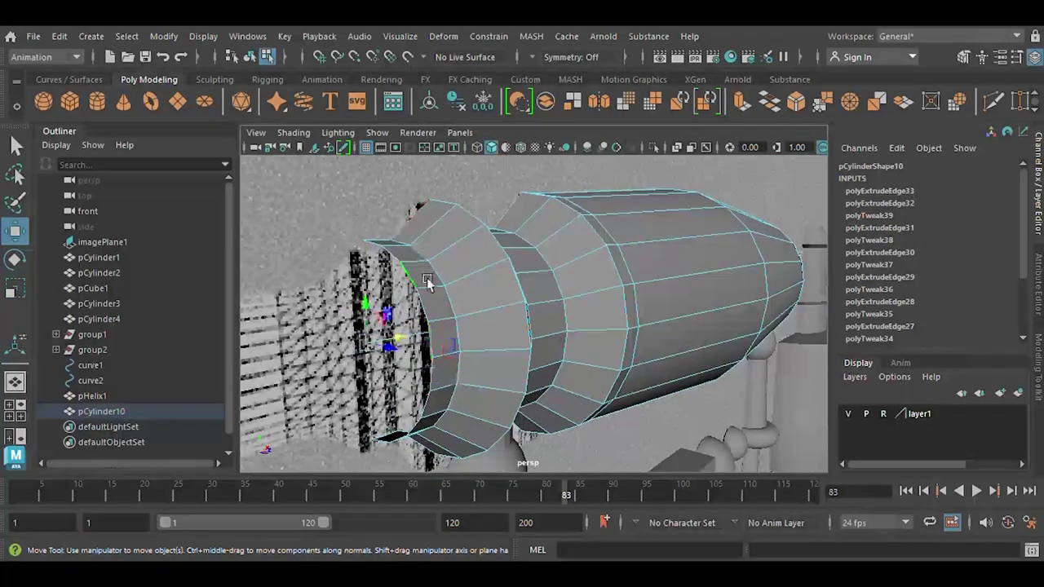
key("space")
key("space")
key("r")
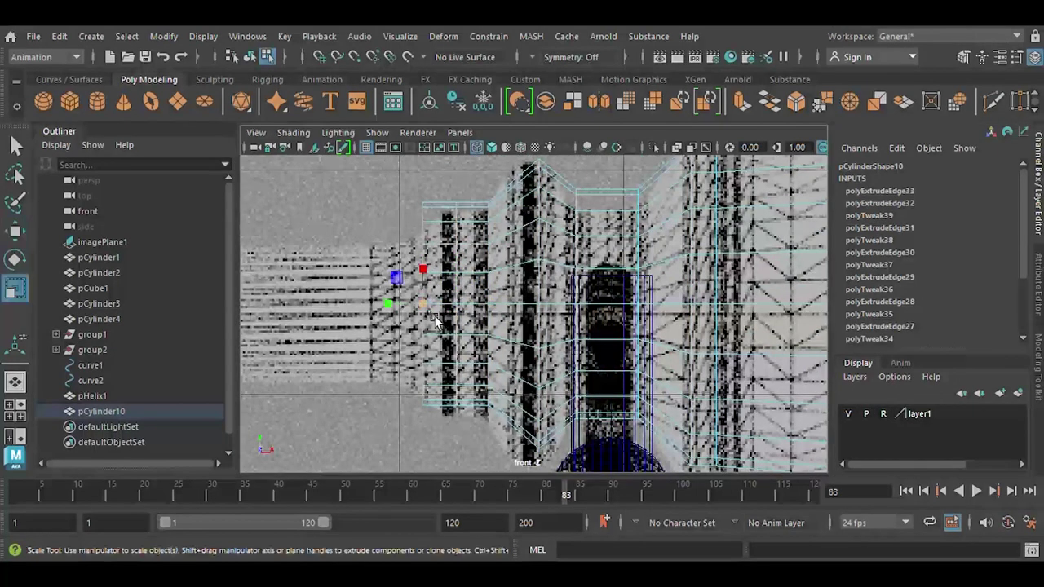
left_click(457, 255)
scroll(461, 257, "down", 5)
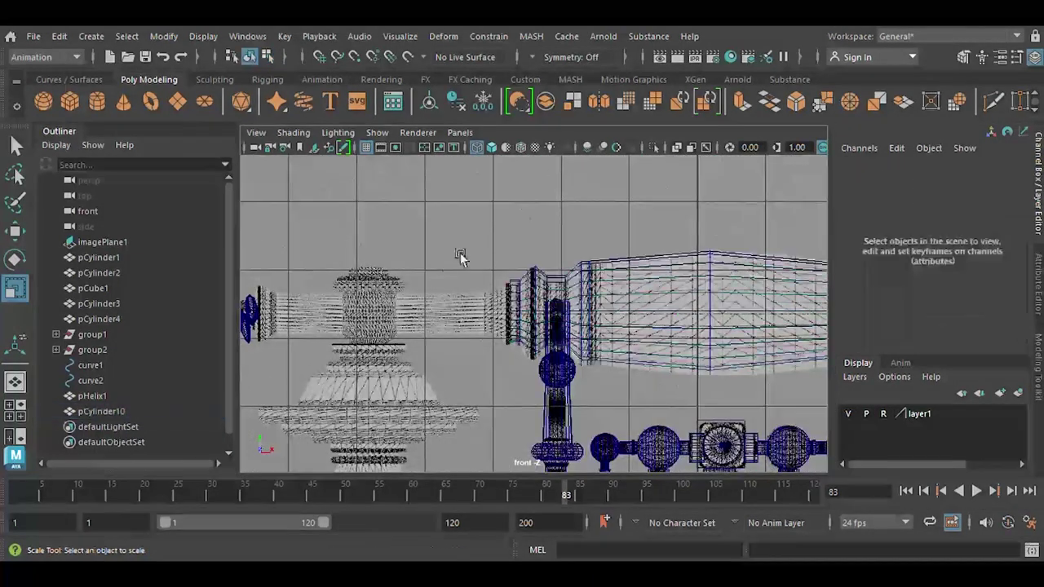
Frame the whole telephone, check the handset barrel, and view the finished Phone_1 group in perspective
middle_click_drag(459, 257, 220, 270, "alt")
left_click(457, 319)
scroll(500, 226, "down", 2)
left_click(501, 226)
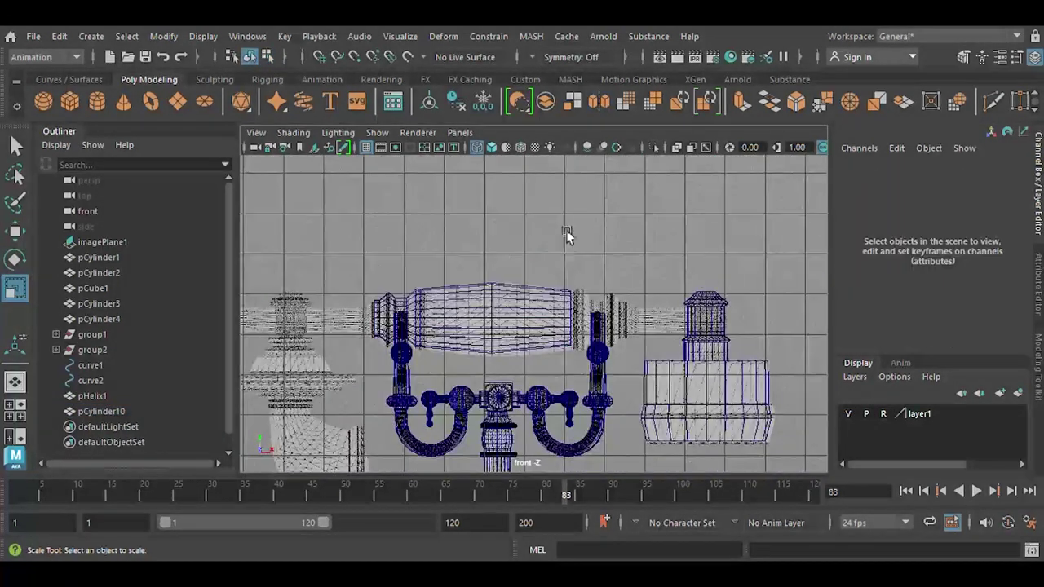
scroll(567, 234, "down", 3)
key("space")
key("space")
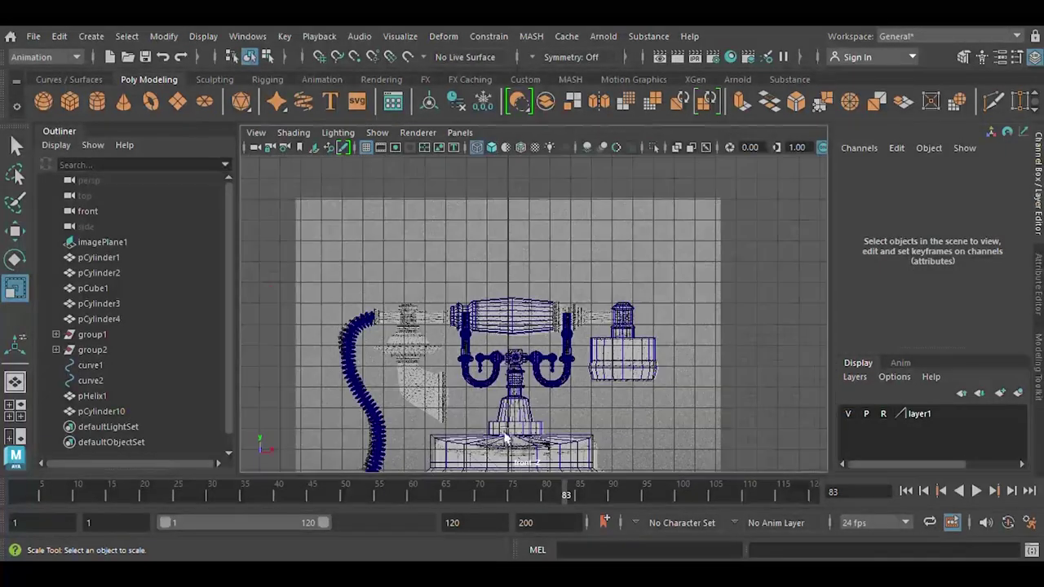
scroll(506, 439, "down", 3)
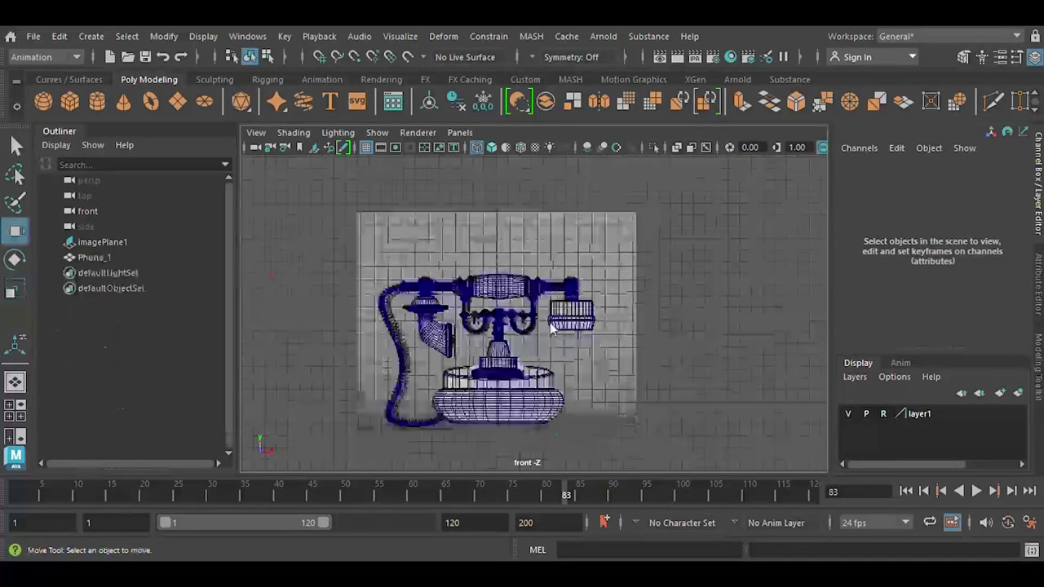
key("space")
key("space")
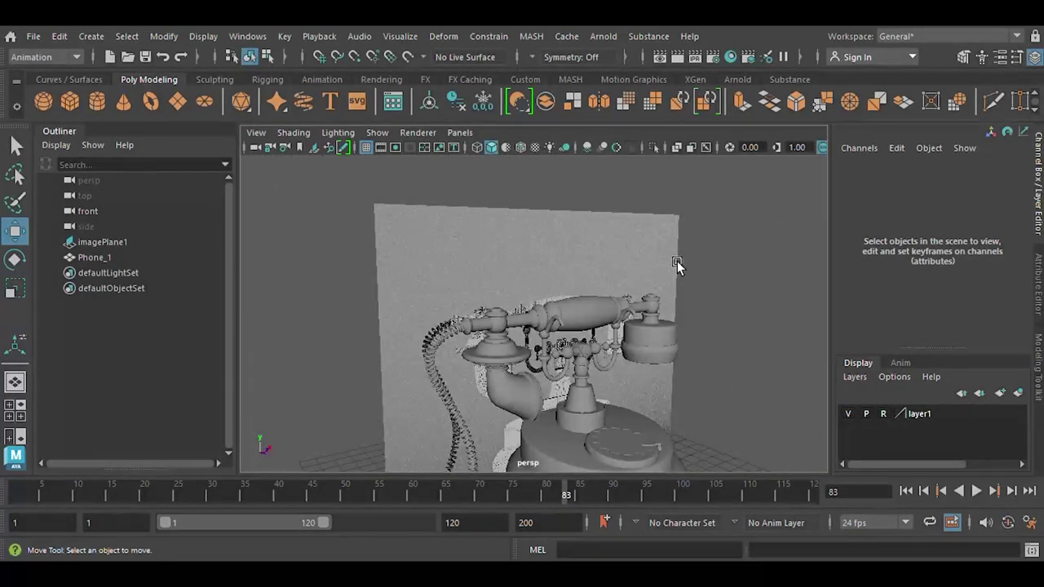